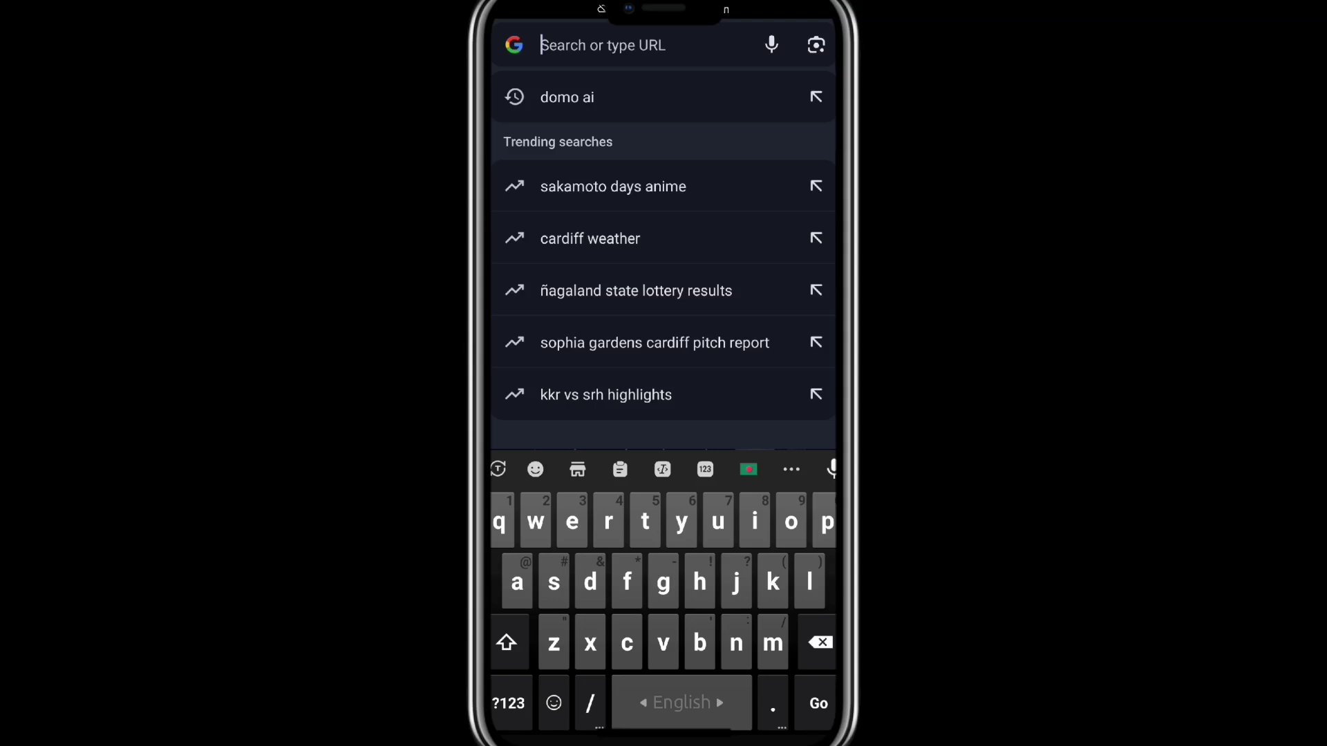
# Step: Search the web for "adobe firefly" and open the Adobe Firefly product page from the results
pyautogui.write('fly')
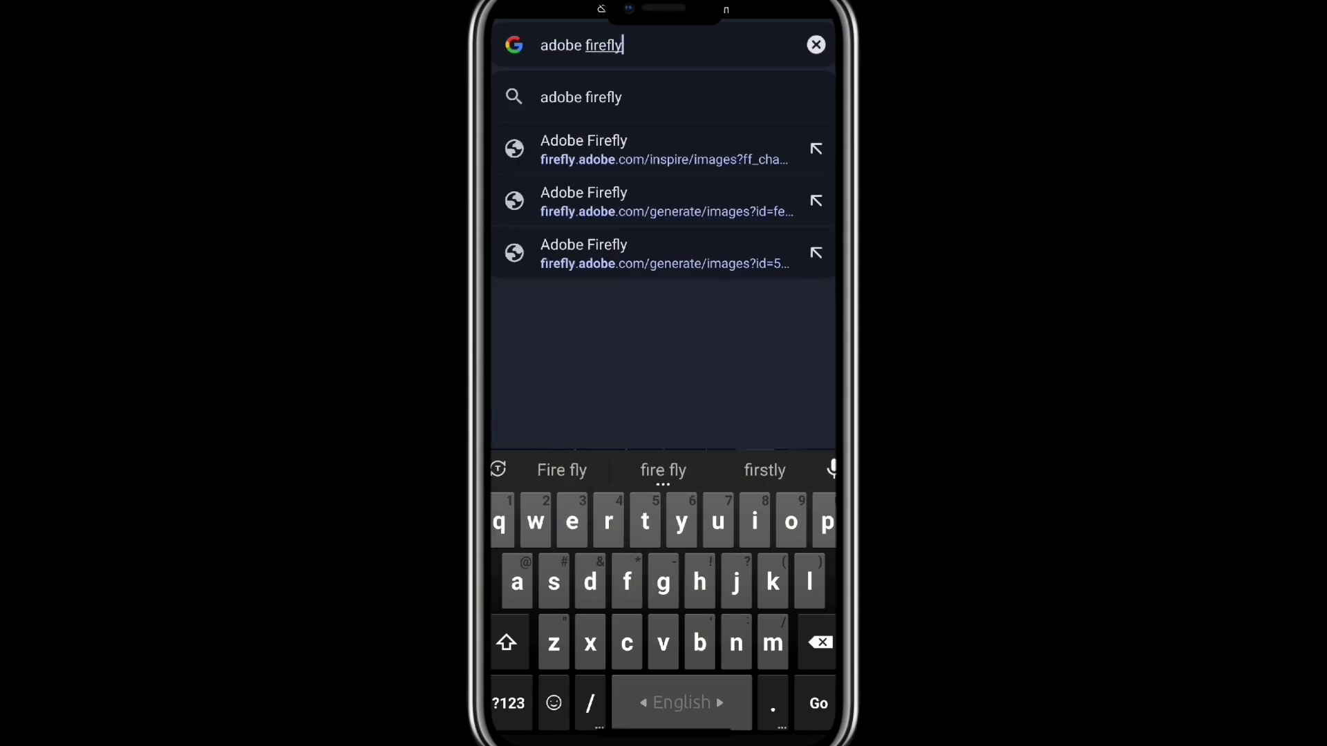
pyautogui.press('Return')
pyautogui.click(684, 356)
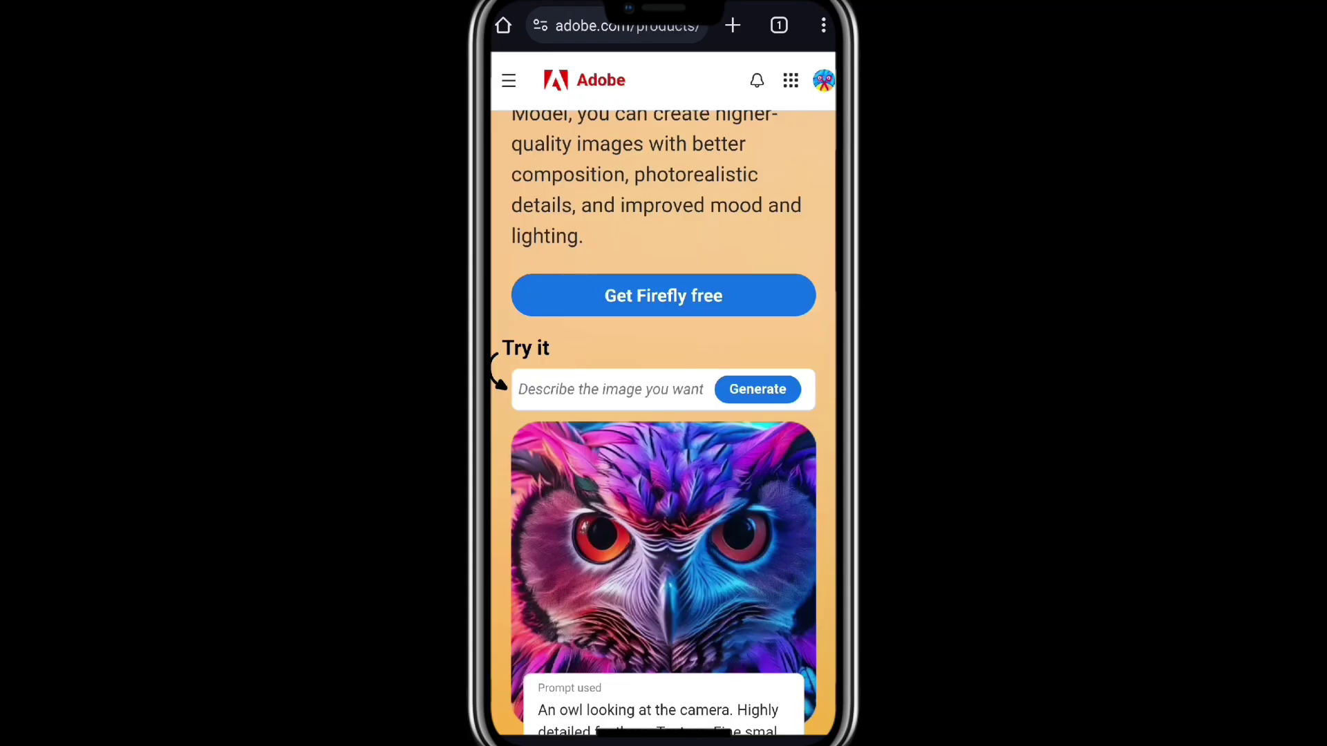
# Step: Generate Firefly images of a boy with a yellow shirt and glasses in an RGB-lit YouTube studio, and download the first one
pyautogui.click(612, 389)
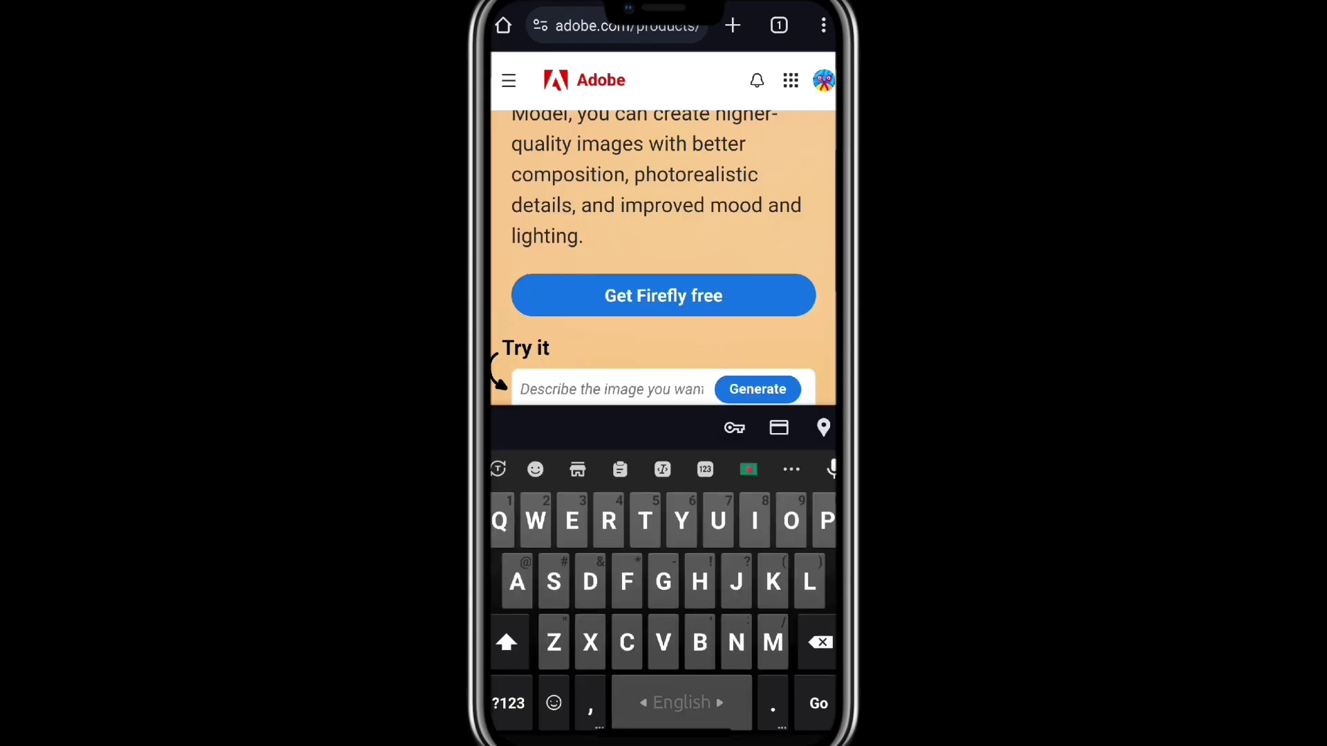
pyautogui.click(528, 389)
pyautogui.click(528, 350)
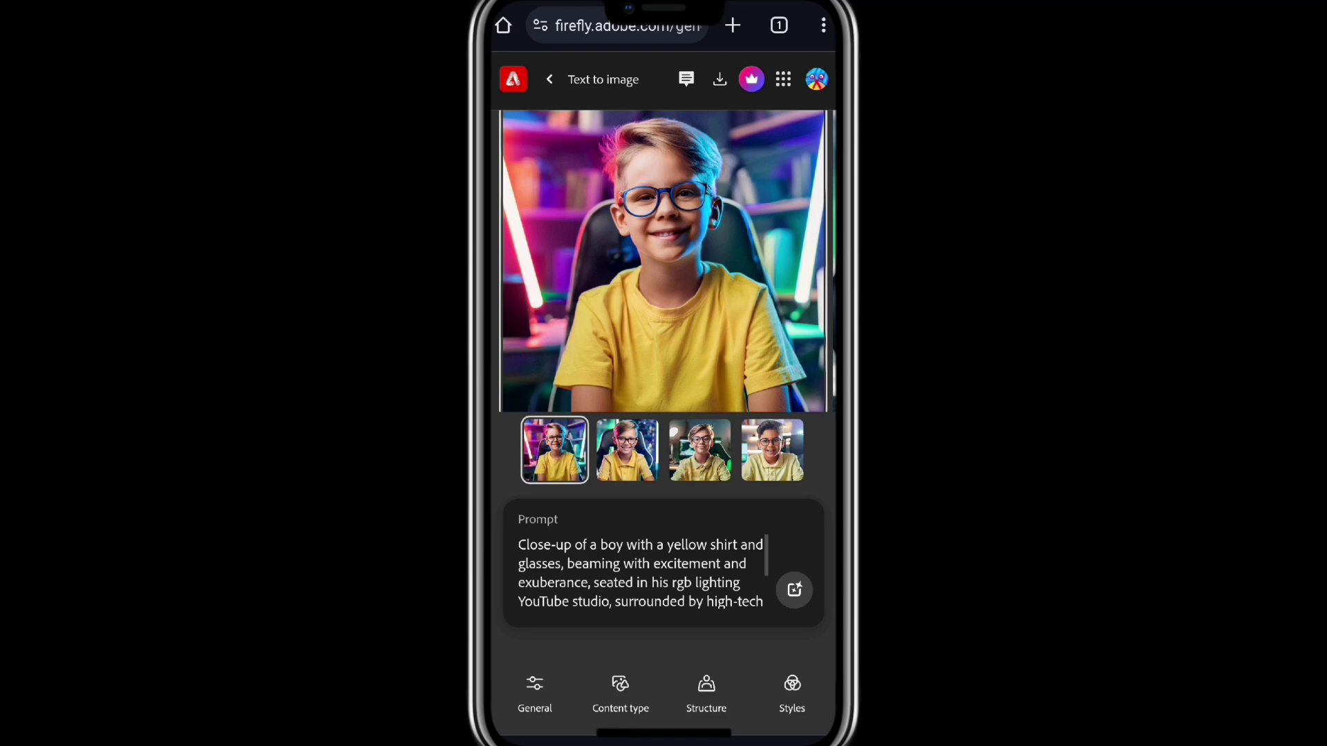
pyautogui.click(800, 123)
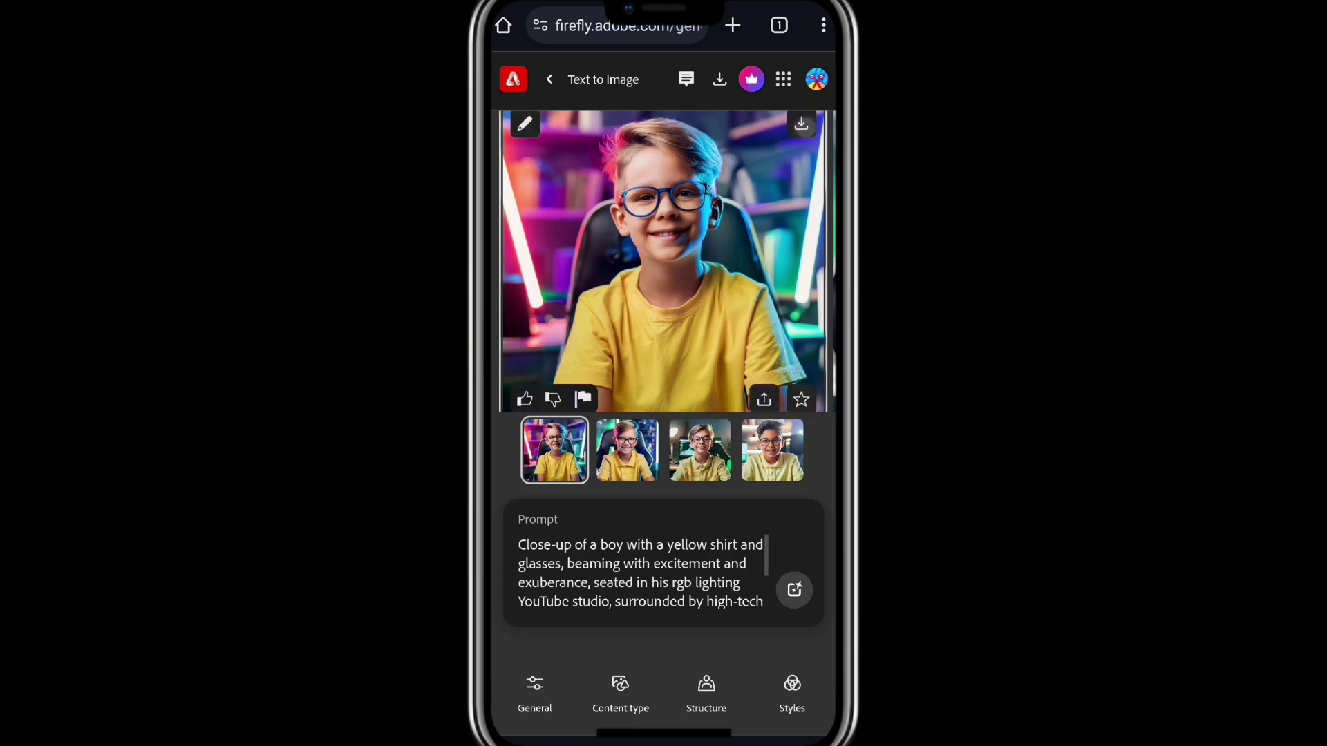
pyautogui.click(766, 596)
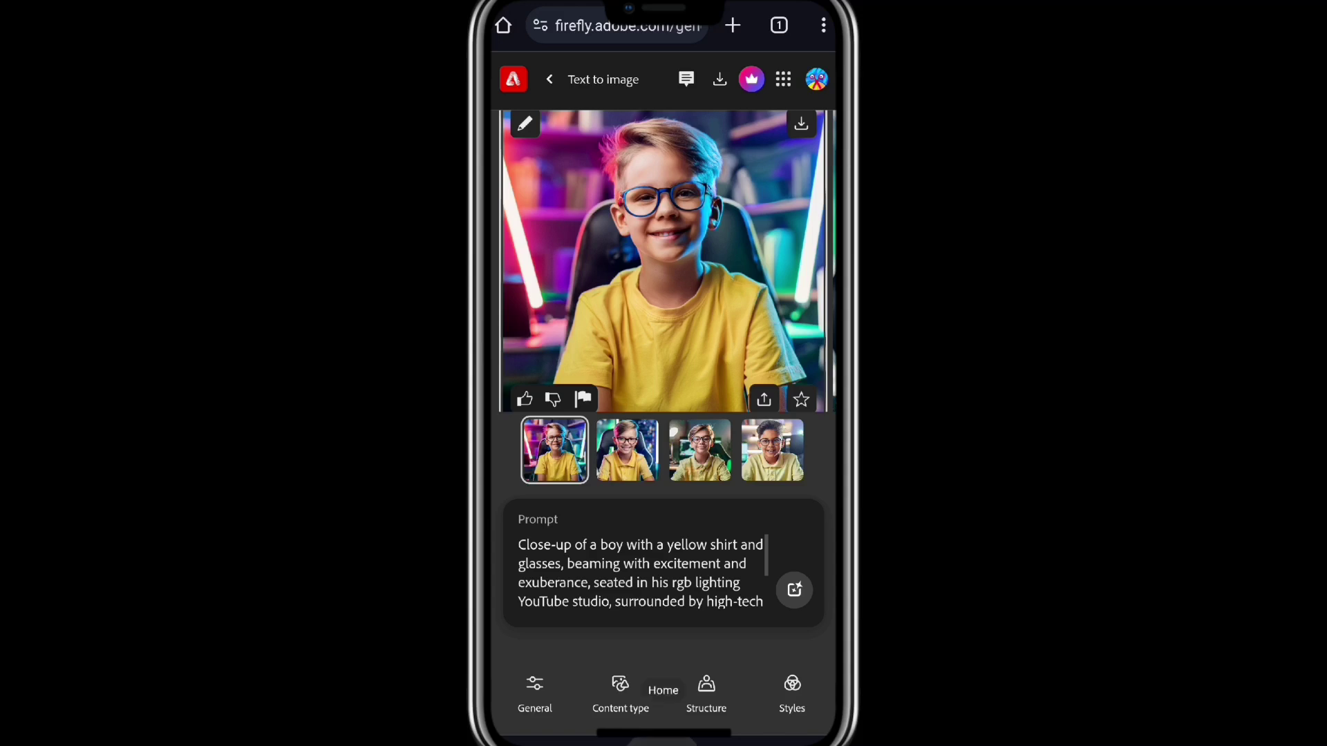
# Step: Switch to the Gallery and view the downloaded Firefly image of the boy at full size
pyautogui.press('super')
pyautogui.press('super')
pyautogui.click(516, 473)
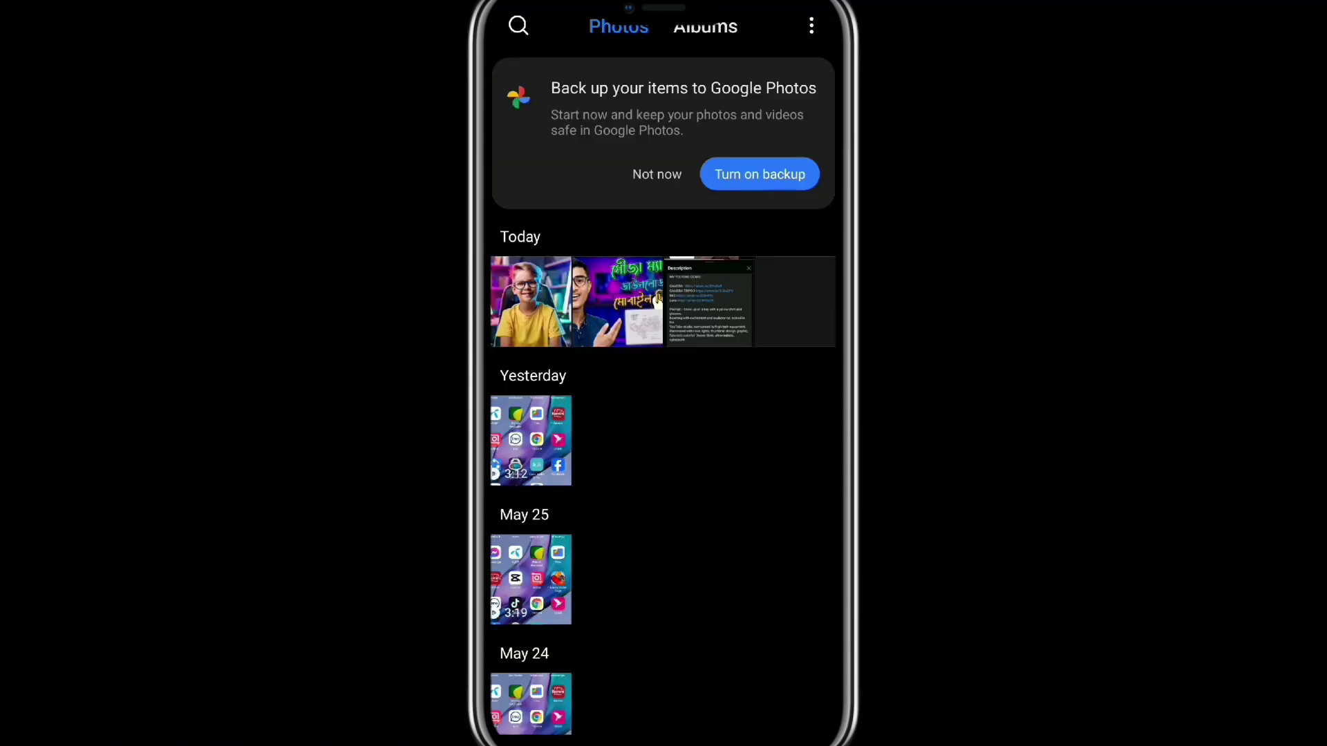
pyautogui.click(530, 302)
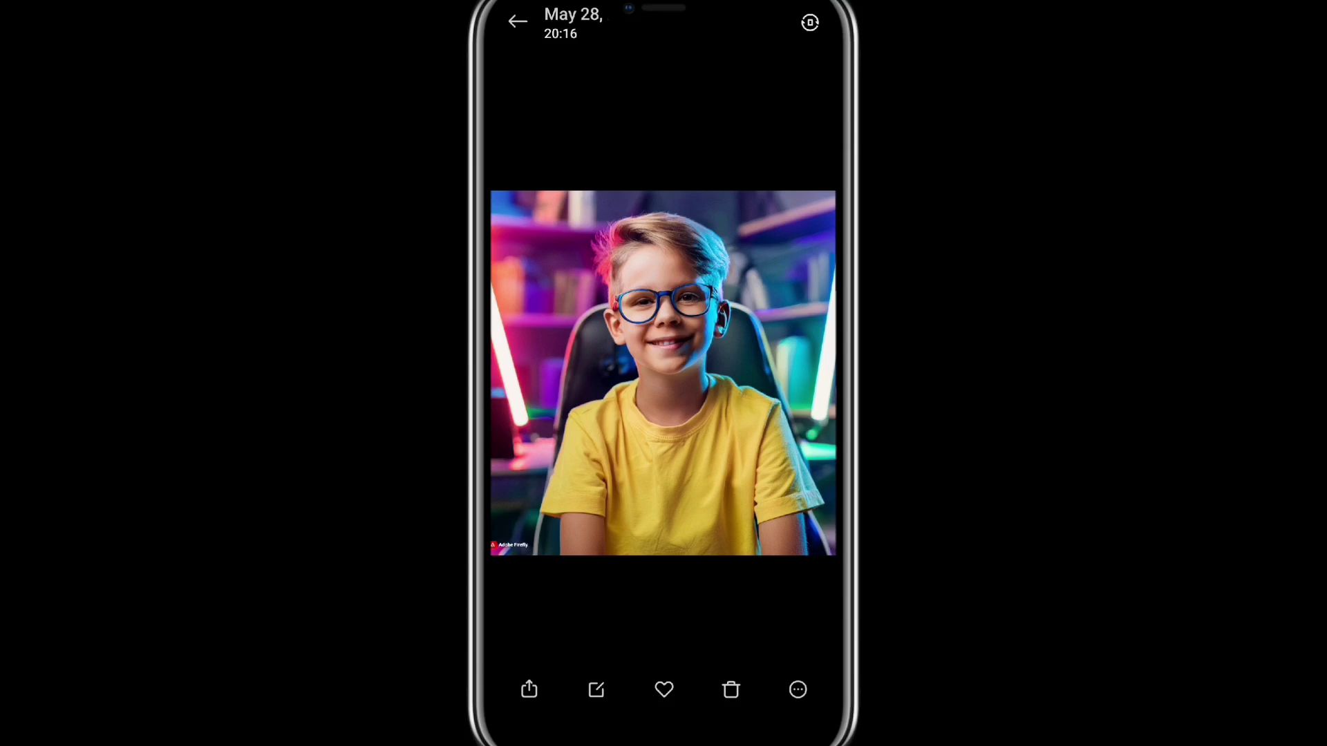
# Step: Switch to the Play Store, search for "photoleap" and launch the Photoleap app from its listing
pyautogui.moveTo(664, 736); pyautogui.dragTo(664, 484)
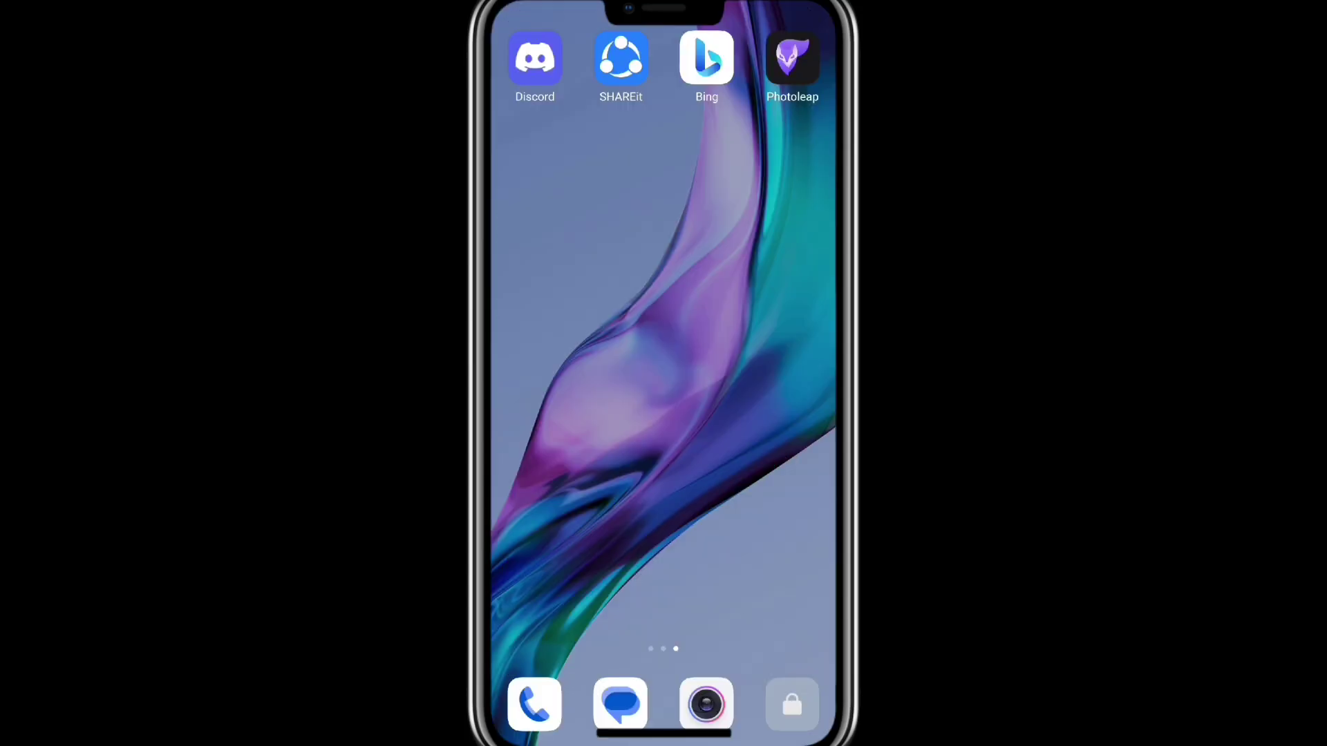
pyautogui.moveTo(539, 346); pyautogui.dragTo(795, 345)
pyautogui.click(619, 472)
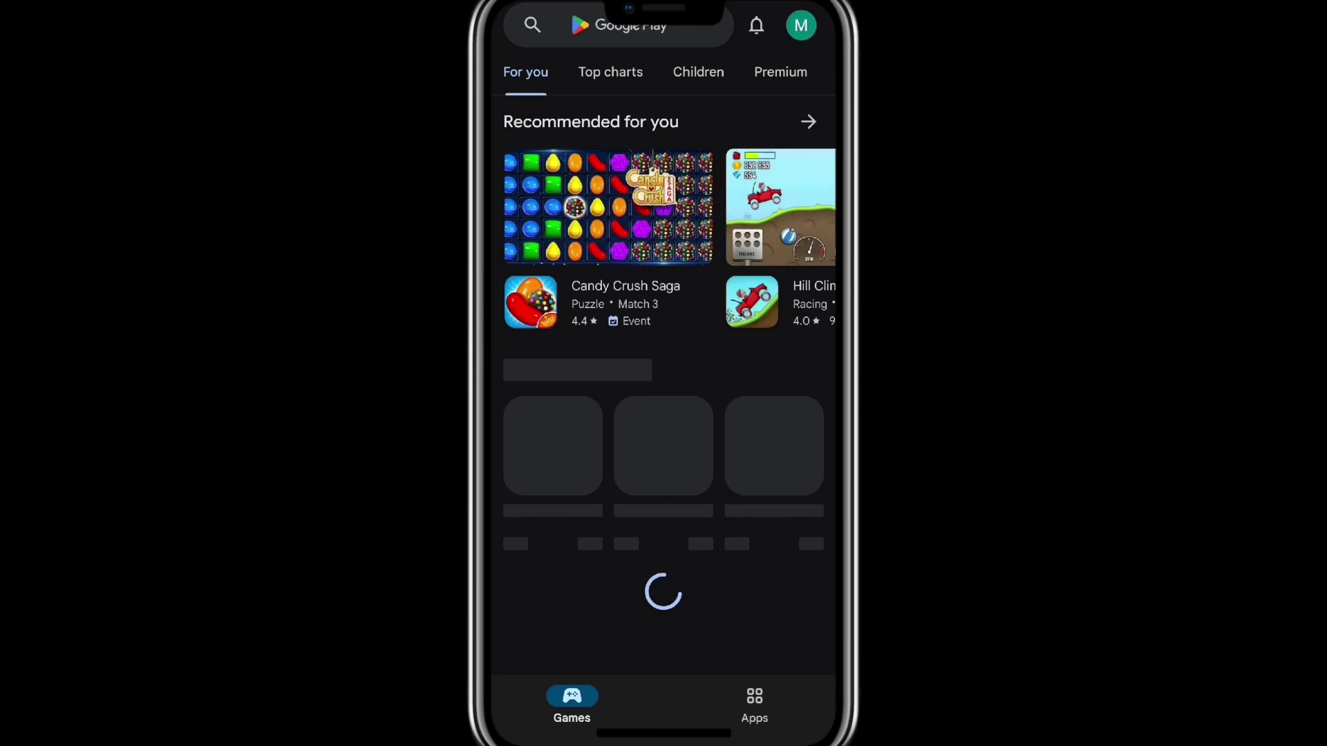
pyautogui.click(532, 25)
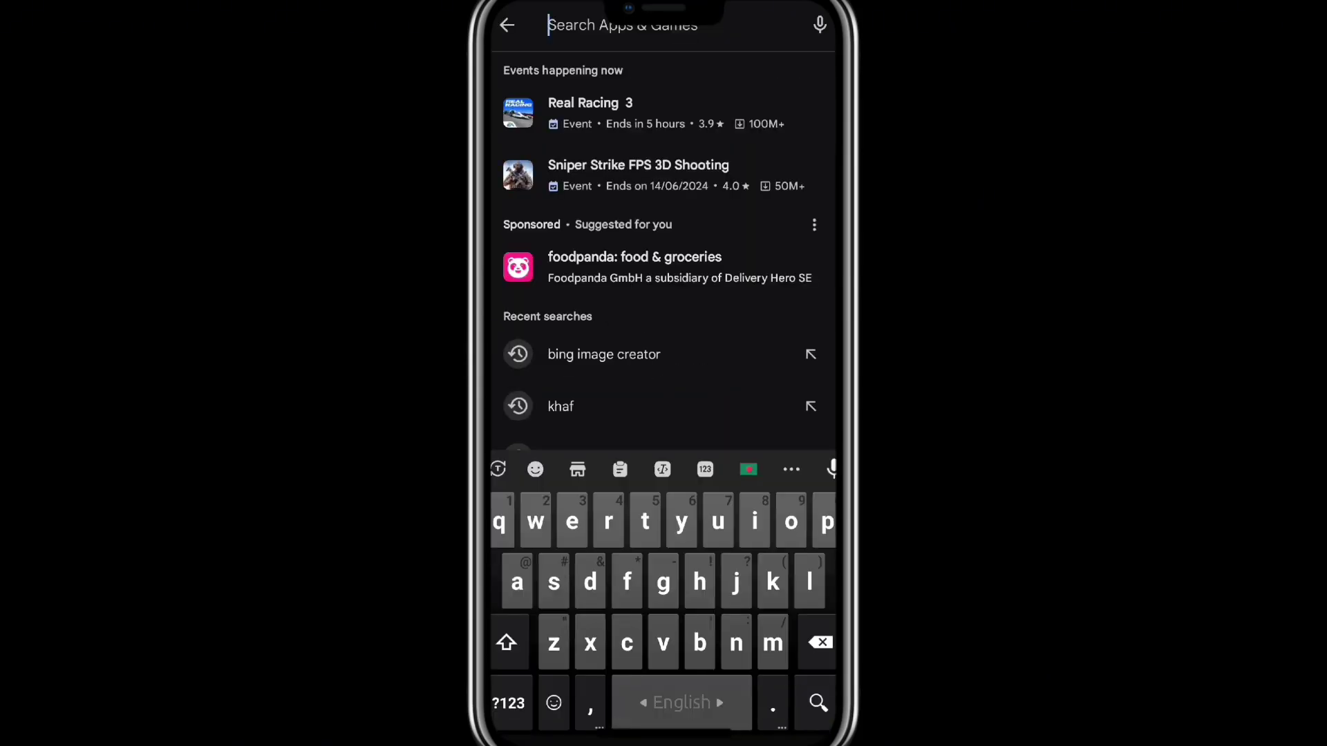
pyautogui.write('photoleap')
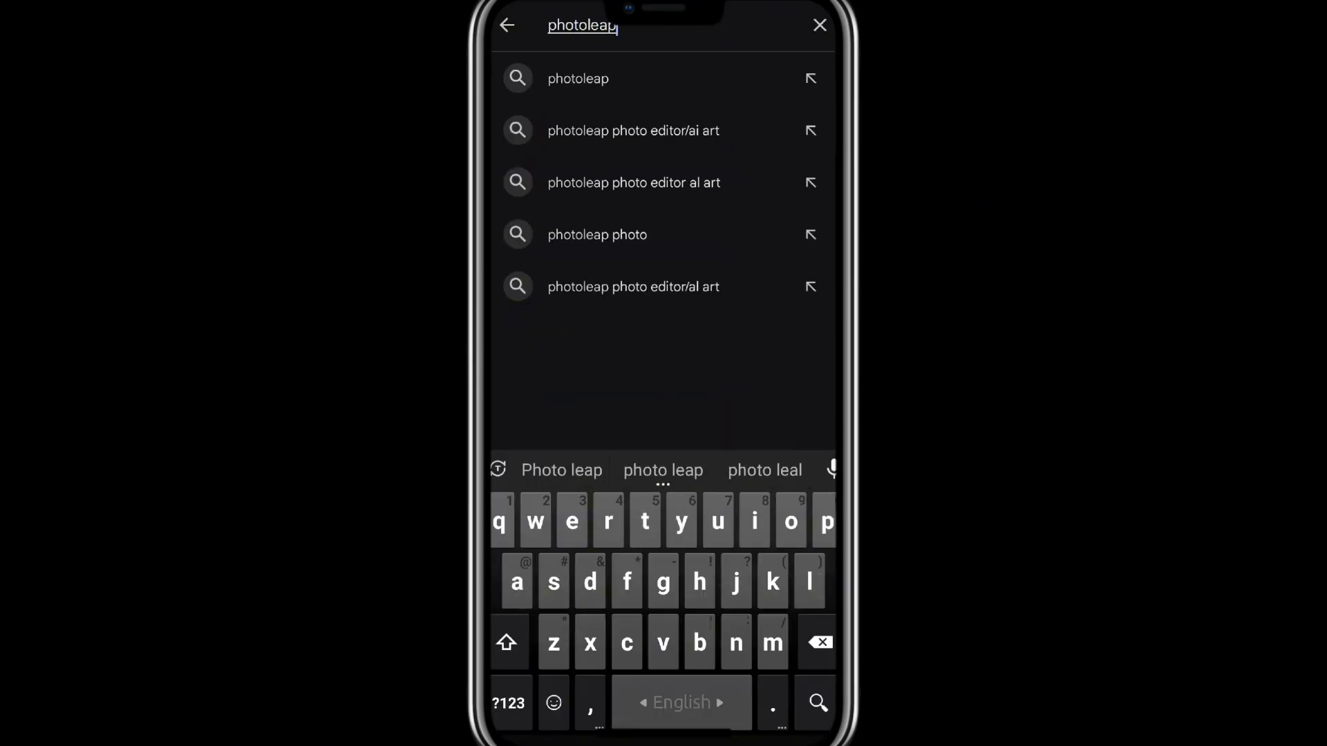
pyautogui.press('Return')
pyautogui.click(664, 345)
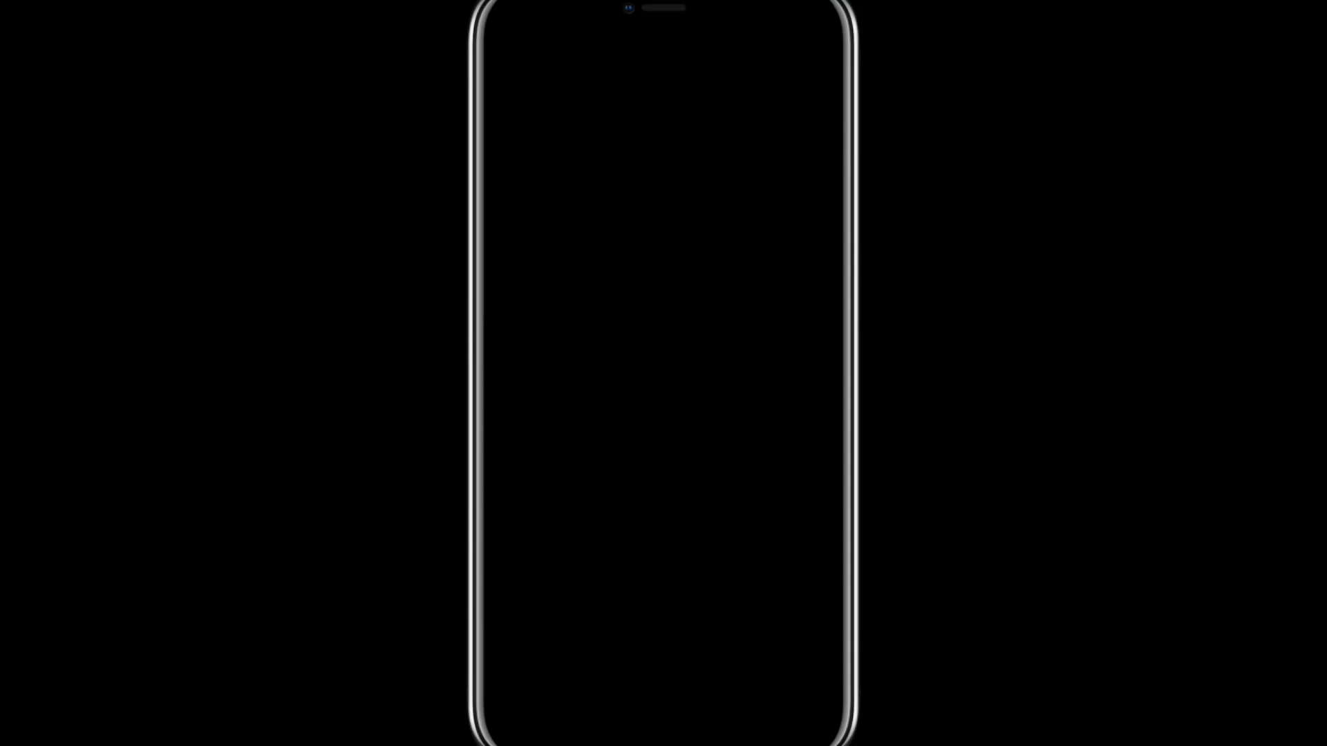
# Step: Expand the boy image to a widescreen format with Photoleap's AI Expand tool
pyautogui.scroll(-10, 691, 415)
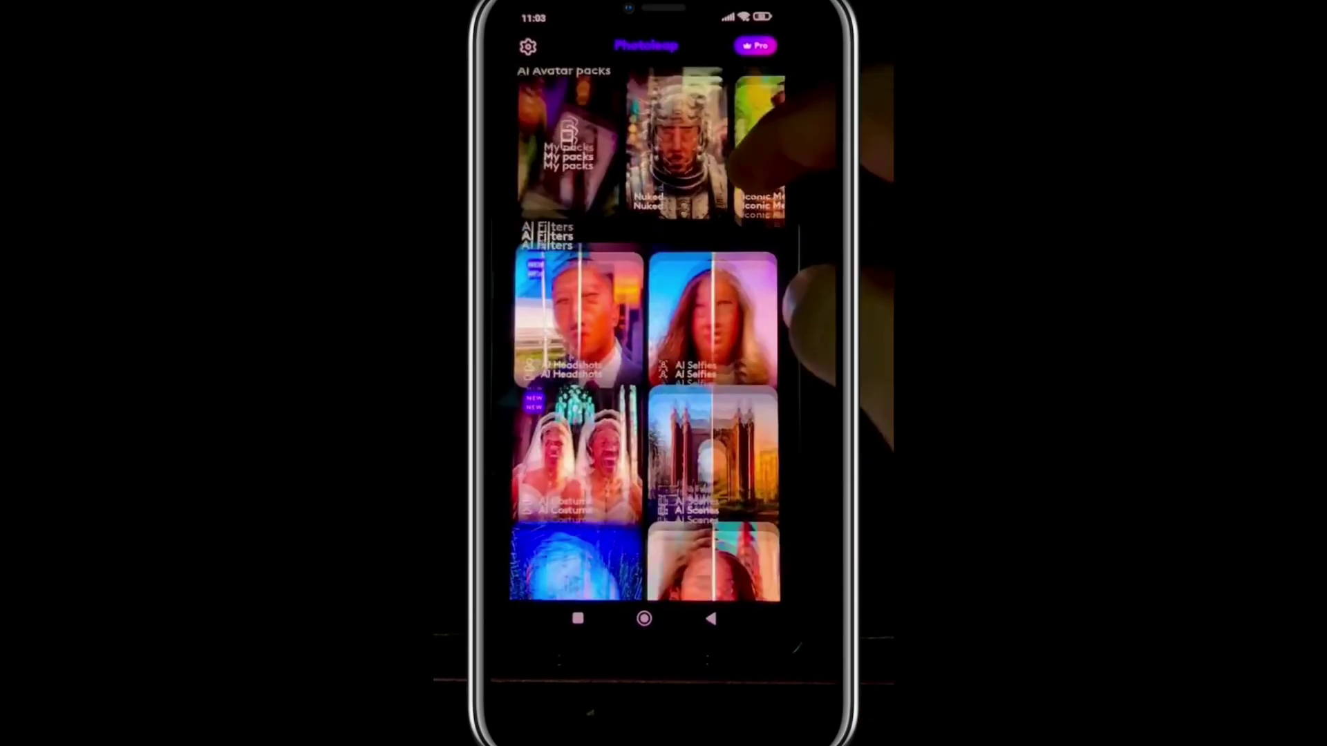
pyautogui.scroll(3, 646, 311)
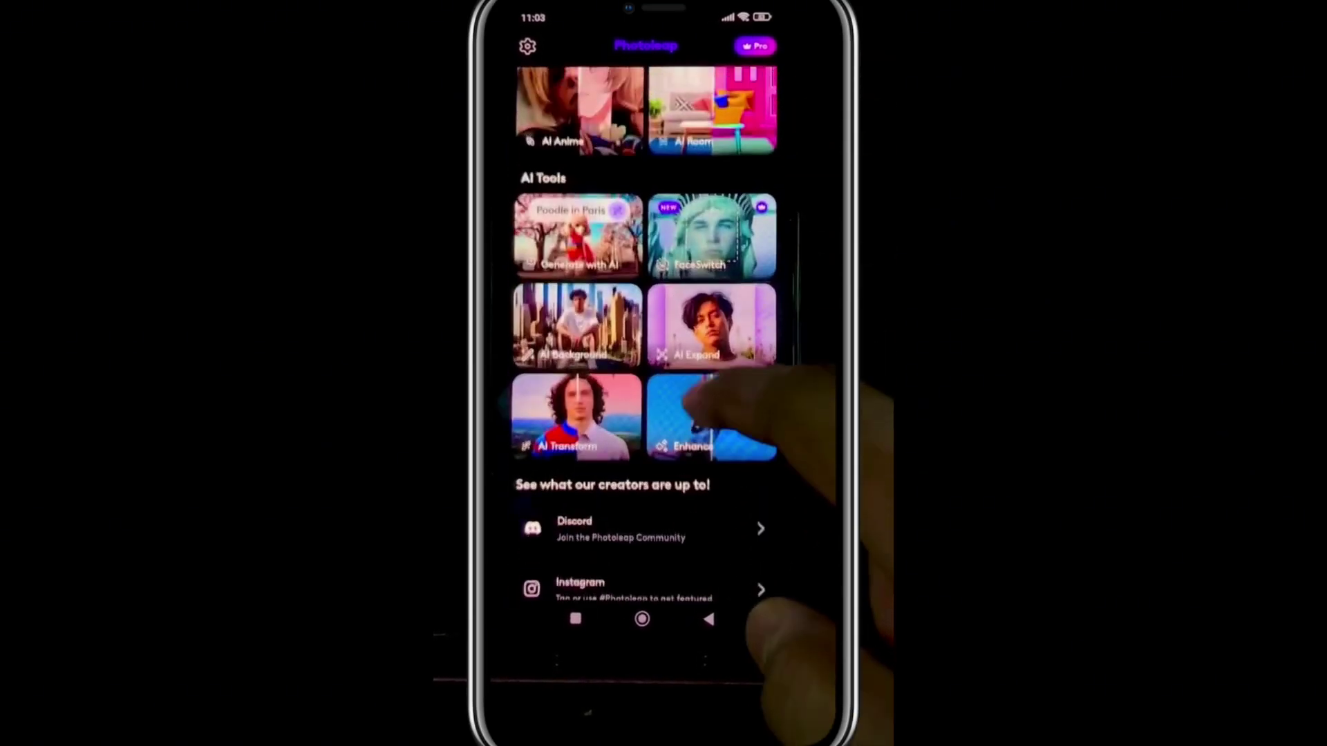
pyautogui.click(673, 391)
pyautogui.click(741, 444)
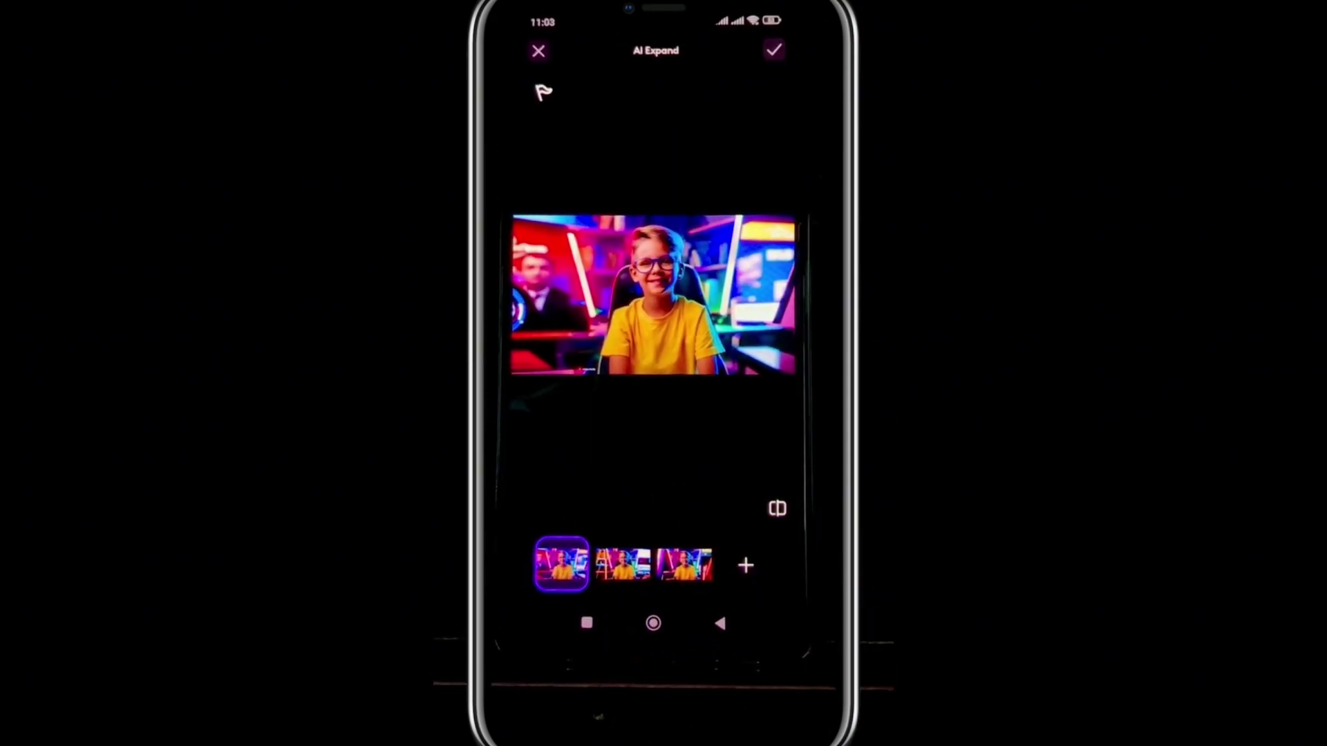
# Step: Compare the three AI Expand variations, apply the second one and save the creation to the device
pyautogui.click(622, 565)
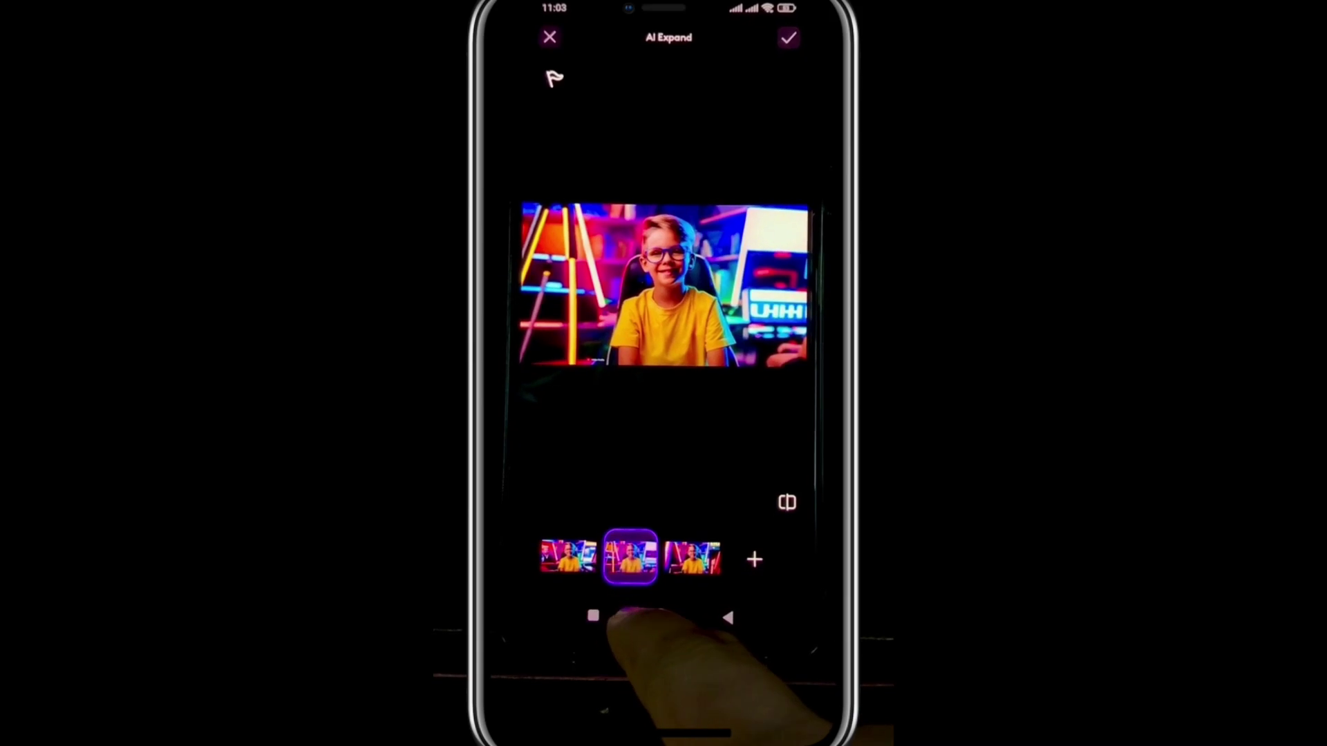
pyautogui.click(692, 558)
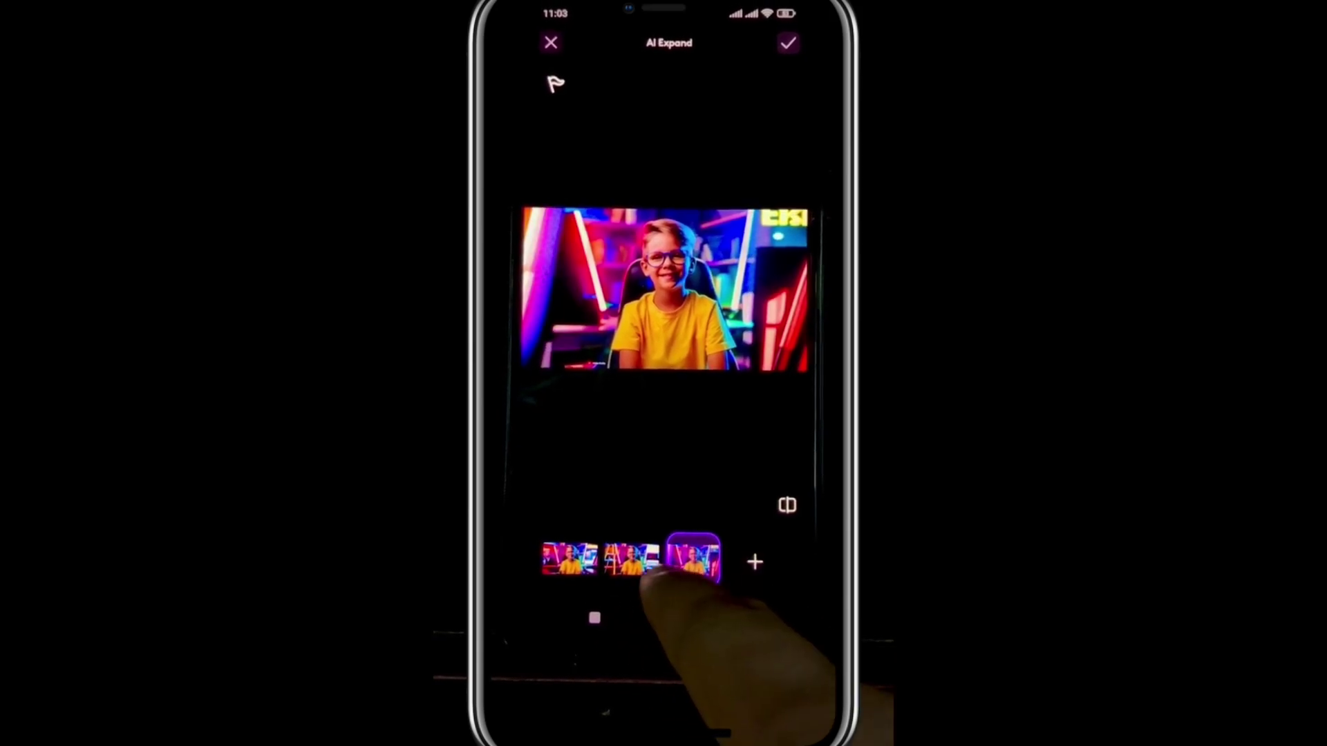
pyautogui.click(571, 558)
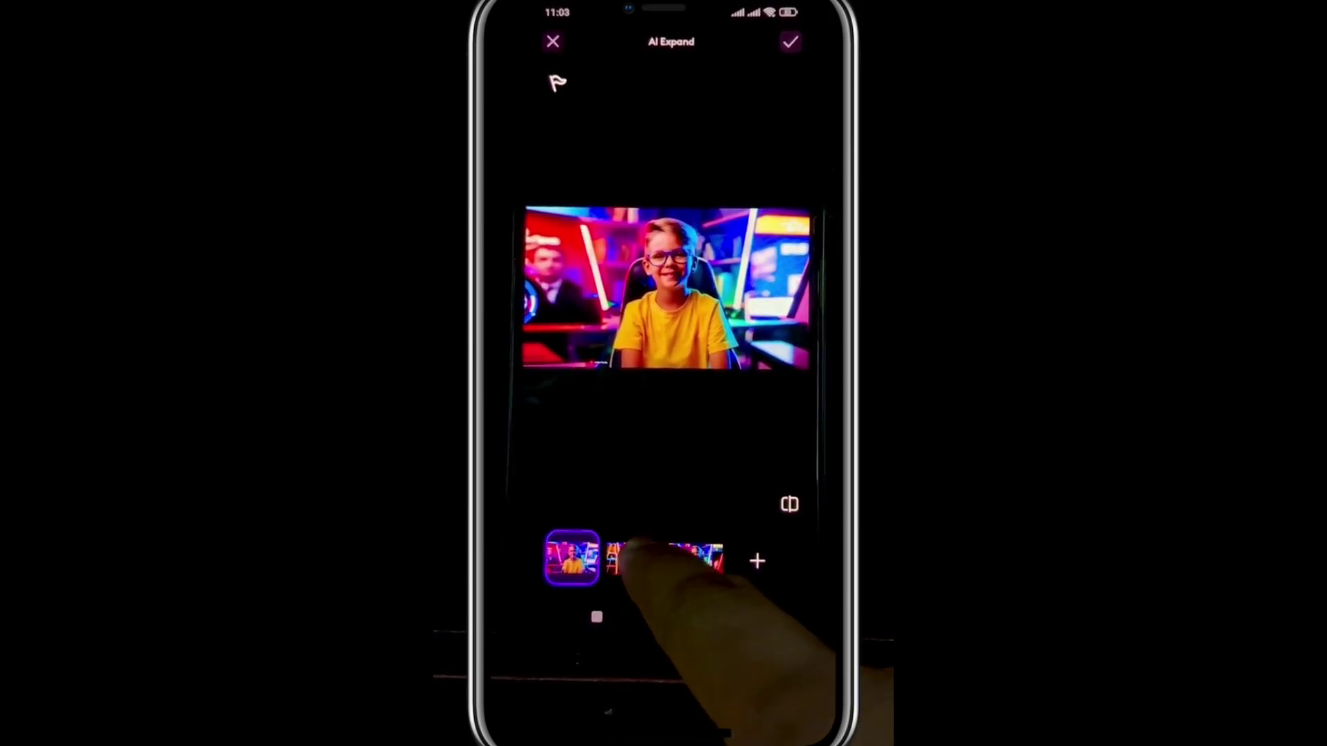
pyautogui.click(633, 558)
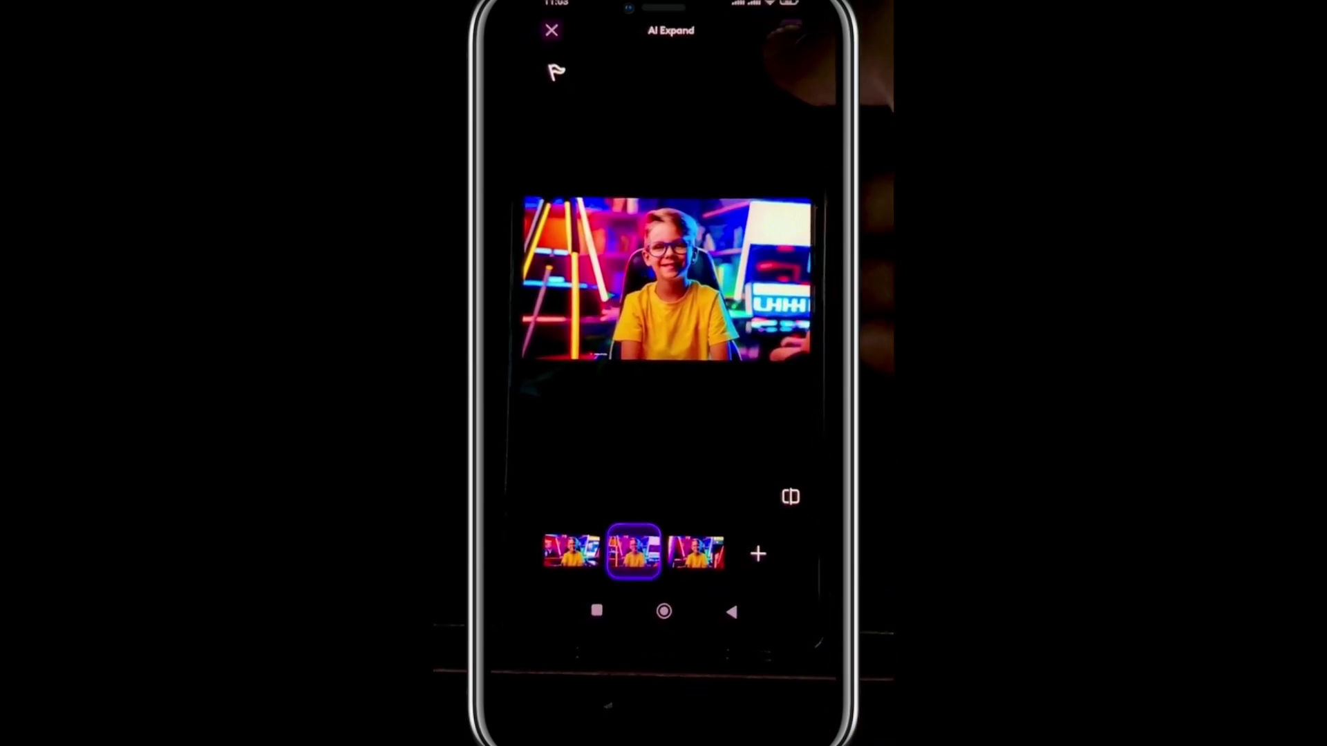
pyautogui.click(789, 31)
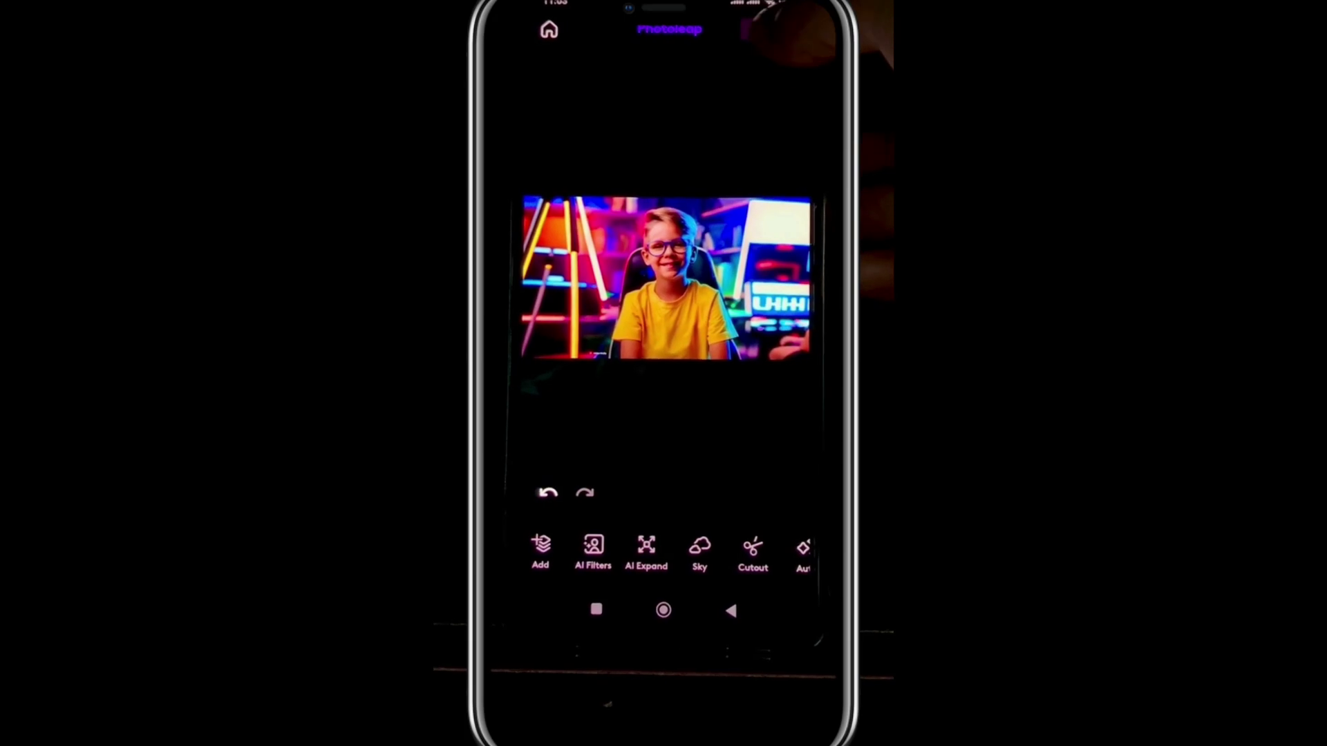
pyautogui.click(788, 31)
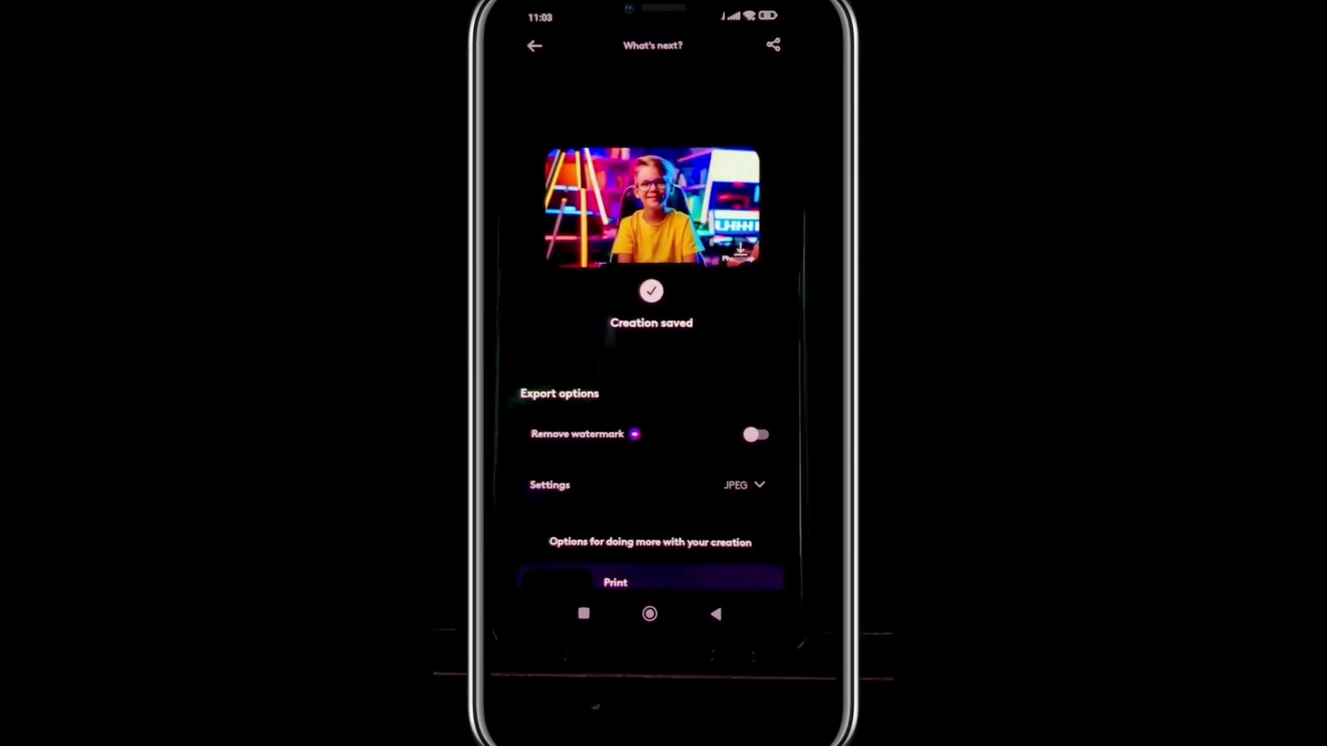
# Step: Leave Photoleap and close all recently used apps on the phone
pyautogui.click(583, 614)
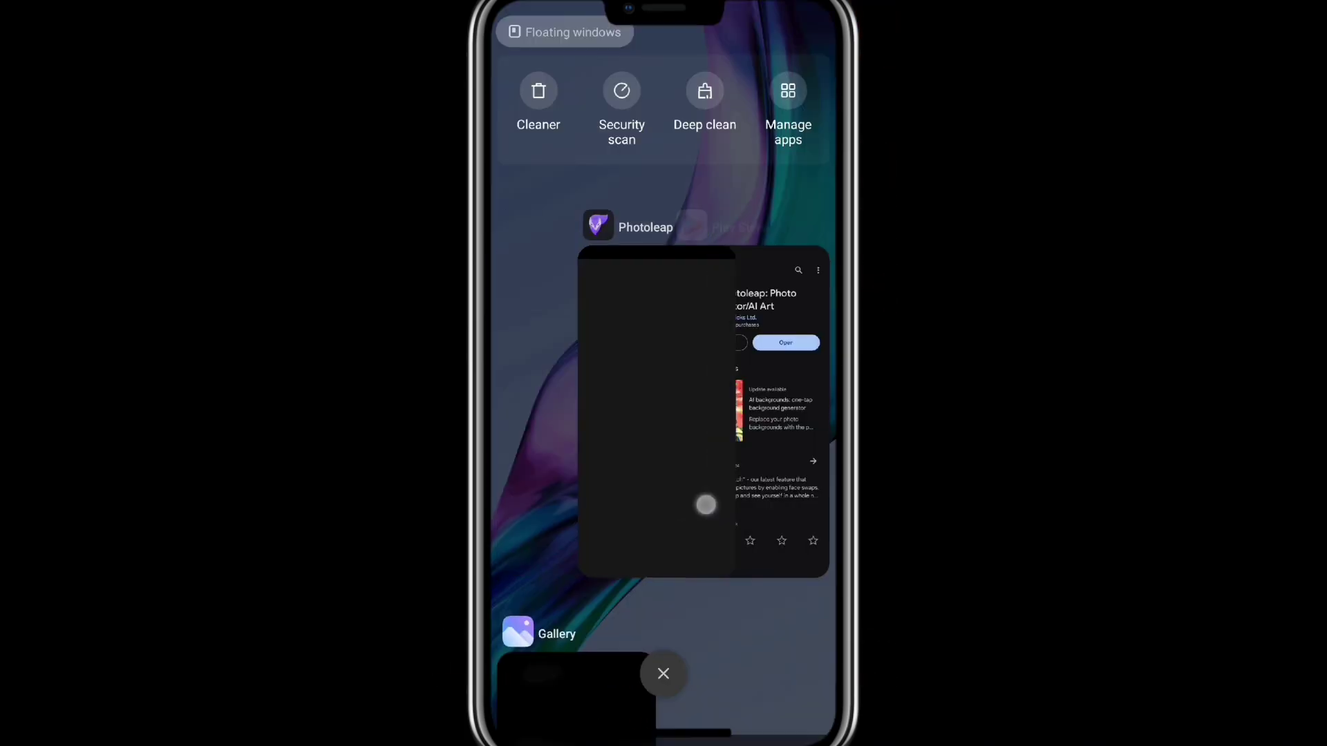
pyautogui.moveTo(706, 505); pyautogui.dragTo(525, 506)
pyautogui.click(663, 674)
# Step: Switch to the browser, search for "photopea" and open the Photopea website
pyautogui.moveTo(760, 290); pyautogui.dragTo(553, 290)
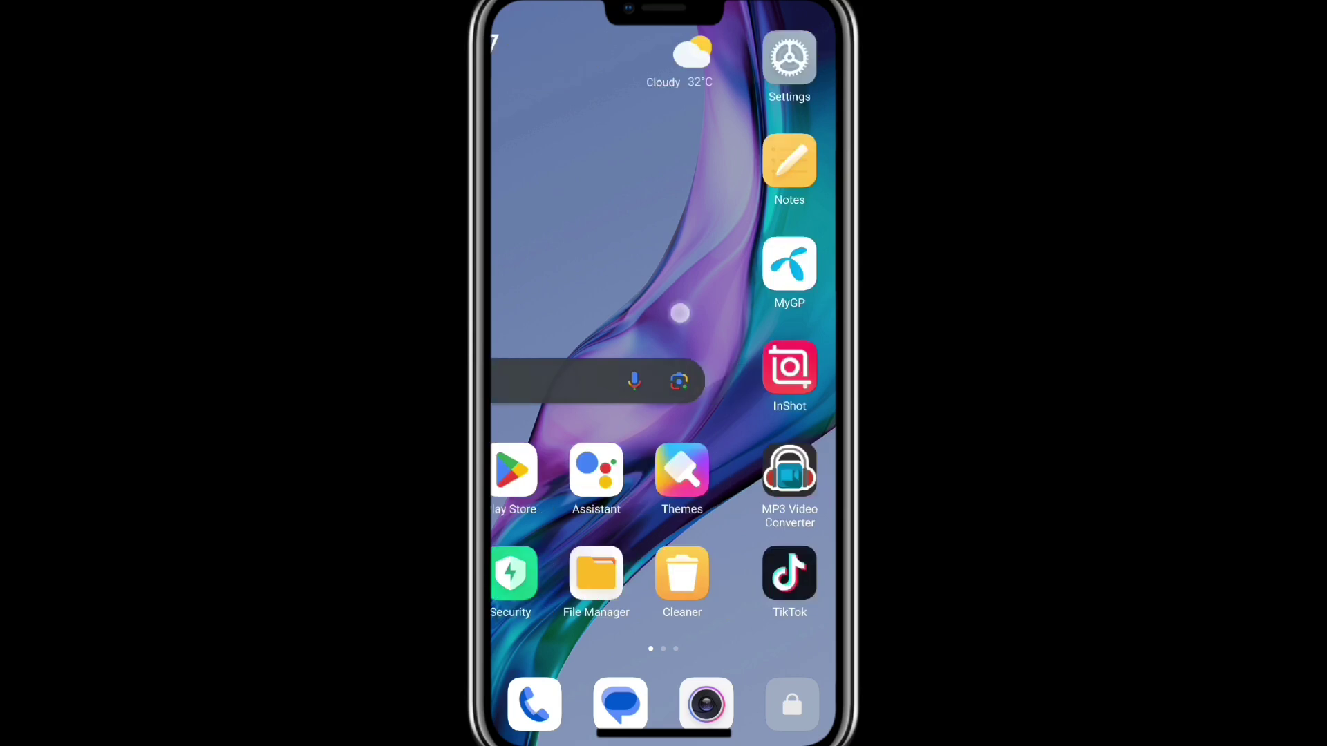
pyautogui.click(705, 367)
pyautogui.click(681, 158)
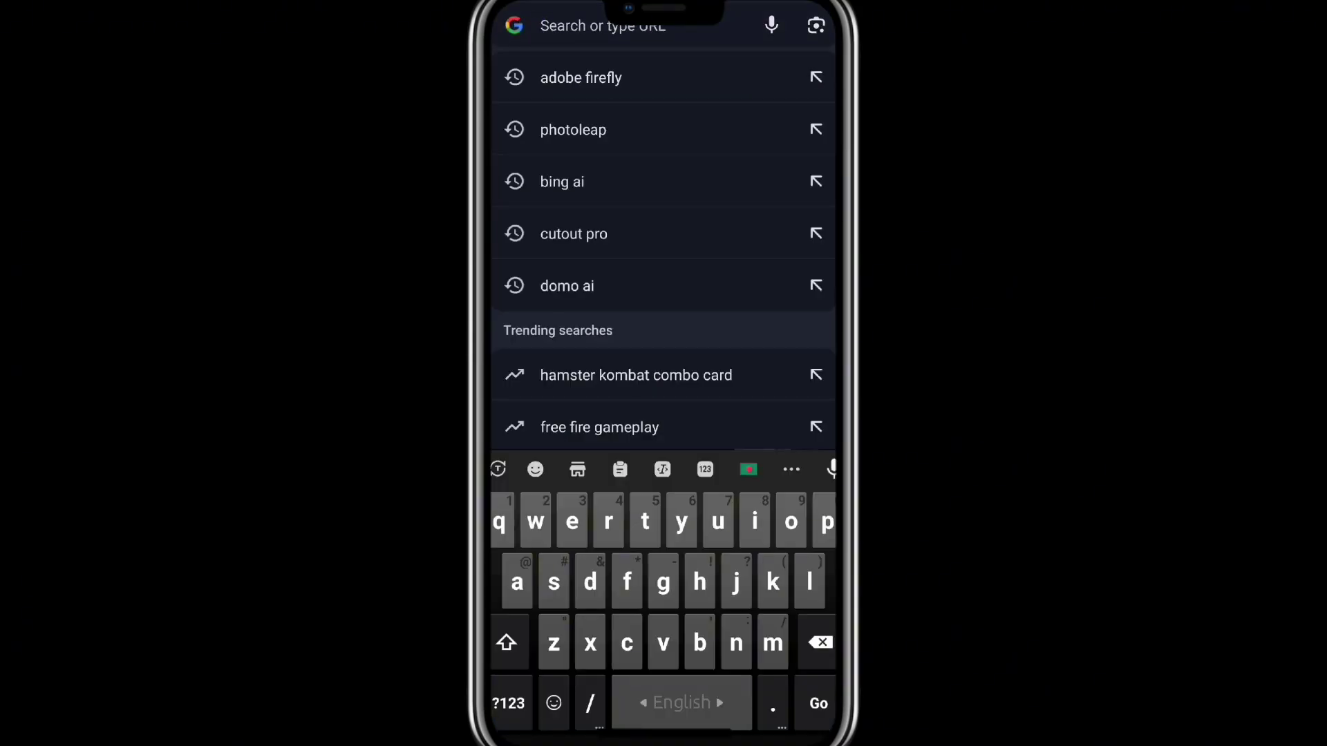
pyautogui.write('photopea')
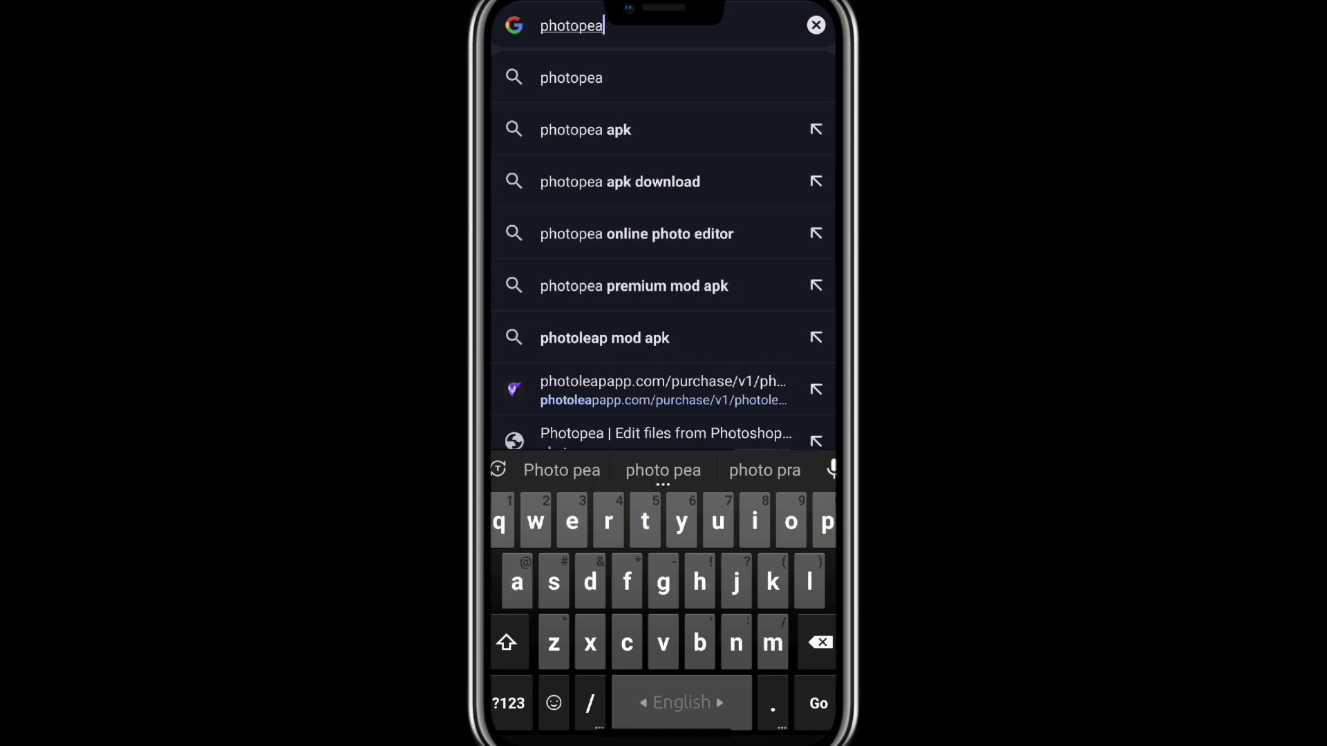
pyautogui.press('Return')
pyautogui.click(535, 337)
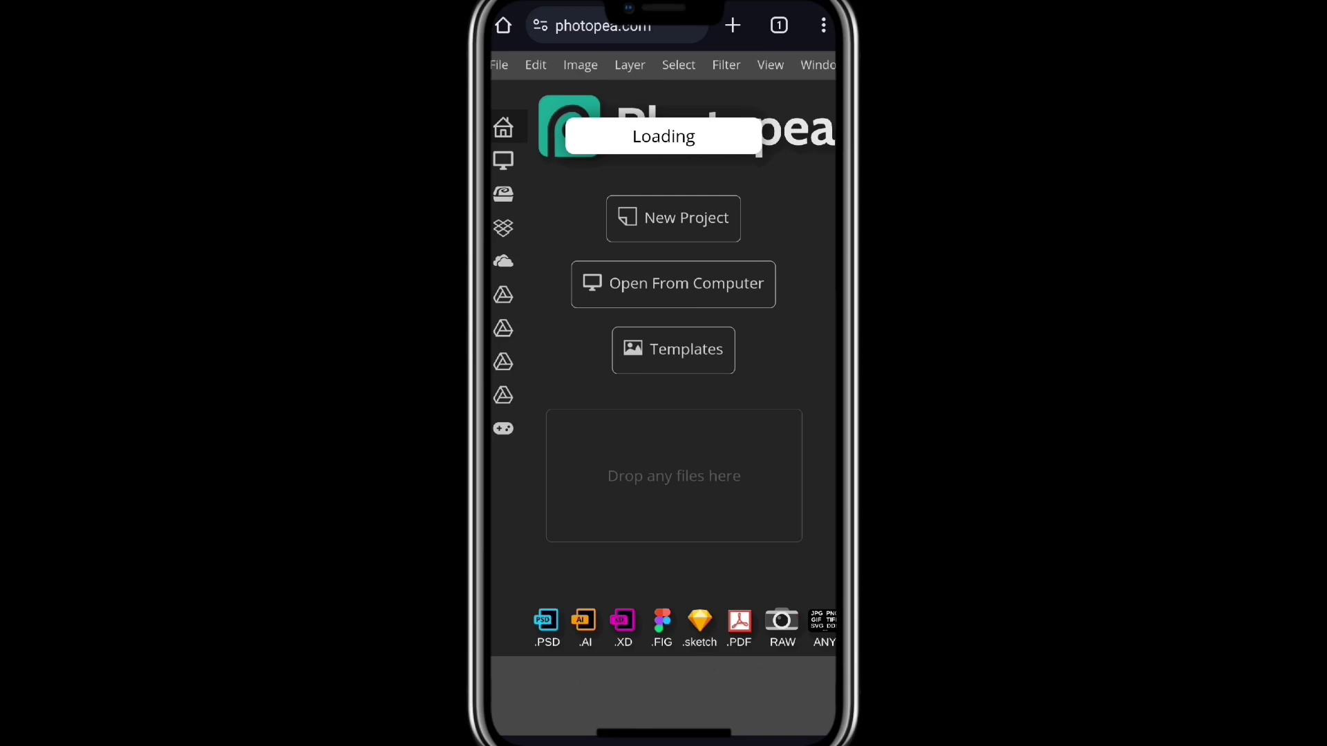
# Step: Create a new Photopea project from the 1280 x 720 px Youtube Thumbnail preset with a white background
pyautogui.click(711, 219)
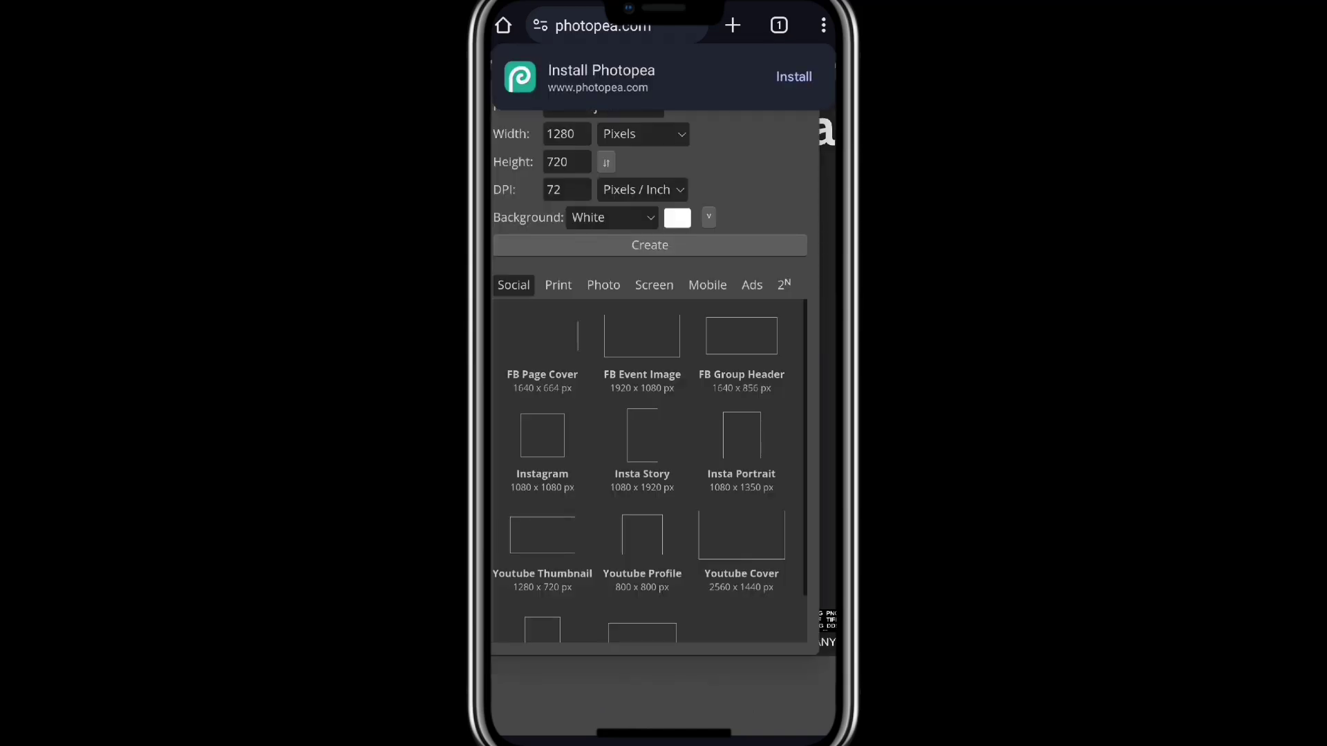
pyautogui.click(561, 544)
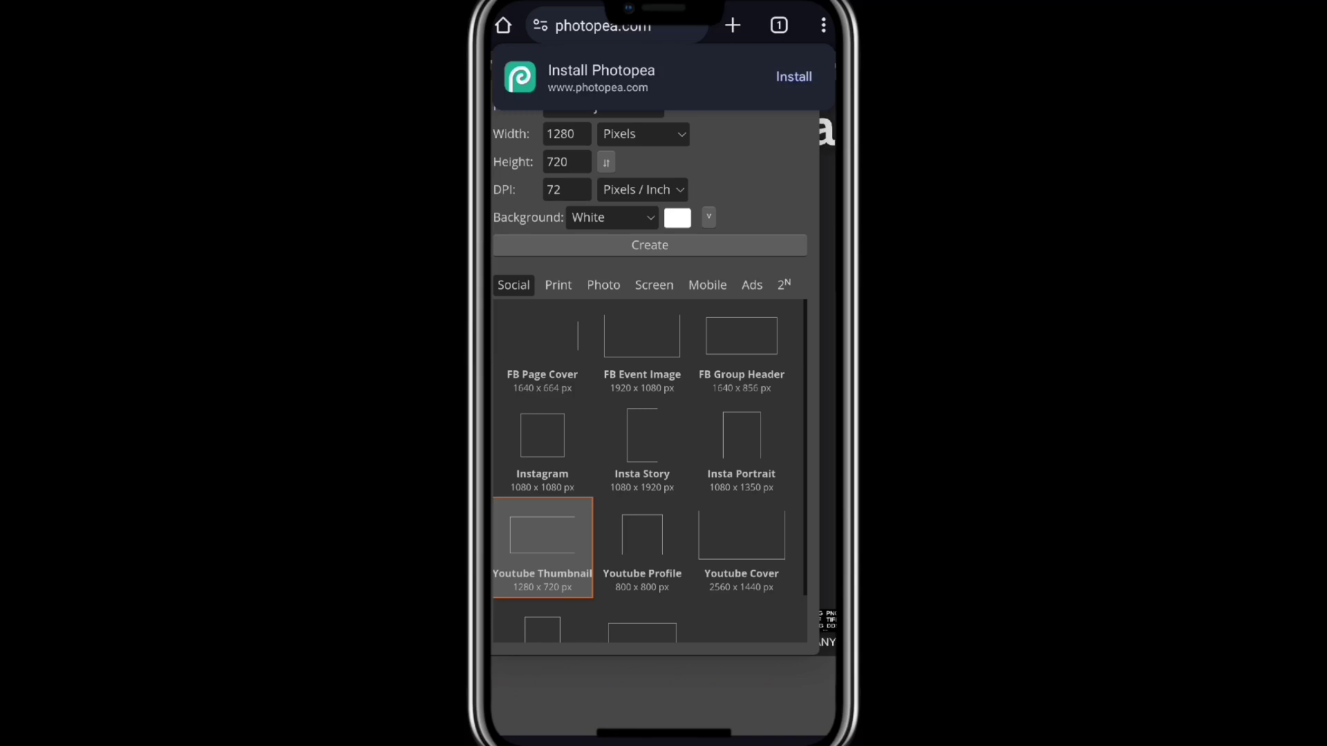
pyautogui.click(712, 251)
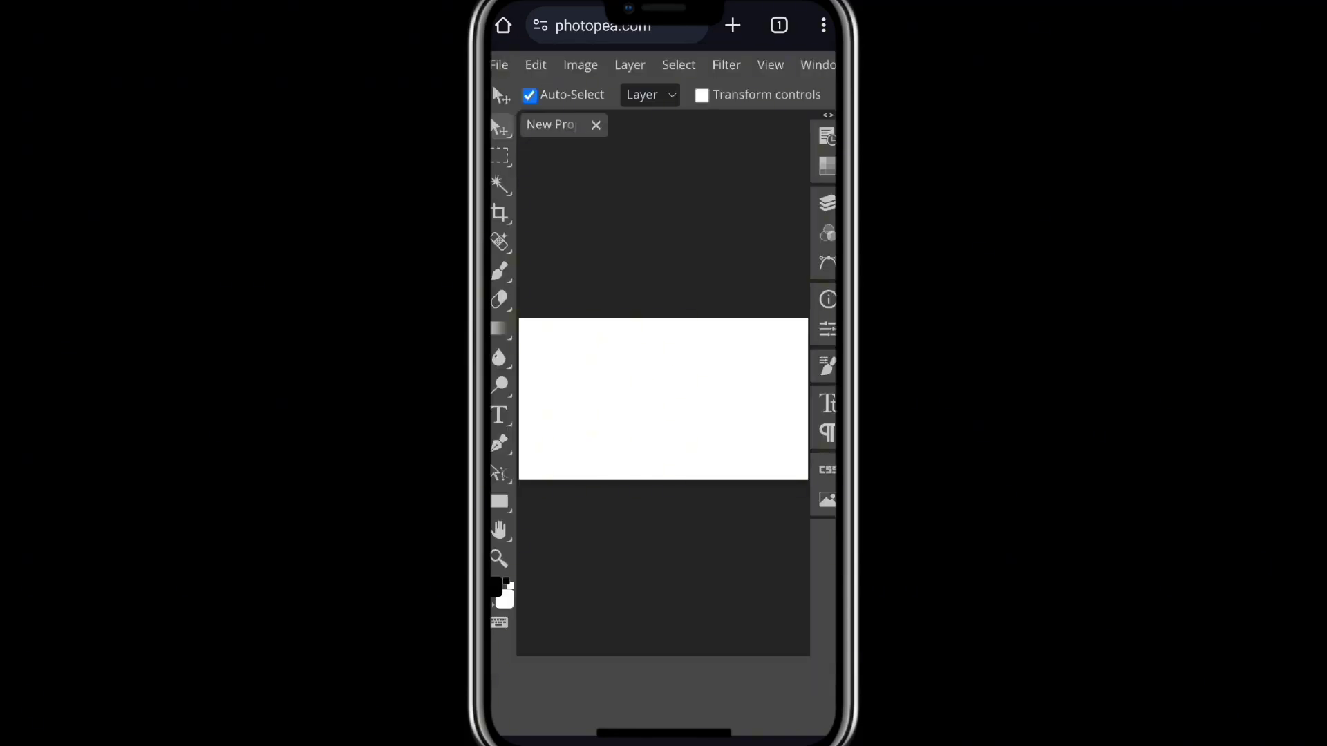
# Step: Place the saved Photoleap JPG image of the boy from the device's recent files into the thumbnail project
pyautogui.click(500, 64)
pyautogui.click(585, 152)
pyautogui.click(709, 662)
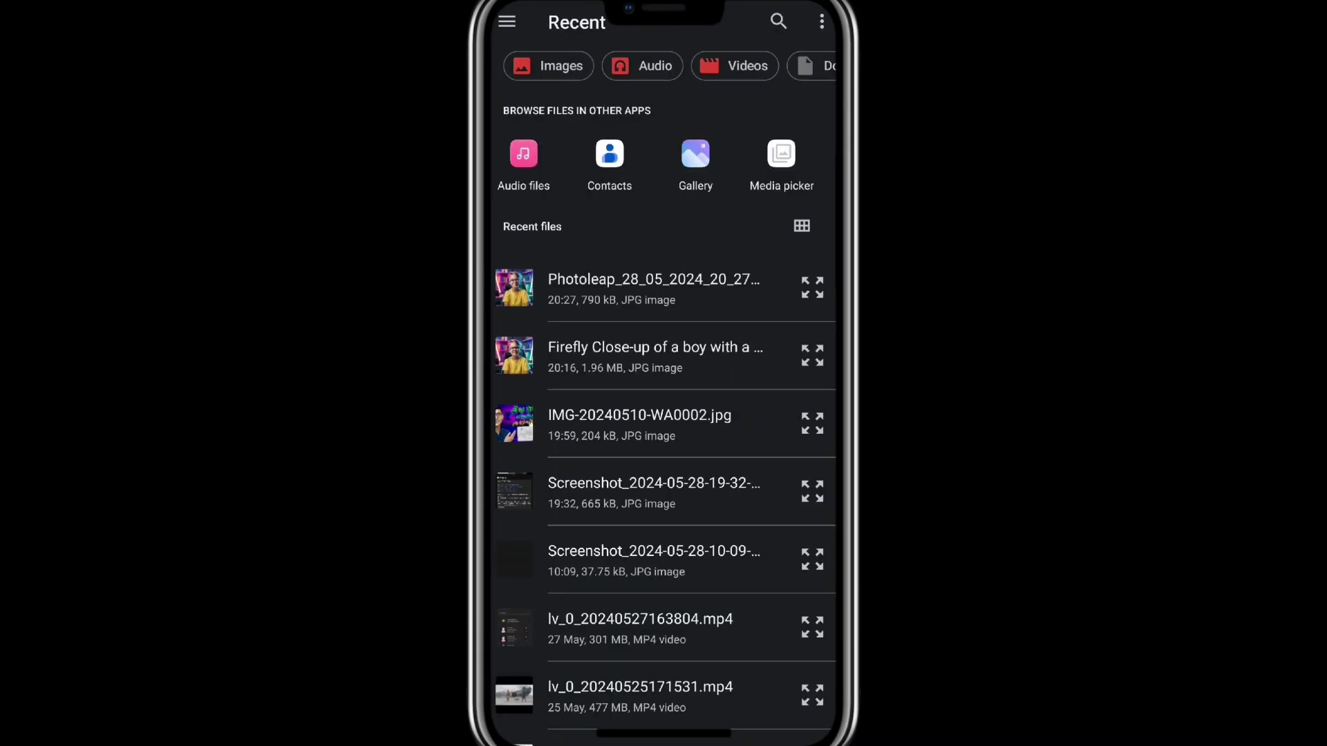
pyautogui.click(603, 290)
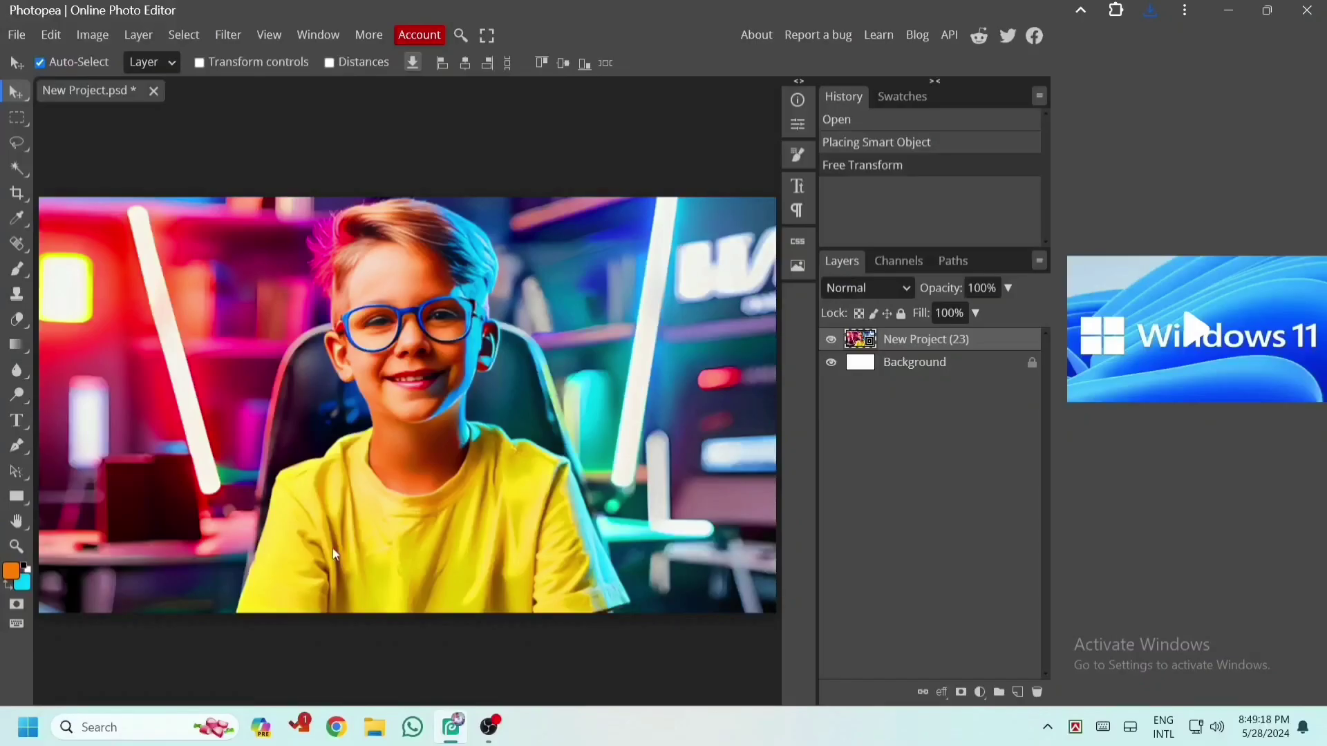
# Step: Create a new folder above the boy image and start a text layer on the chest of his shirt
pyautogui.click(18, 421)
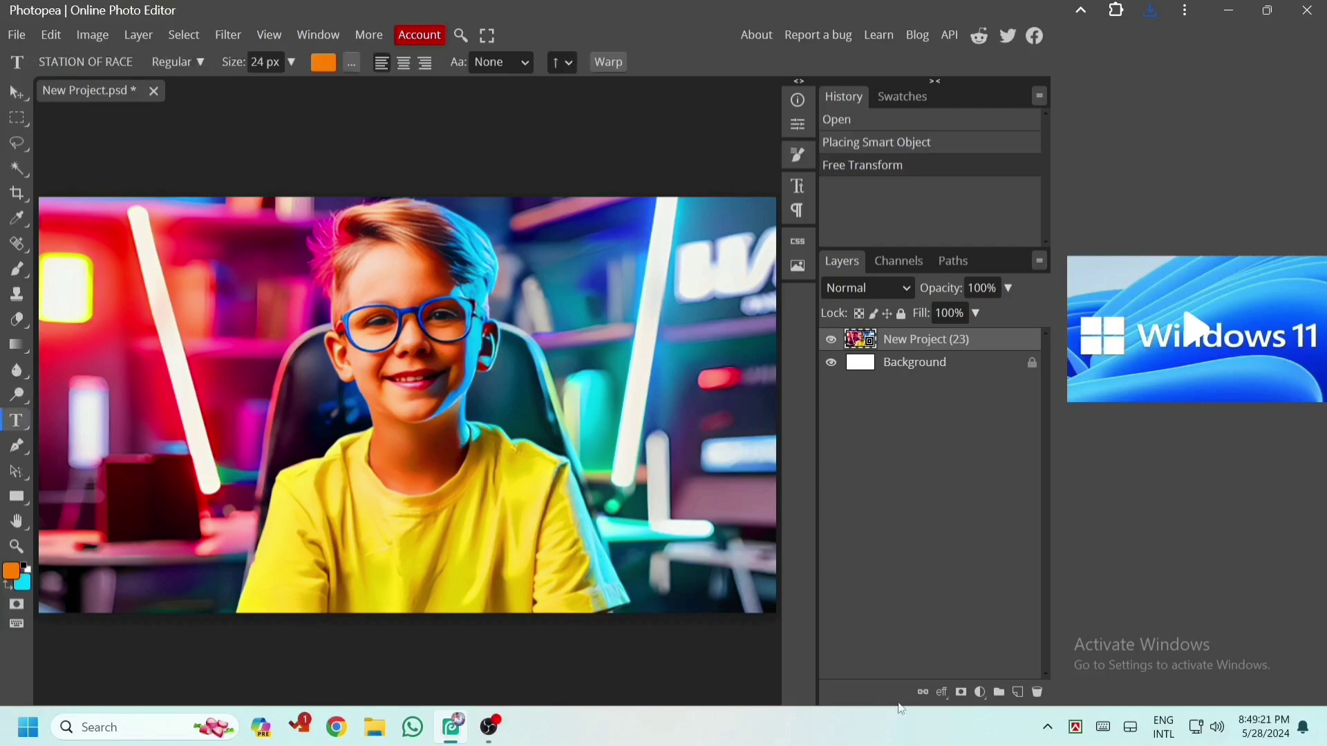
pyautogui.click(999, 693)
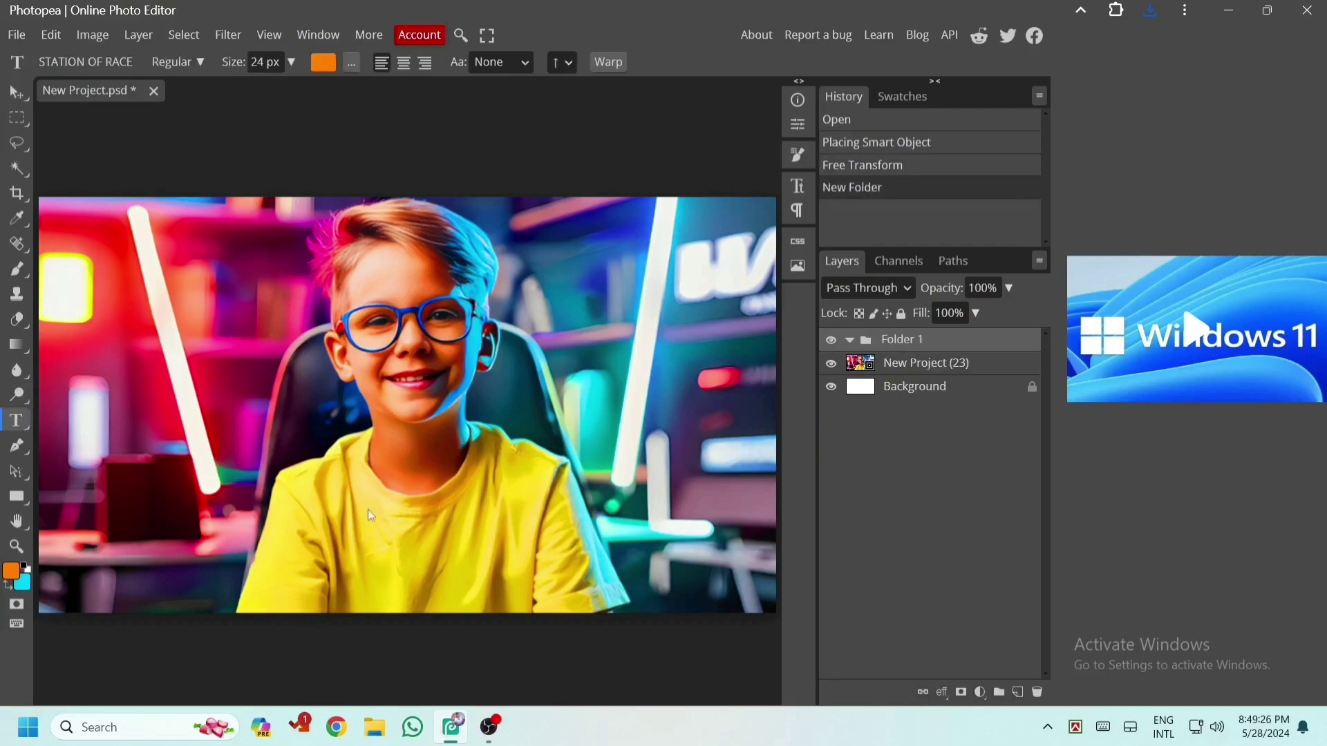
pyautogui.click(393, 532)
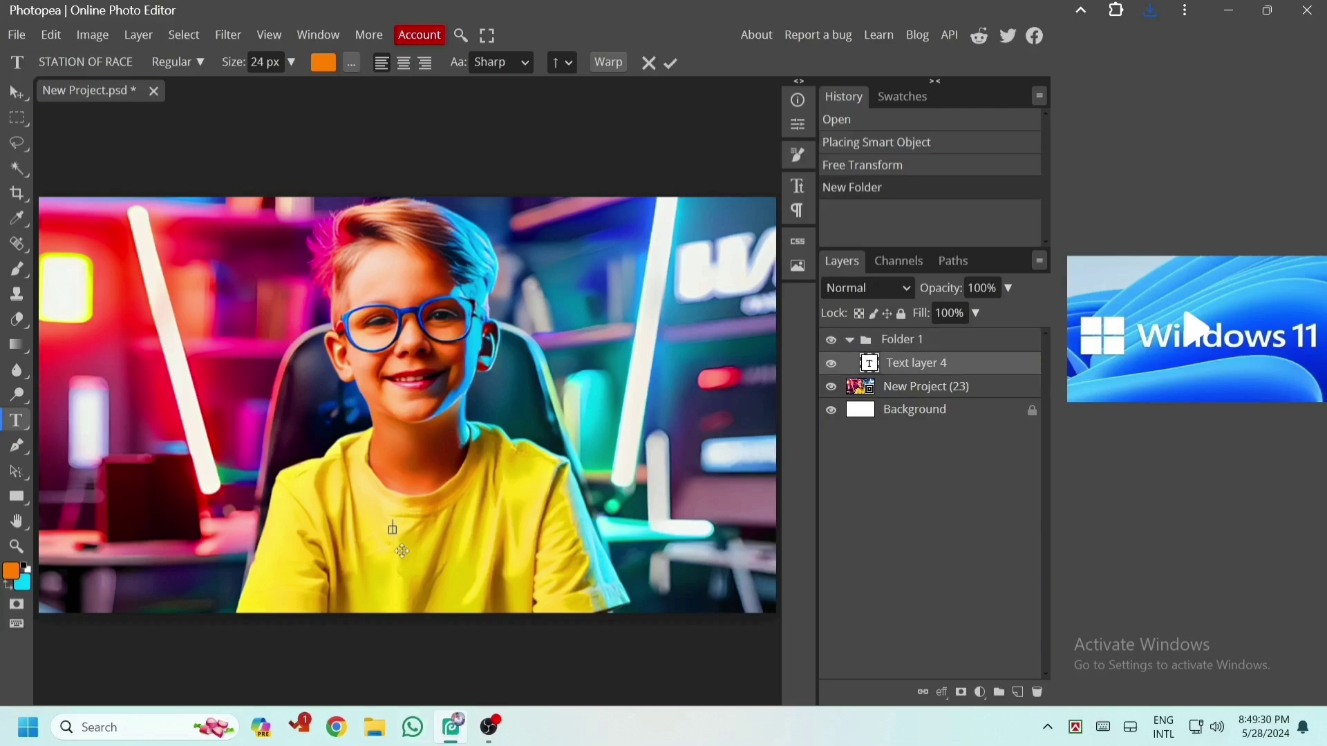
# Step: Enter the text "AI" in ZIX Bold at 85 px, coloured light blue (00b6ff), and commit it
pyautogui.moveTo(234, 63); pyautogui.dragTo(274, 64)
pyautogui.click(321, 63)
pyautogui.click(355, 290)
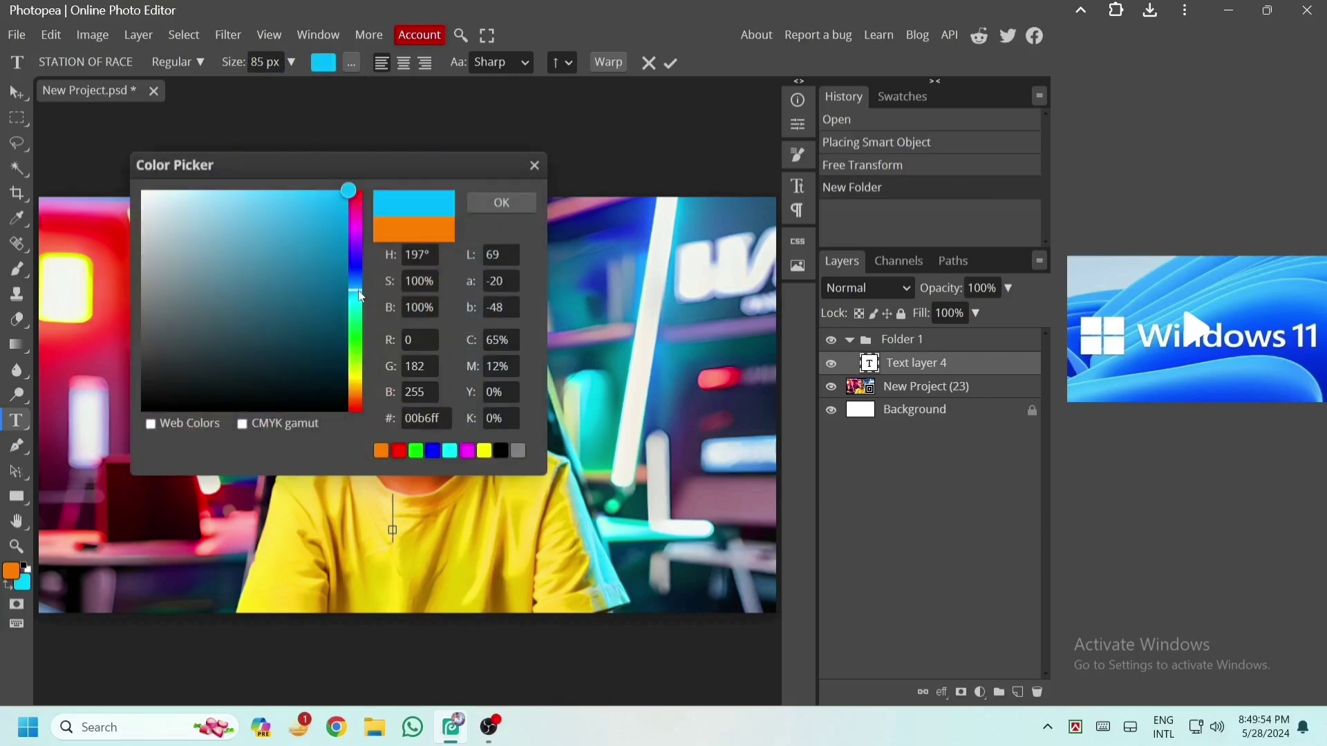
pyautogui.click(517, 219)
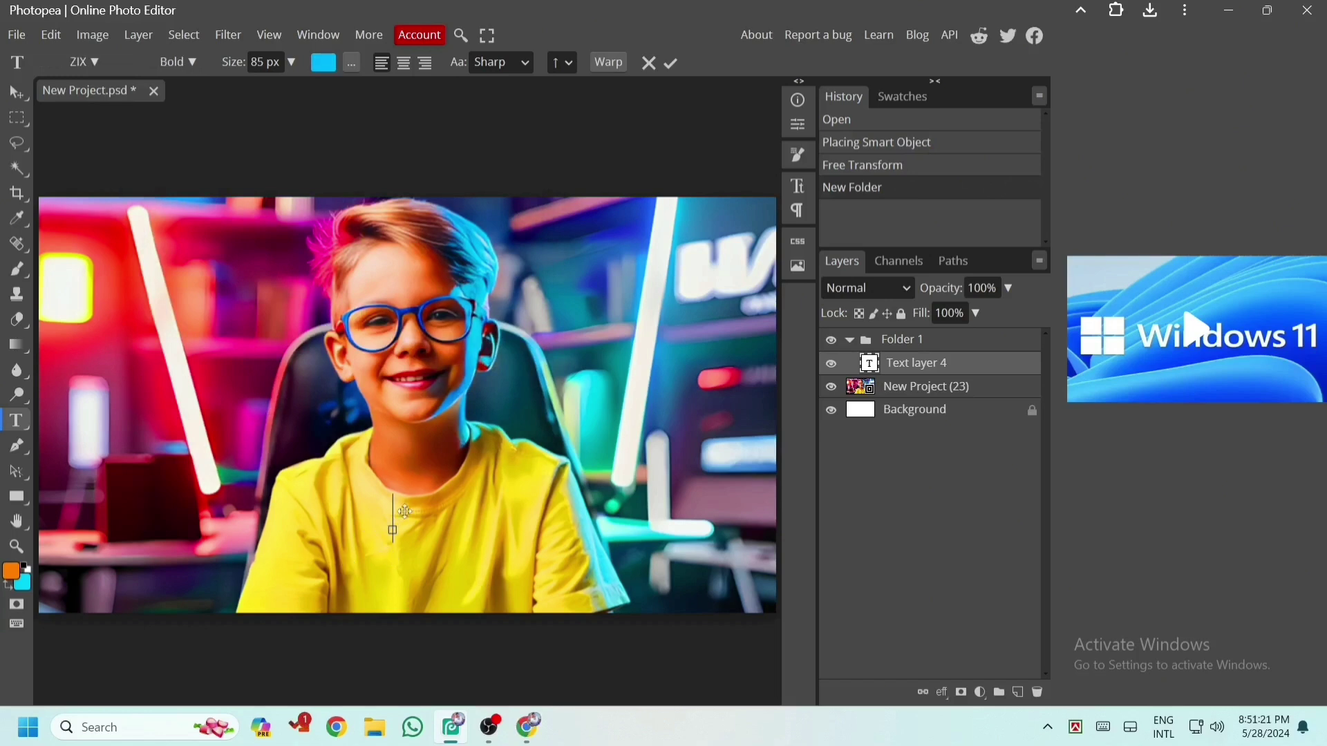
pyautogui.write('AI')
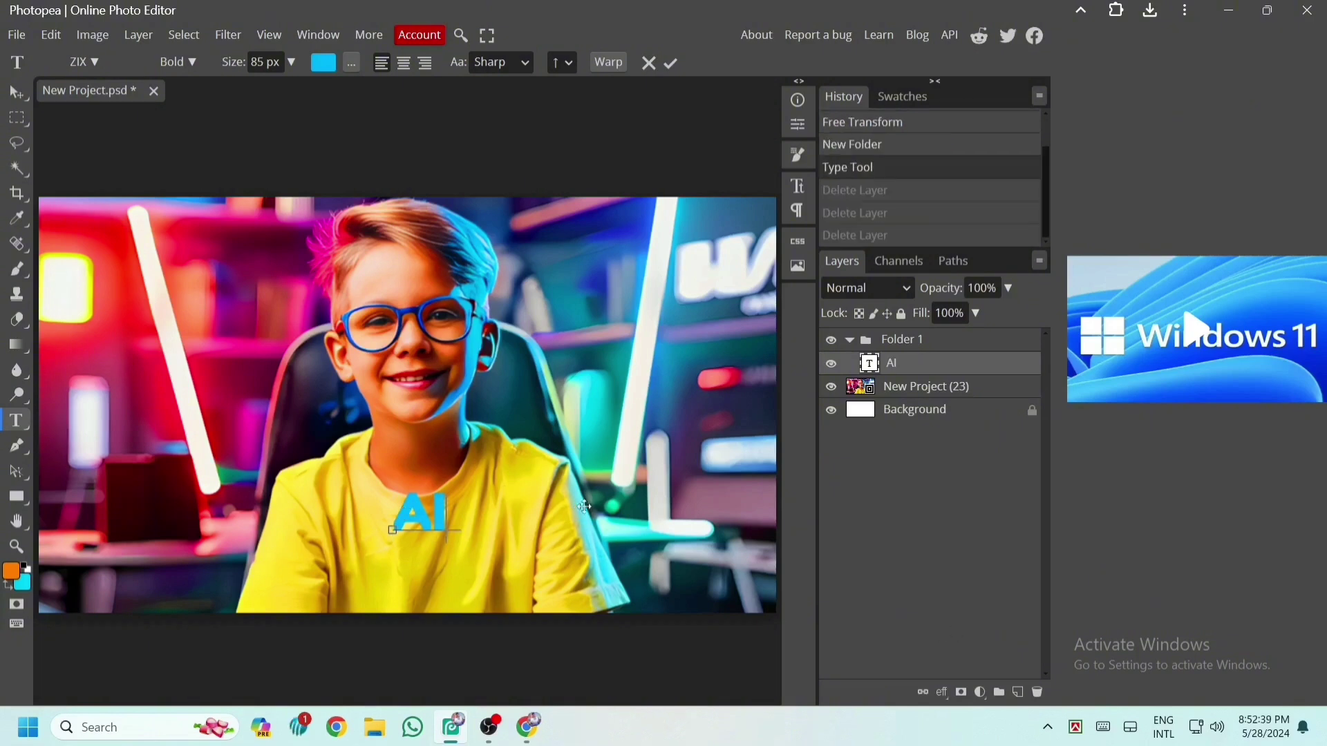
pyautogui.click(926, 374)
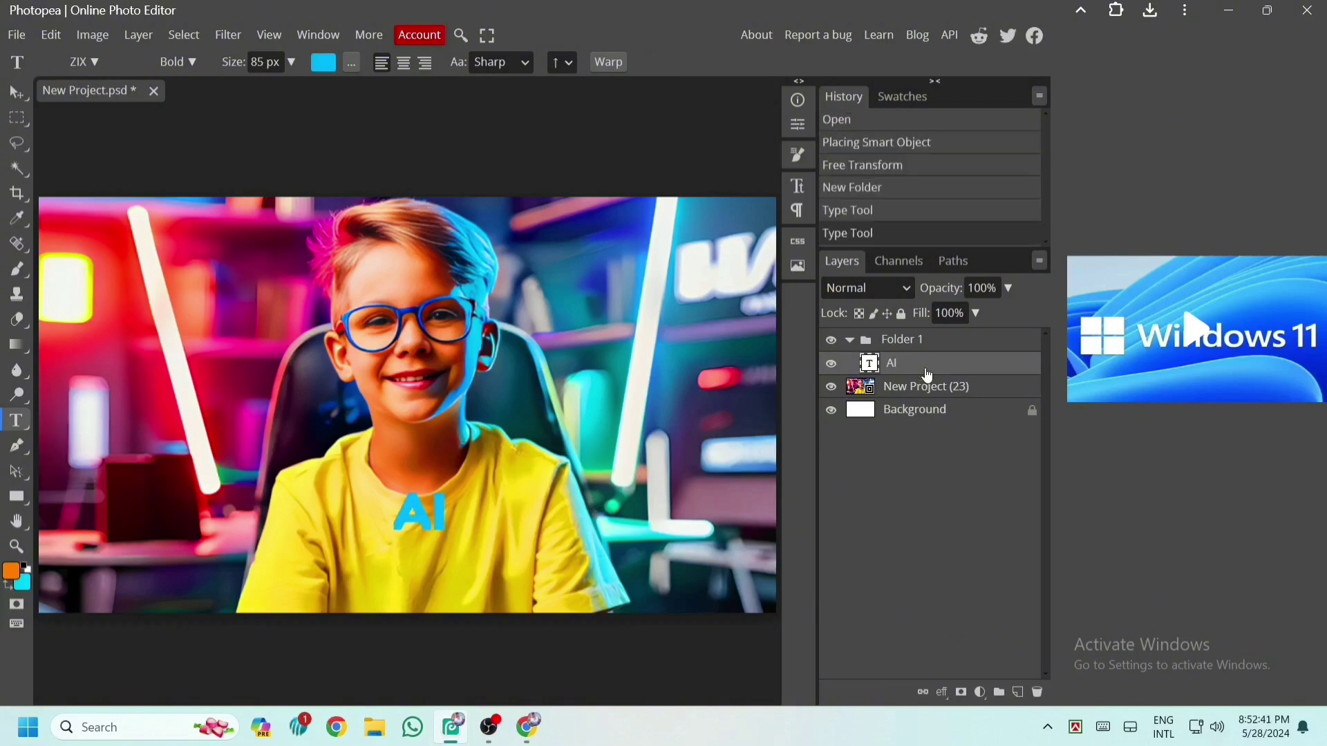
# Step: Start a second text layer beside "AI" on the shirt and set its font to Li Nahida Borno Italic
pyautogui.click(480, 519)
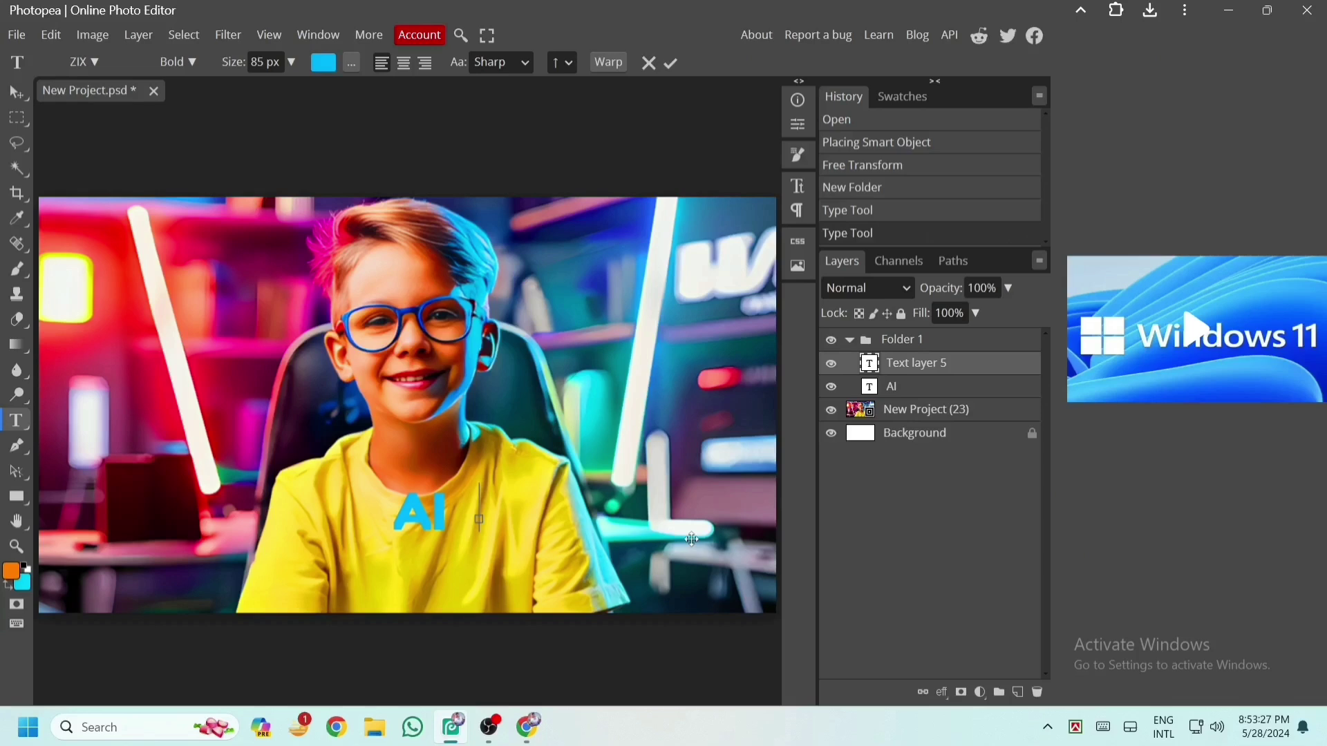
pyautogui.click(794, 187)
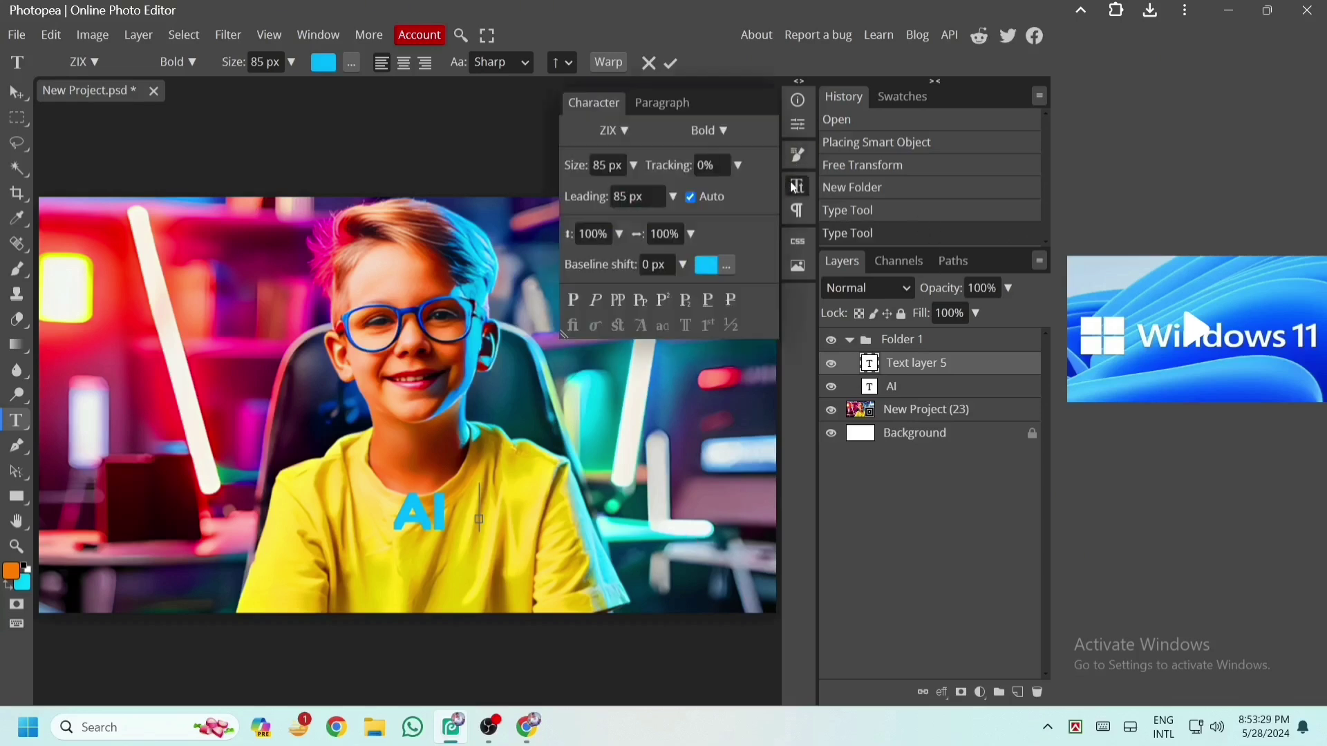
pyautogui.click(613, 130)
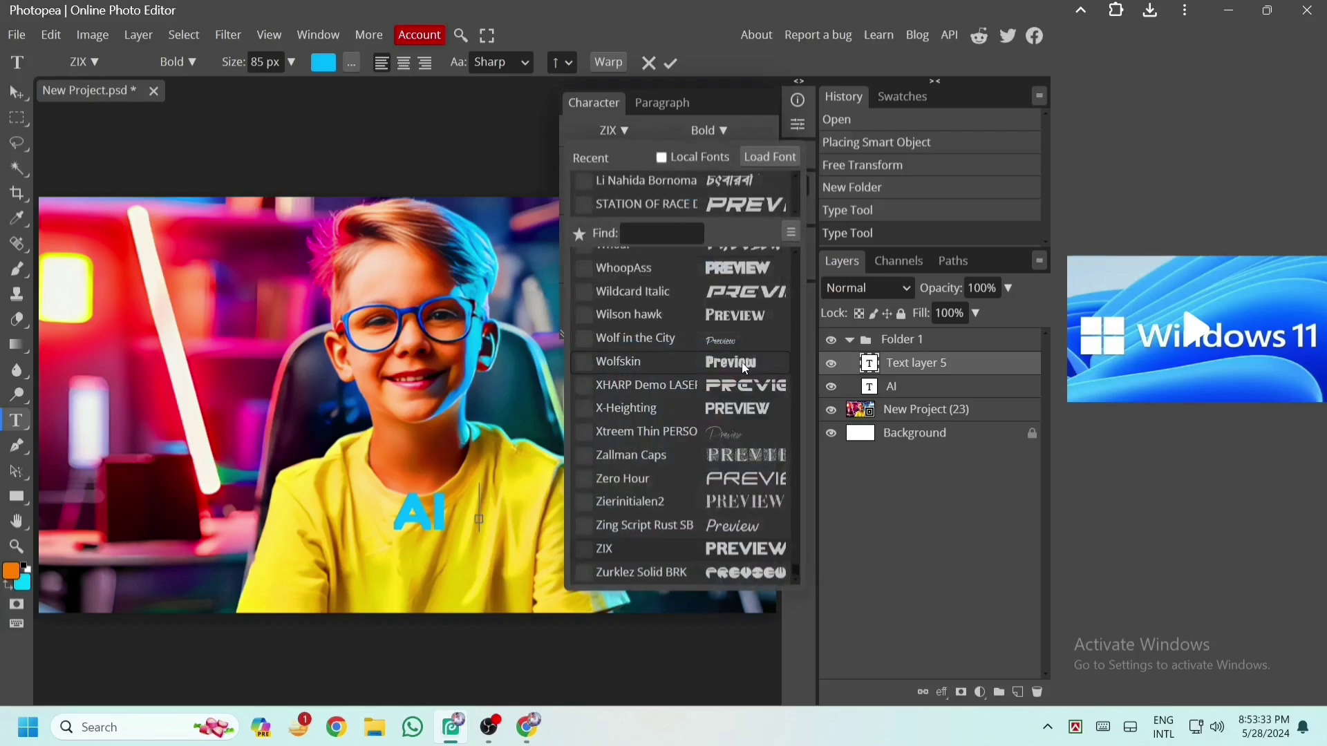
pyautogui.moveTo(795, 562); pyautogui.dragTo(795, 544)
pyautogui.scroll(3, 718, 478)
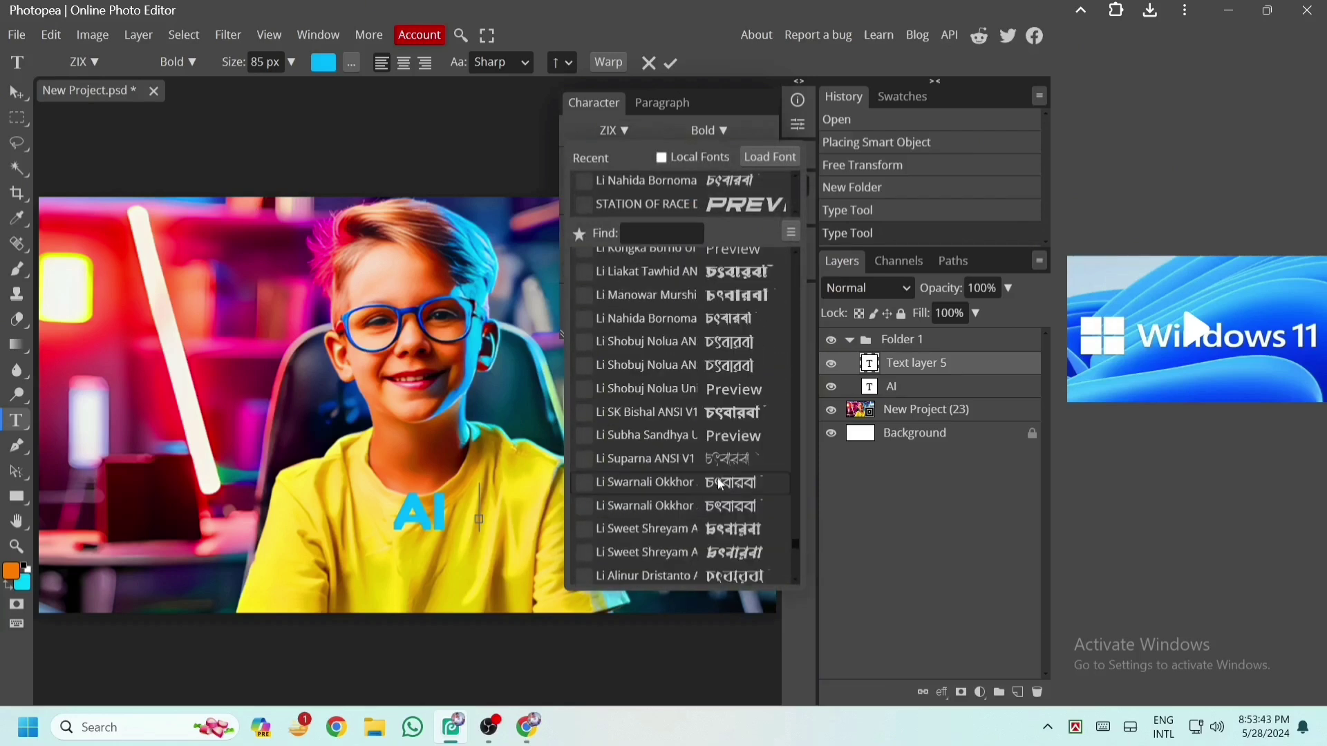
pyautogui.click(680, 319)
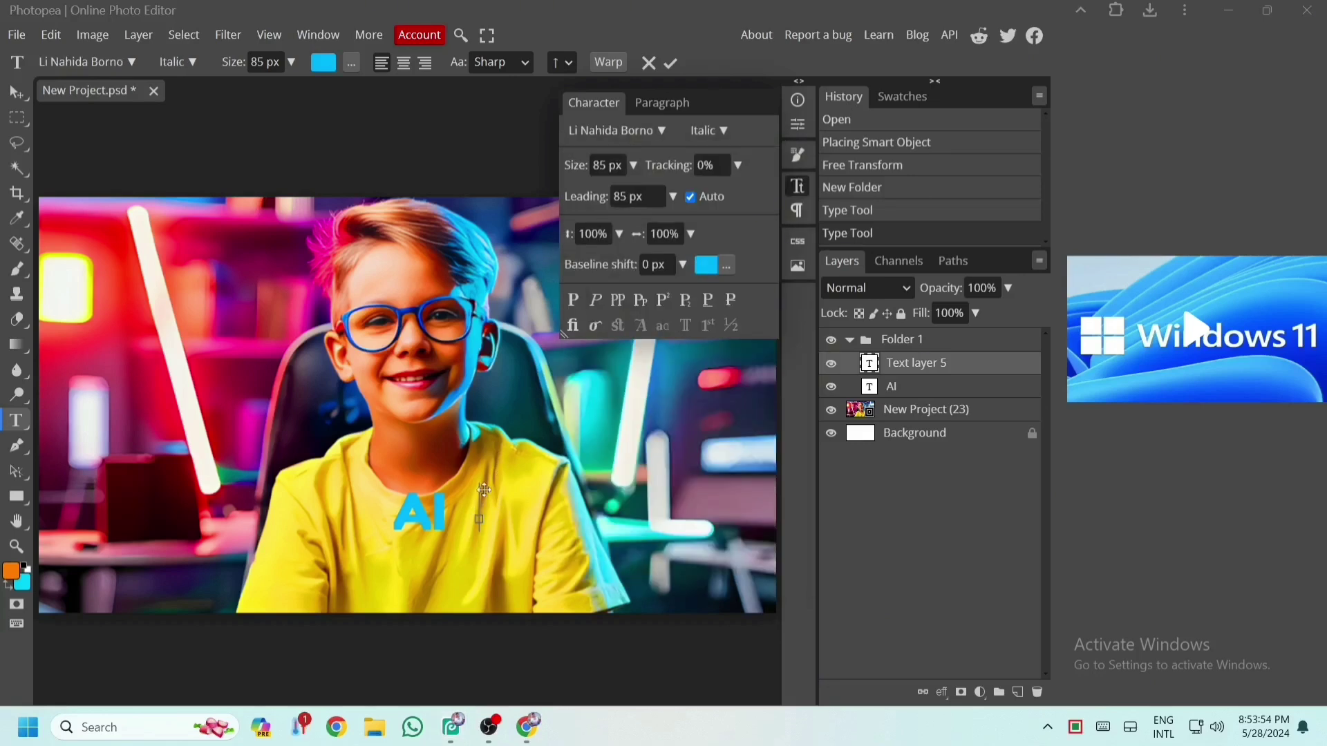
# Step: Enter the Bengali word "দিয়ে" and move it close to the right of "AI"
pyautogui.write('দি')
pyautogui.write('য়')
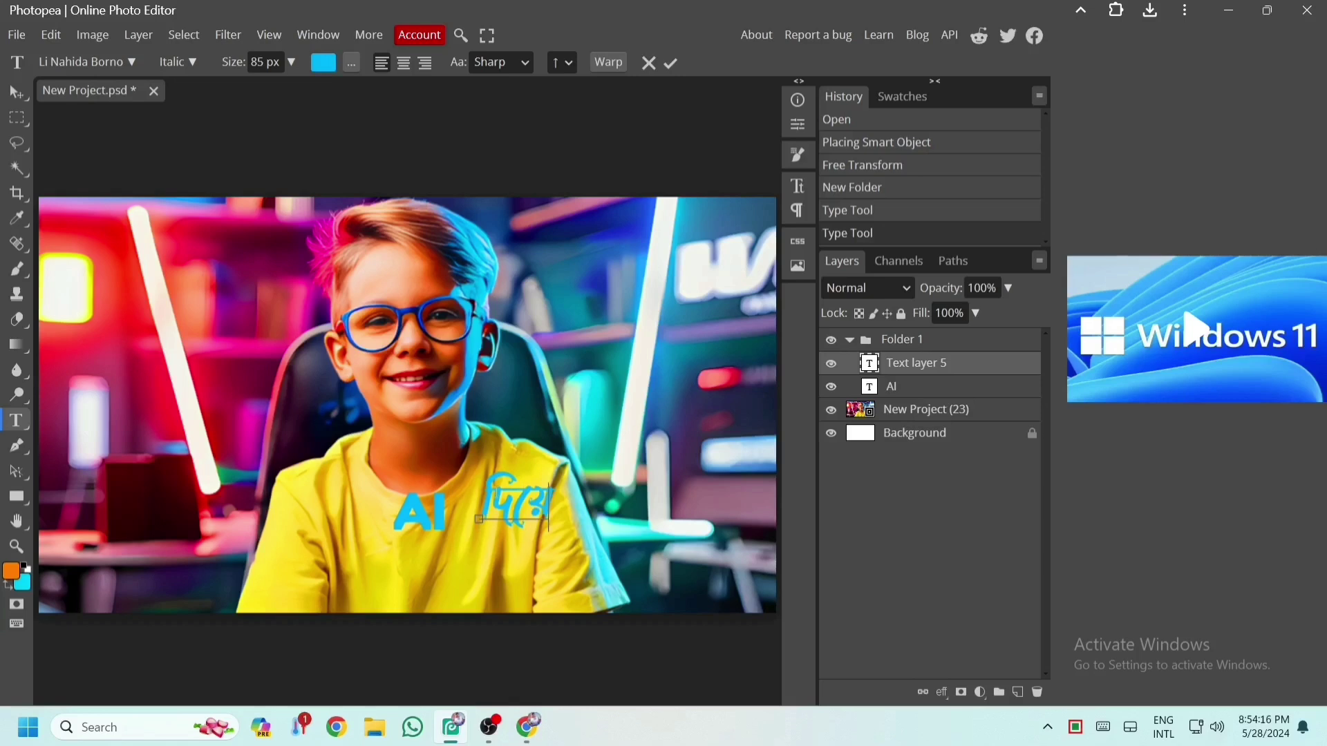
pyautogui.moveTo(592, 526); pyautogui.dragTo(569, 534)
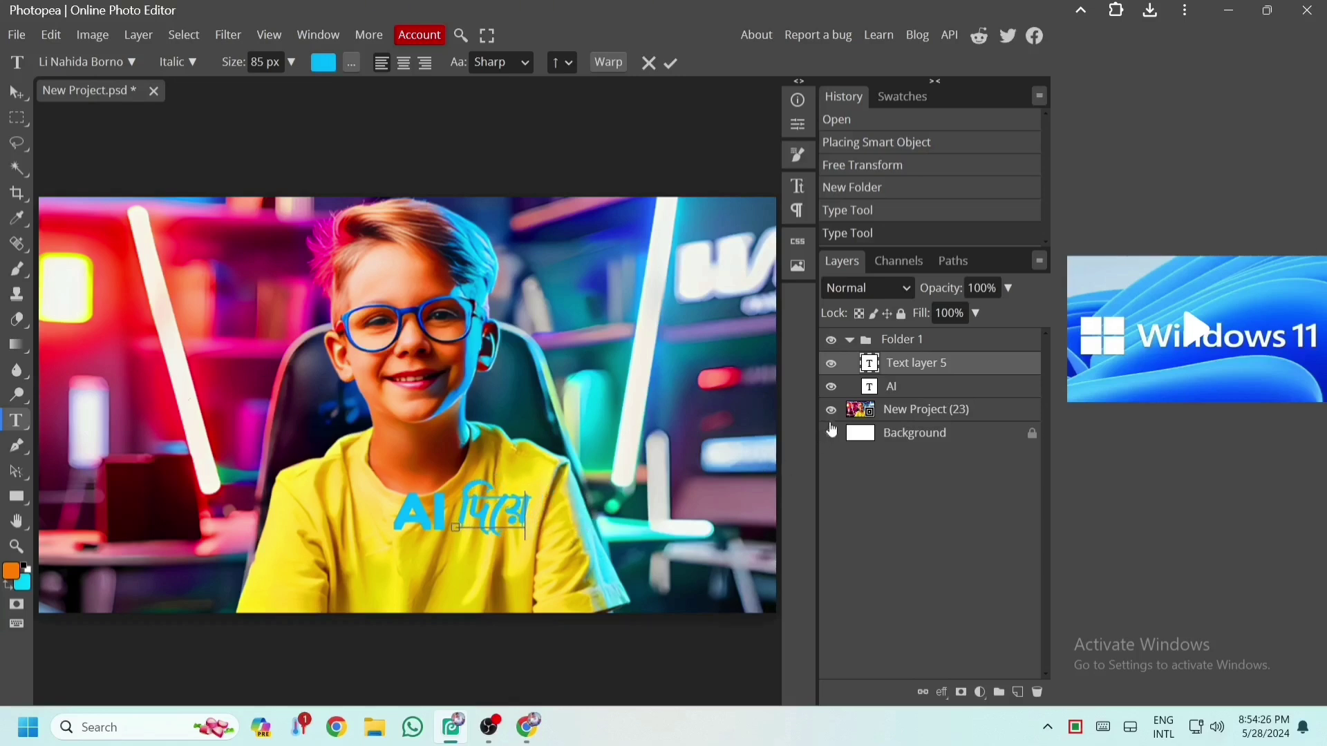
# Step: Enlarge the "AI" text to 119 px and shift it slightly left, clear of the Bengali word
pyautogui.click(922, 387)
pyautogui.click(392, 528)
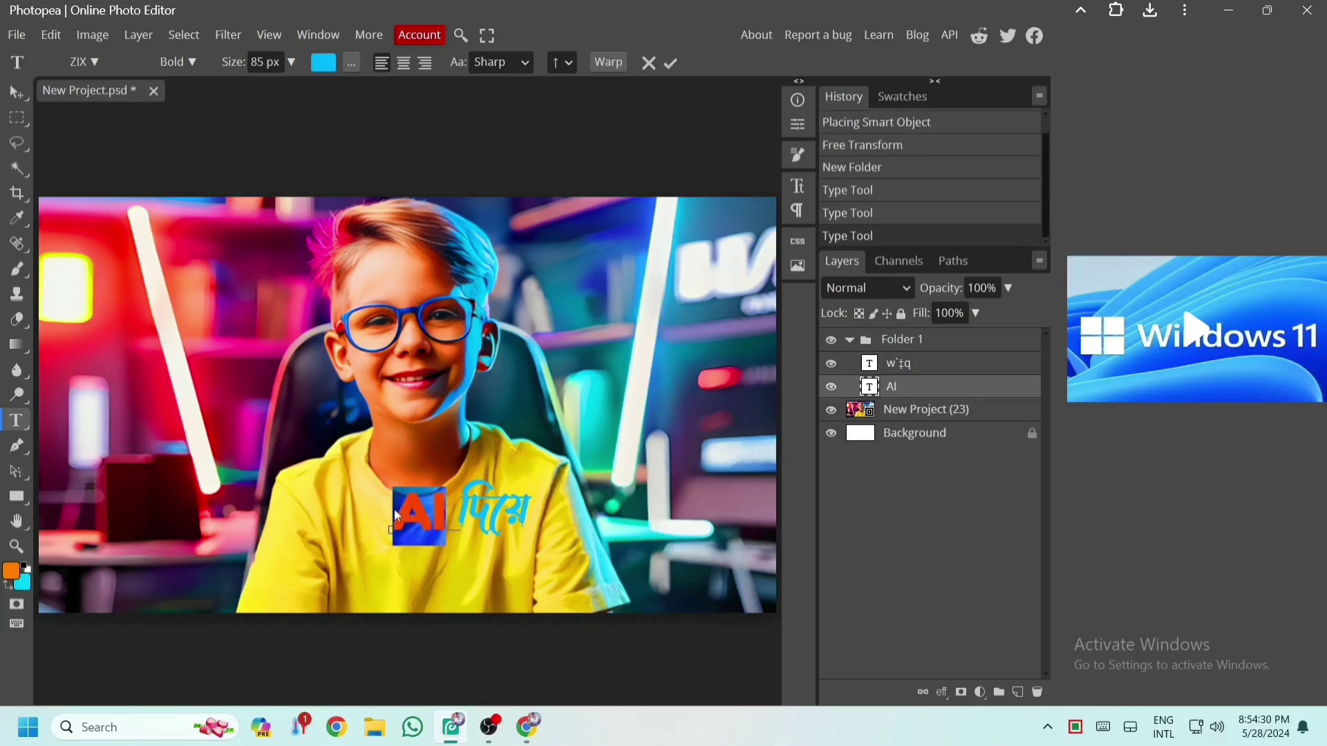
pyautogui.moveTo(235, 61); pyautogui.dragTo(259, 62)
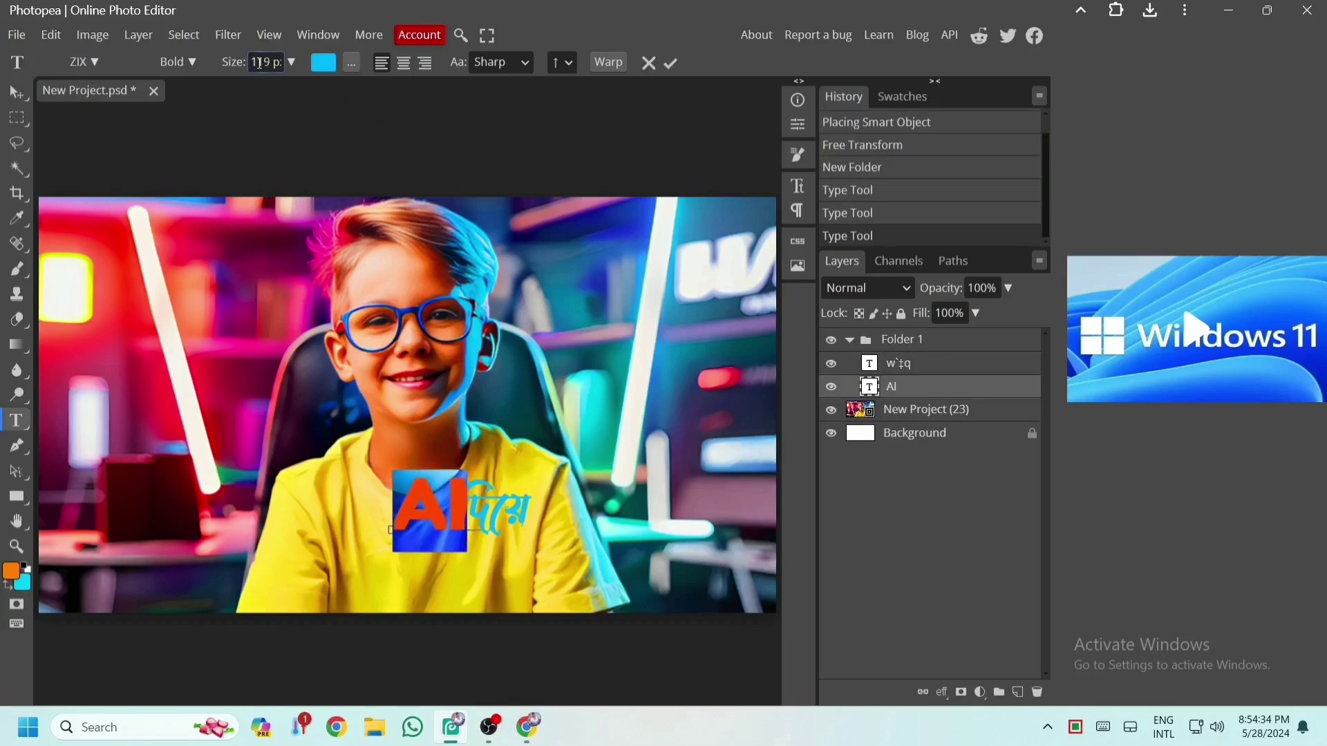
pyautogui.moveTo(515, 530); pyautogui.dragTo(499, 528)
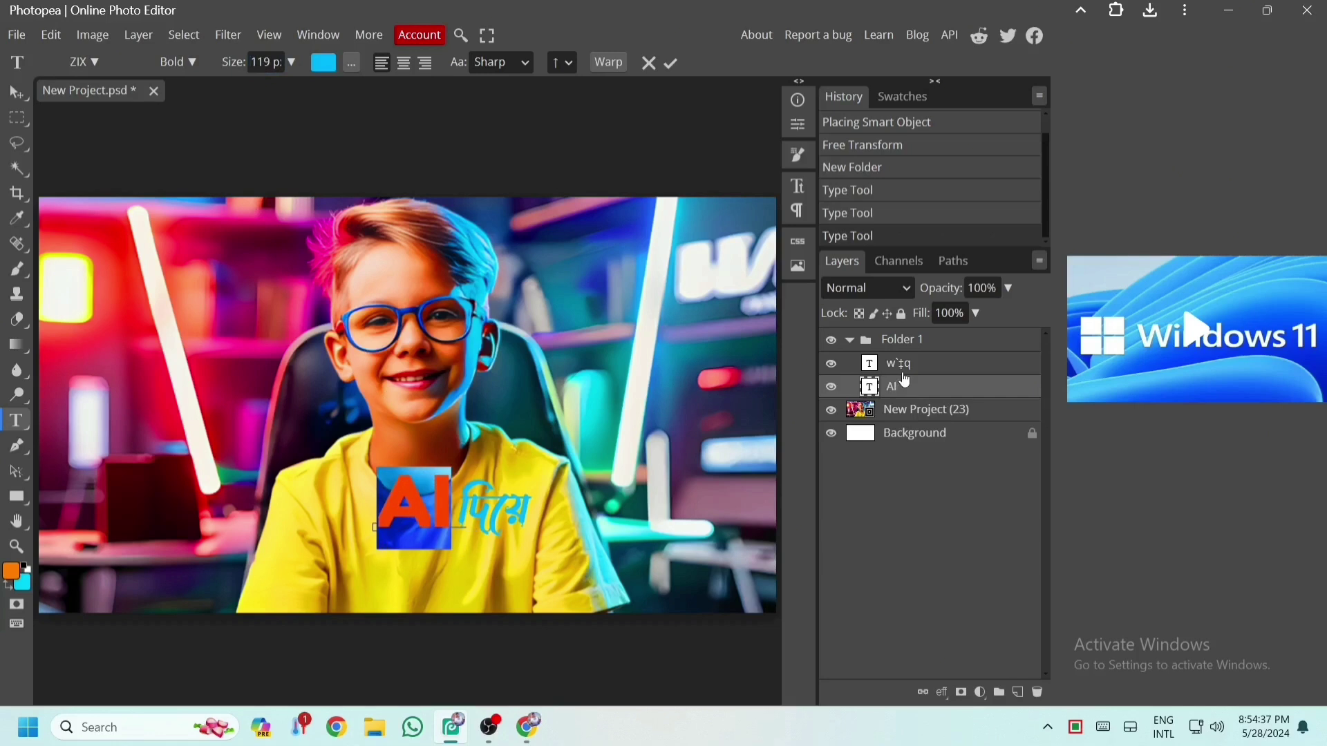
# Step: Set the size of the Bengali text "দিয়ে" to 89 px
pyautogui.click(978, 368)
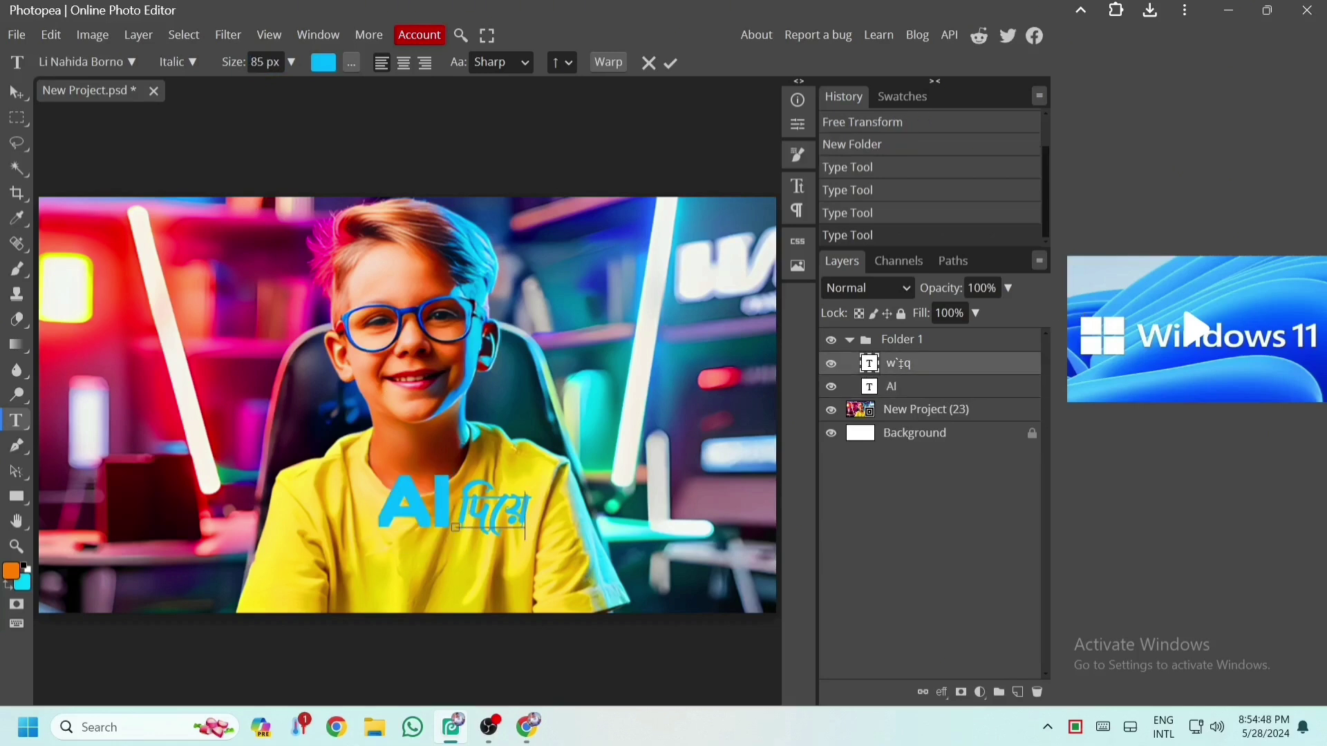
pyautogui.hotkey('ctrl', 'a')
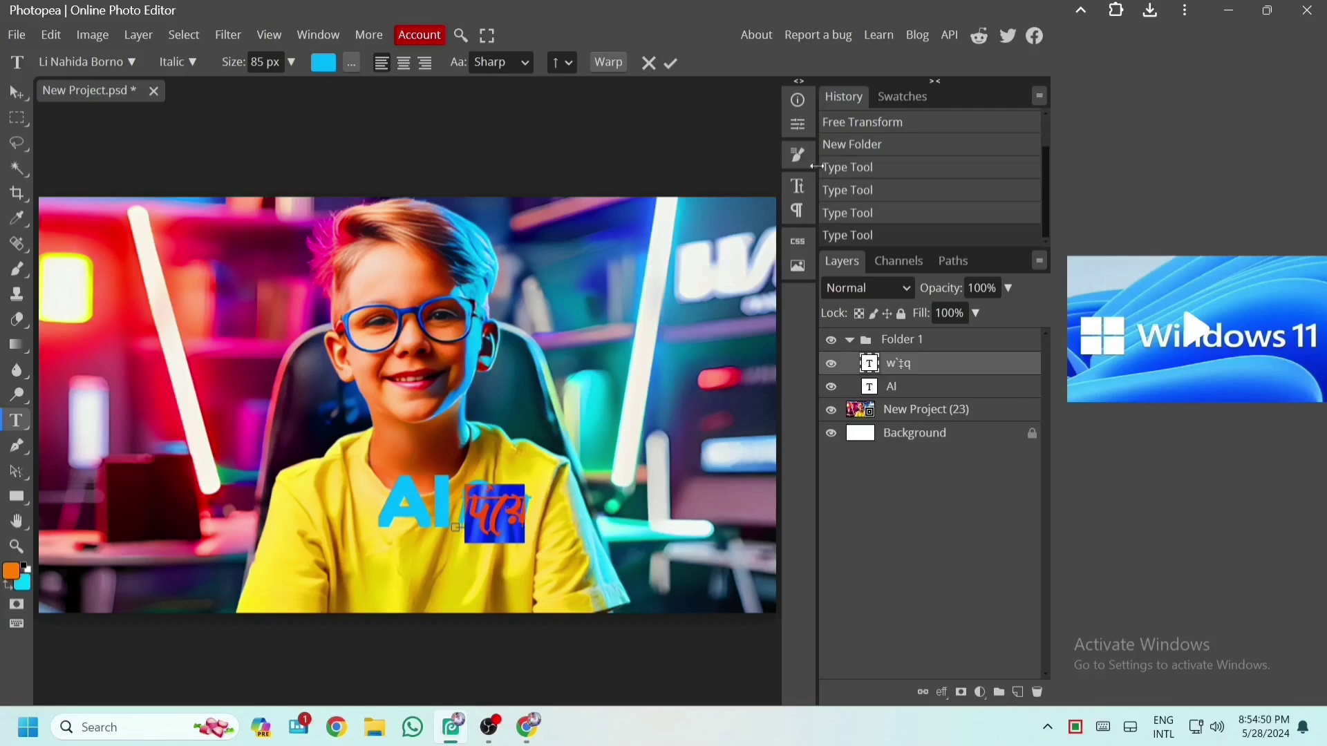
pyautogui.click(798, 188)
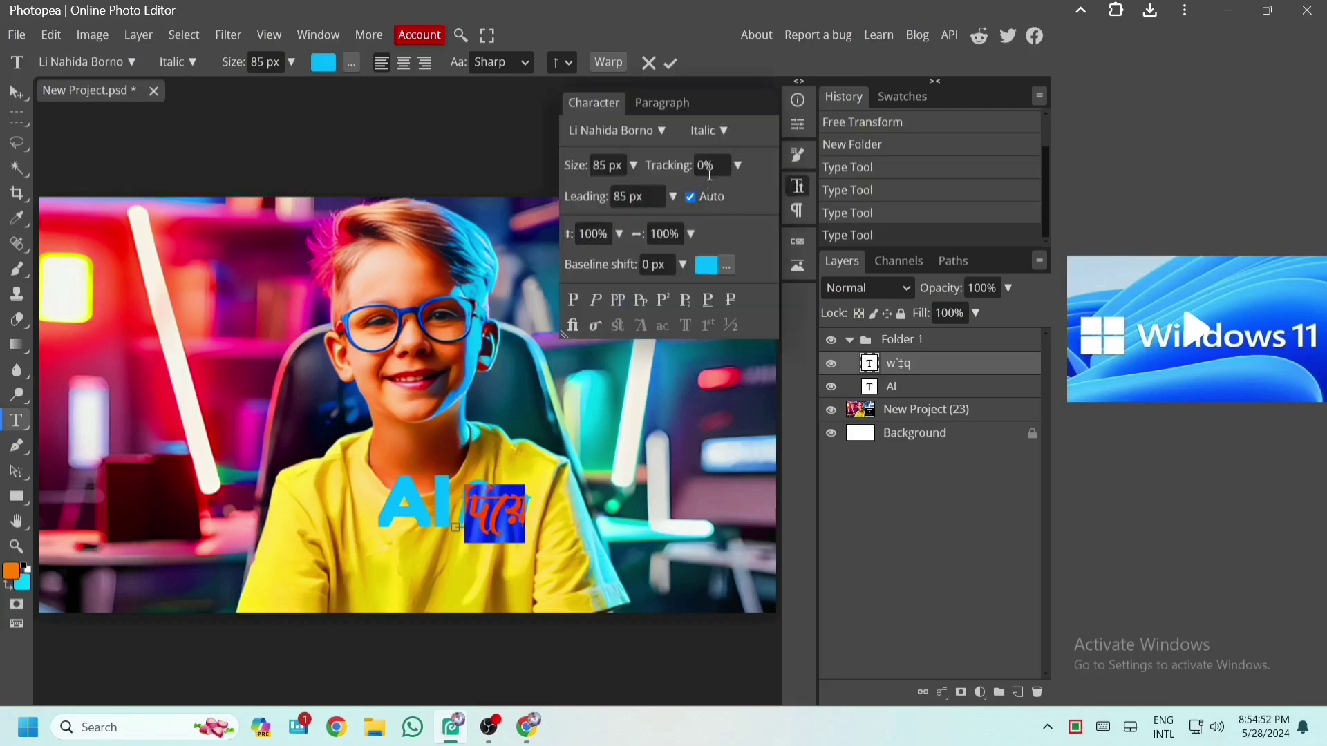
pyautogui.scroll(9, 711, 169)
pyautogui.click(798, 185)
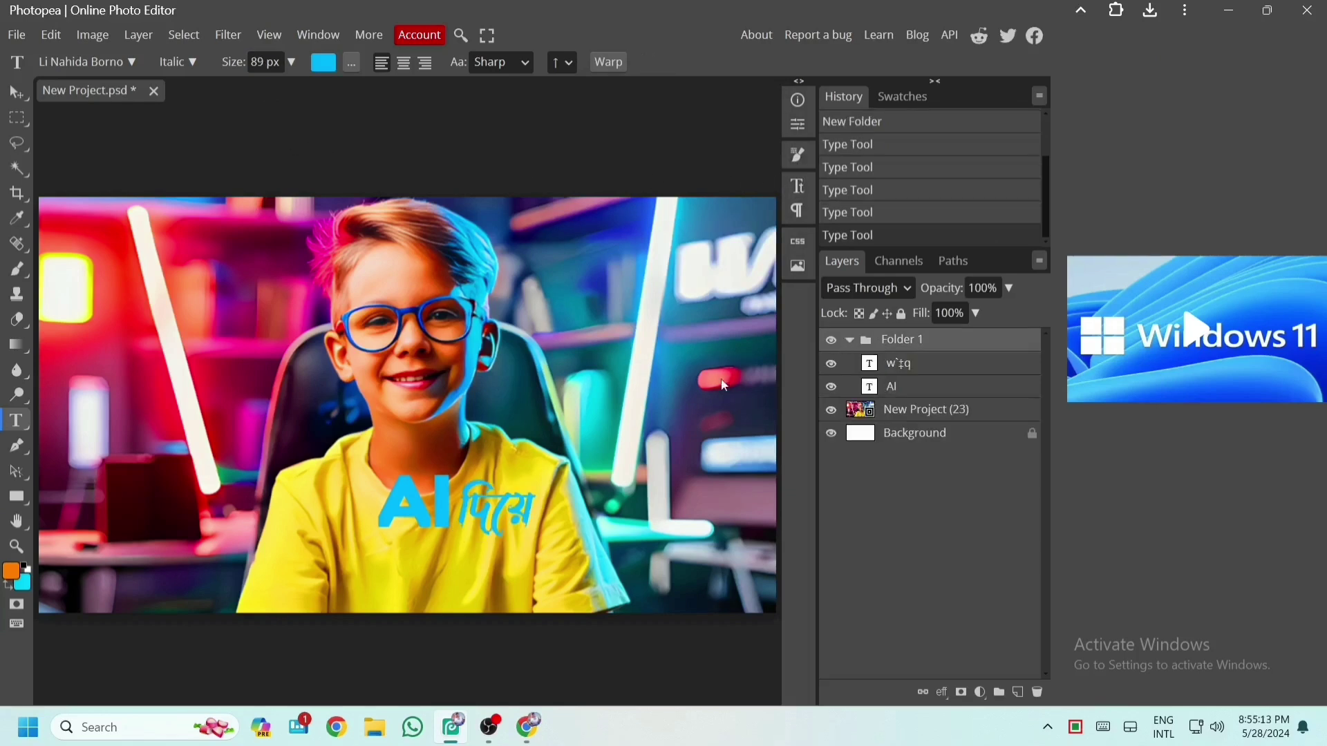
# Step: Collapse Folder 1 and use Free Transform to scale it to 172.9%, placing it left of the boy's head at about X 244, Y 165 px
pyautogui.click(850, 340)
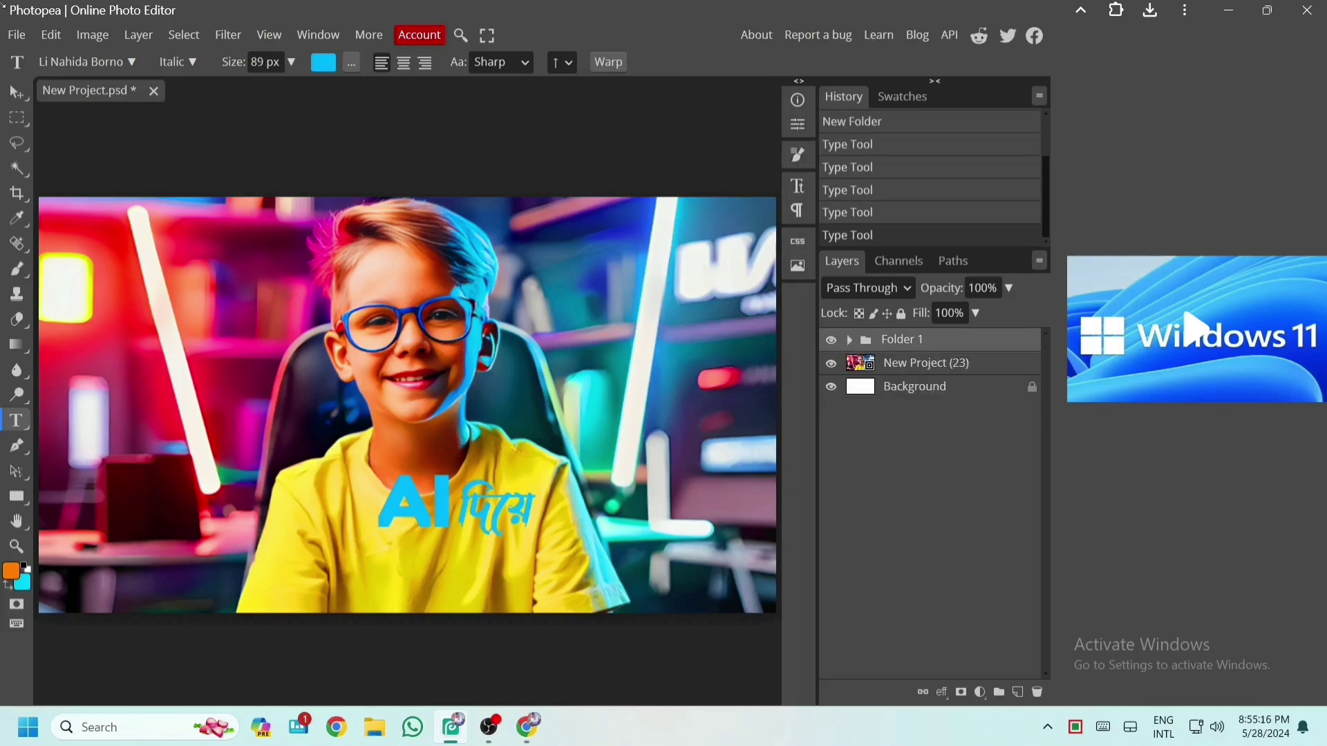
pyautogui.click(46, 36)
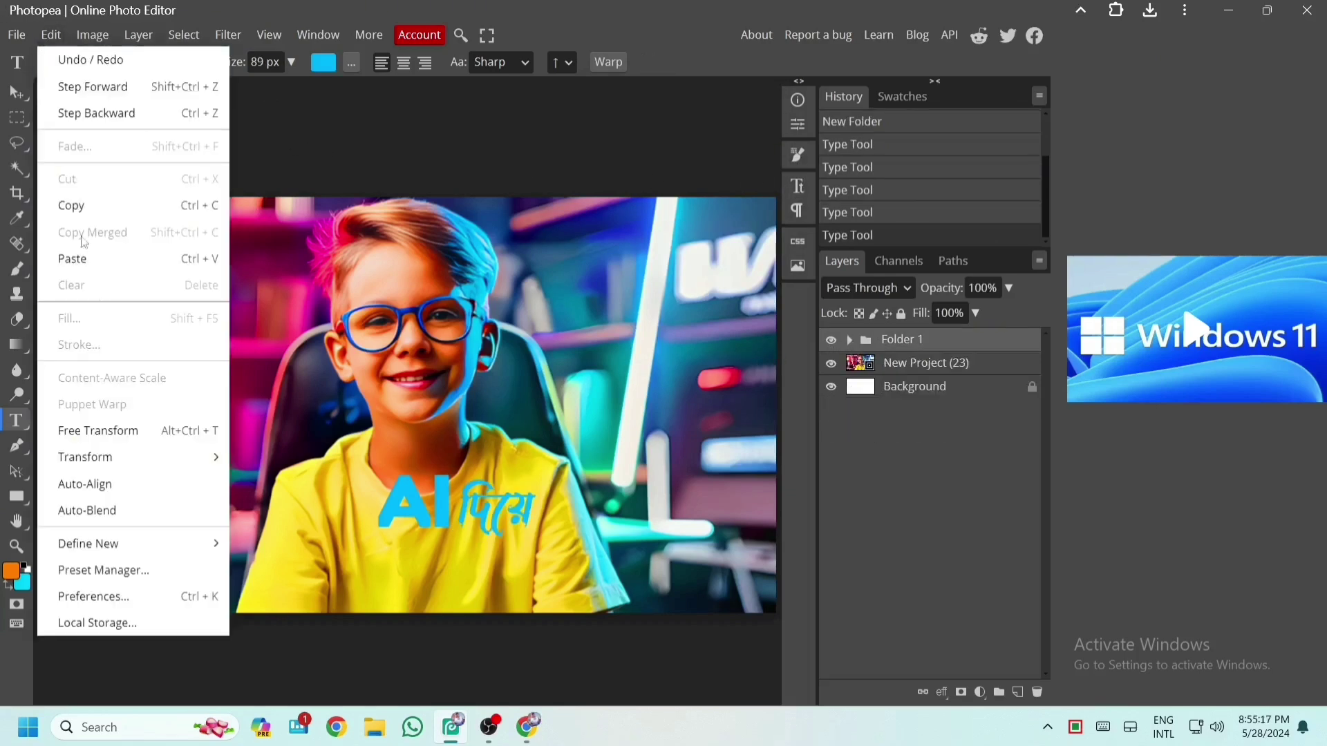
pyautogui.click(138, 434)
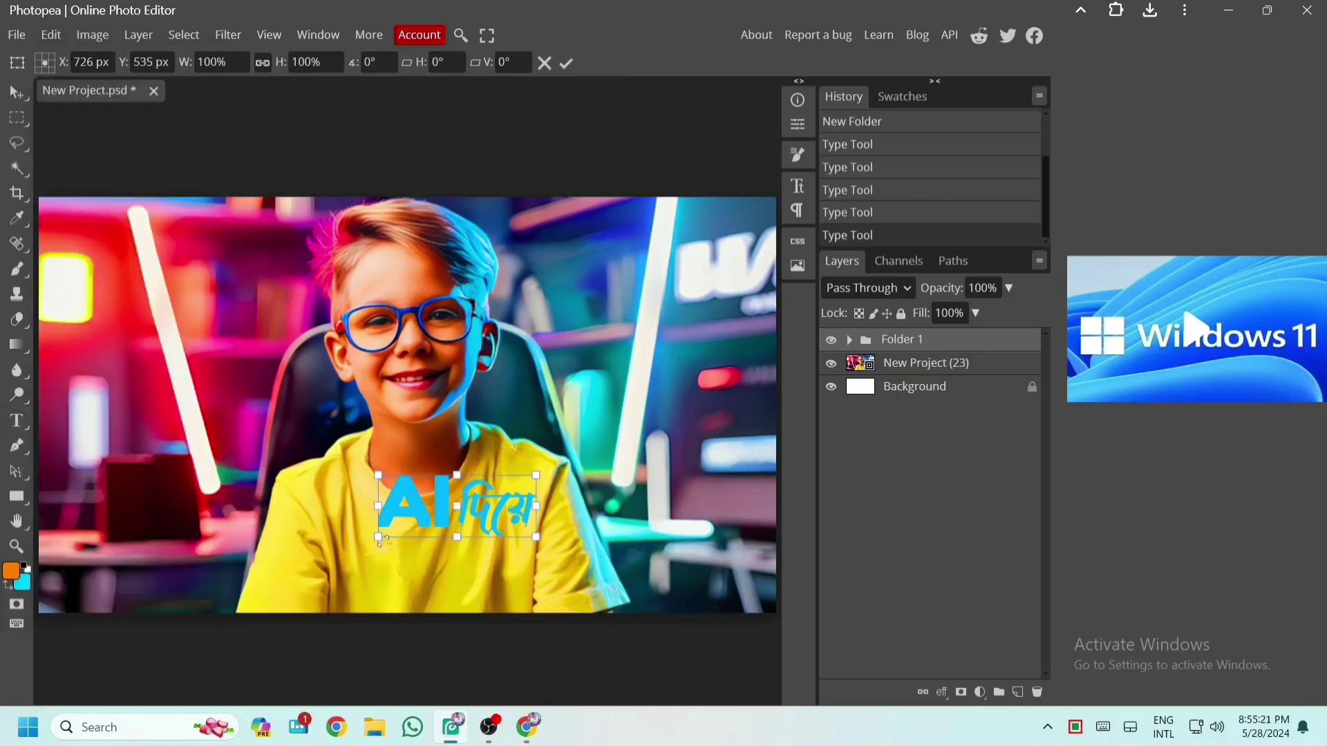
pyautogui.moveTo(428, 546); pyautogui.dragTo(223, 301)
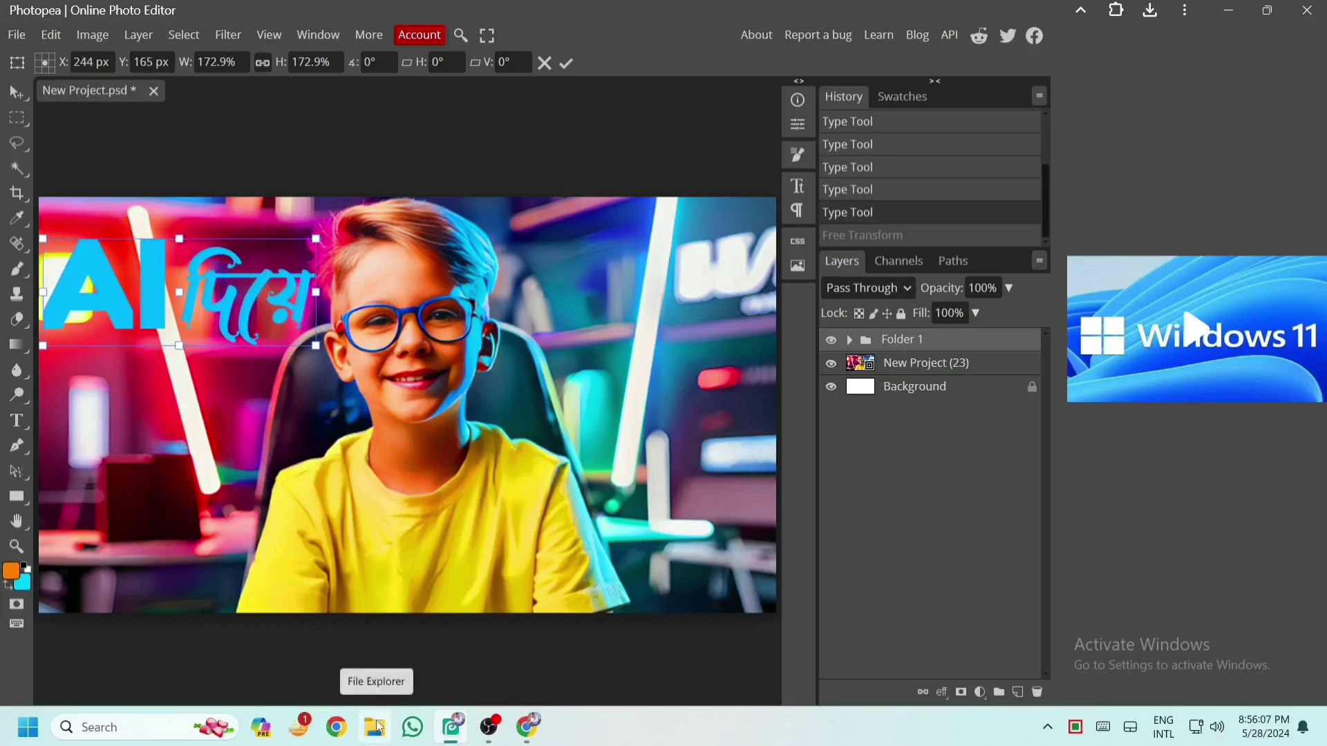
pyautogui.press('Return')
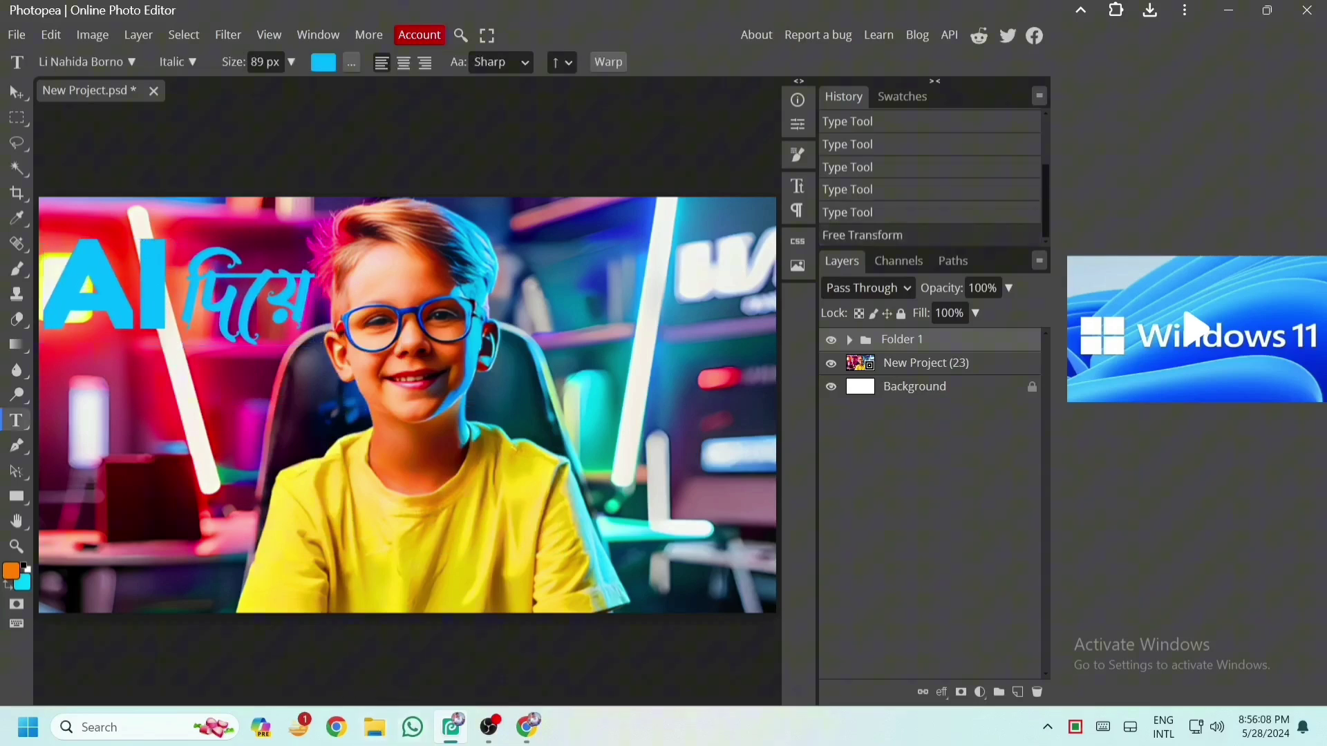
# Step: Open the layer style of Folder 1 and add a black 3 px outside stroke
pyautogui.click(944, 692)
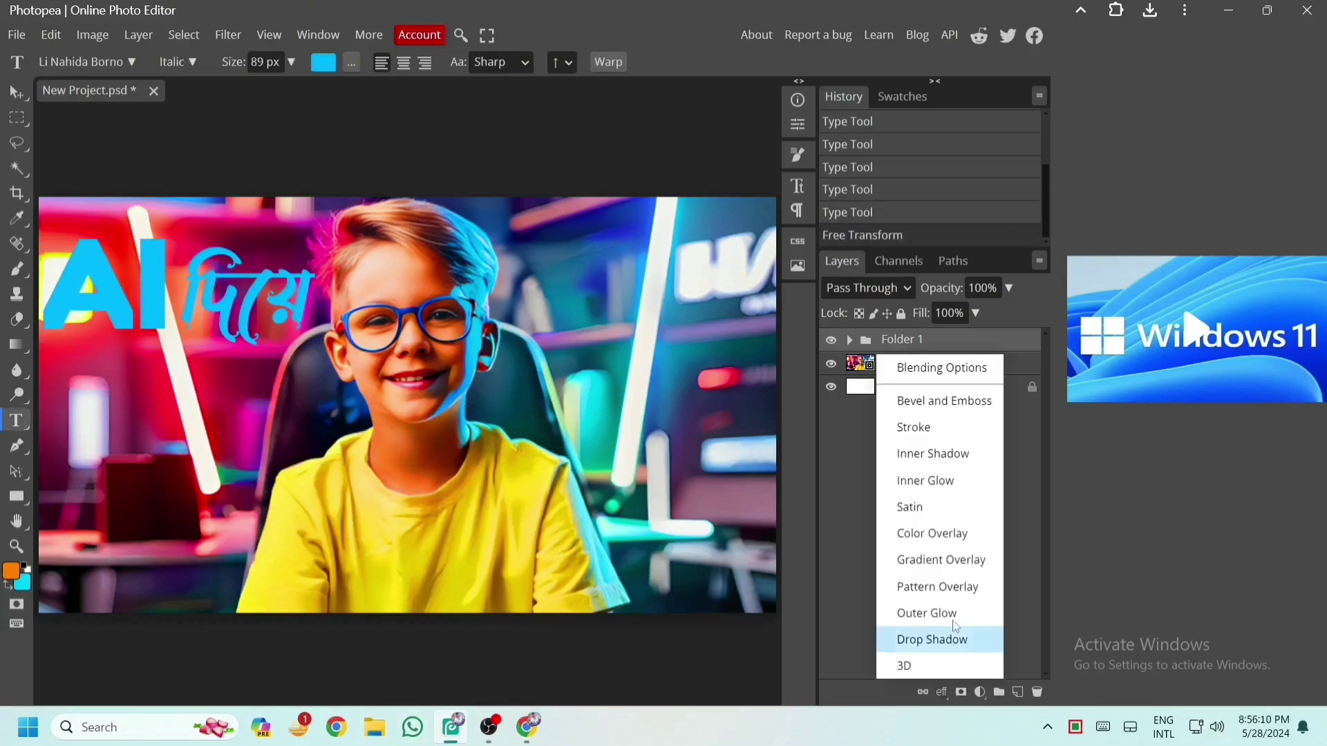
pyautogui.click(935, 370)
pyautogui.moveTo(408, 167); pyautogui.dragTo(742, 168)
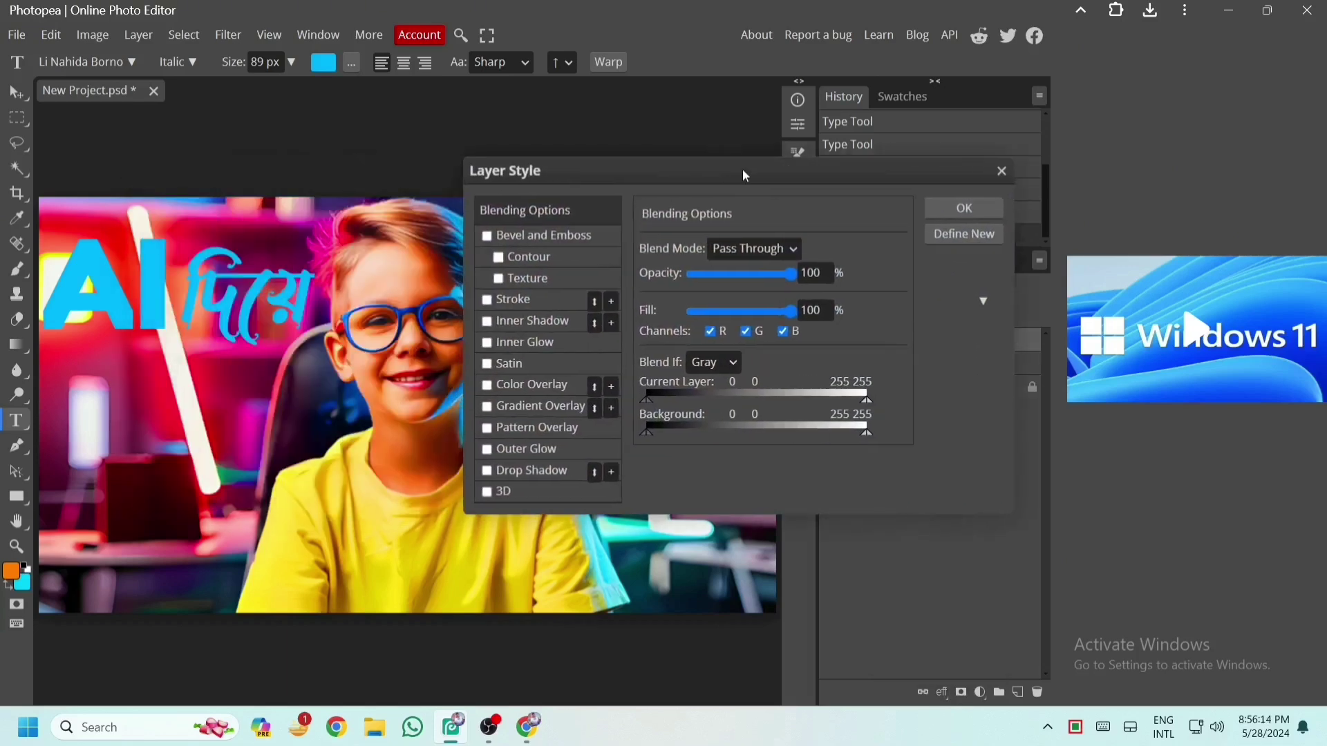
pyautogui.click(513, 299)
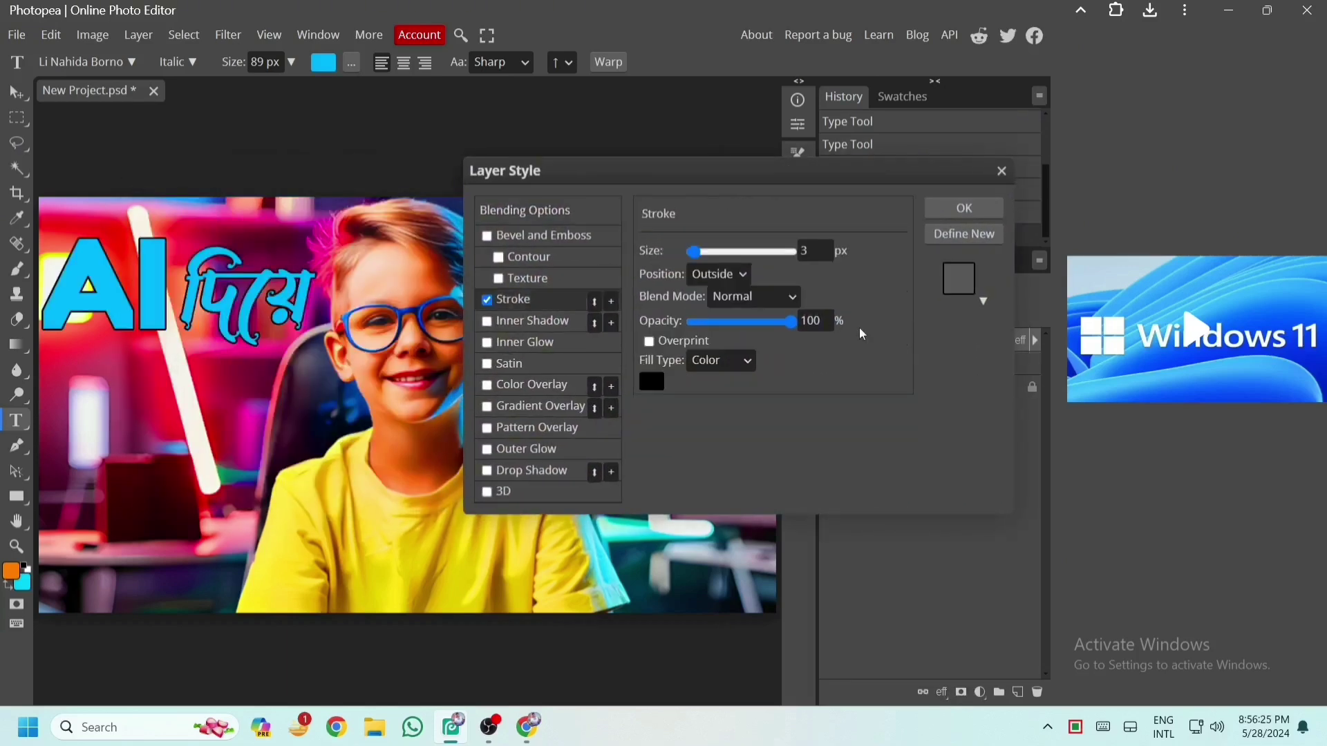
# Step: Add a drop shadow to Folder 1 with Normal blend mode and white colour
pyautogui.click(487, 472)
pyautogui.click(519, 473)
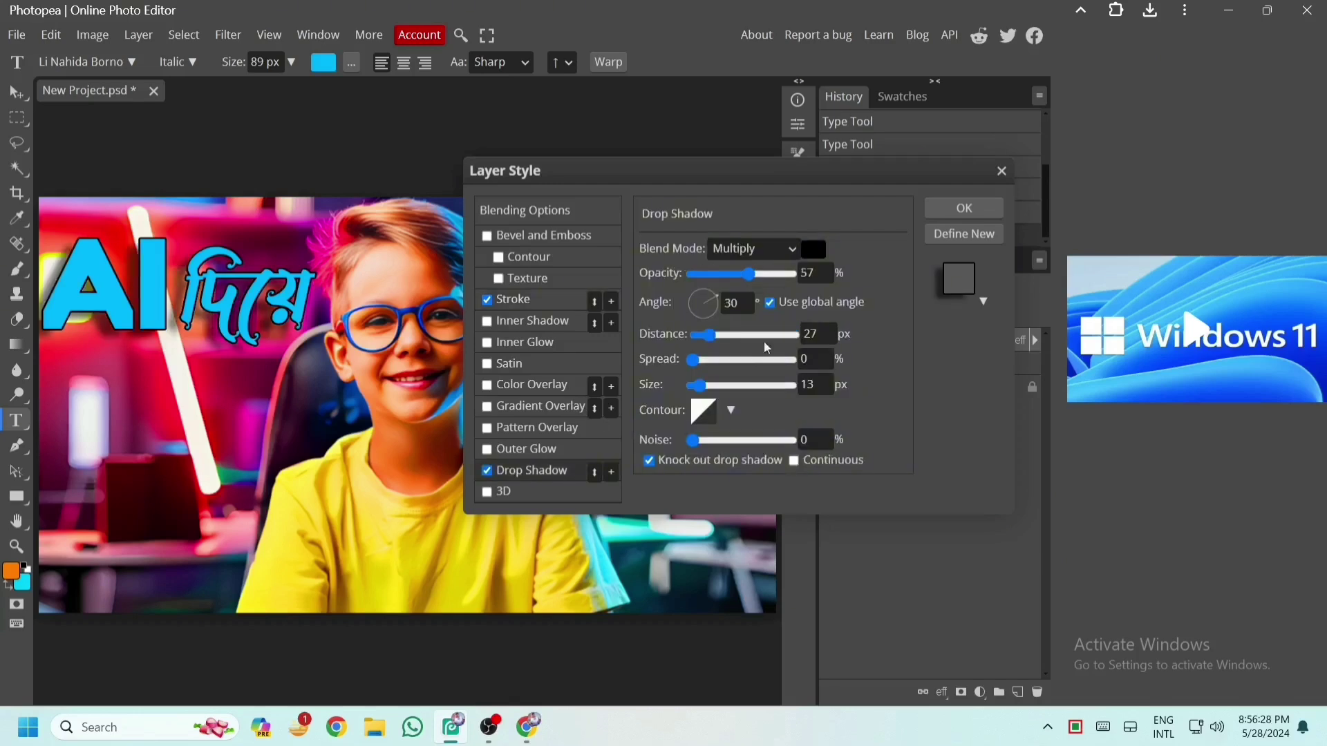
pyautogui.click(775, 250)
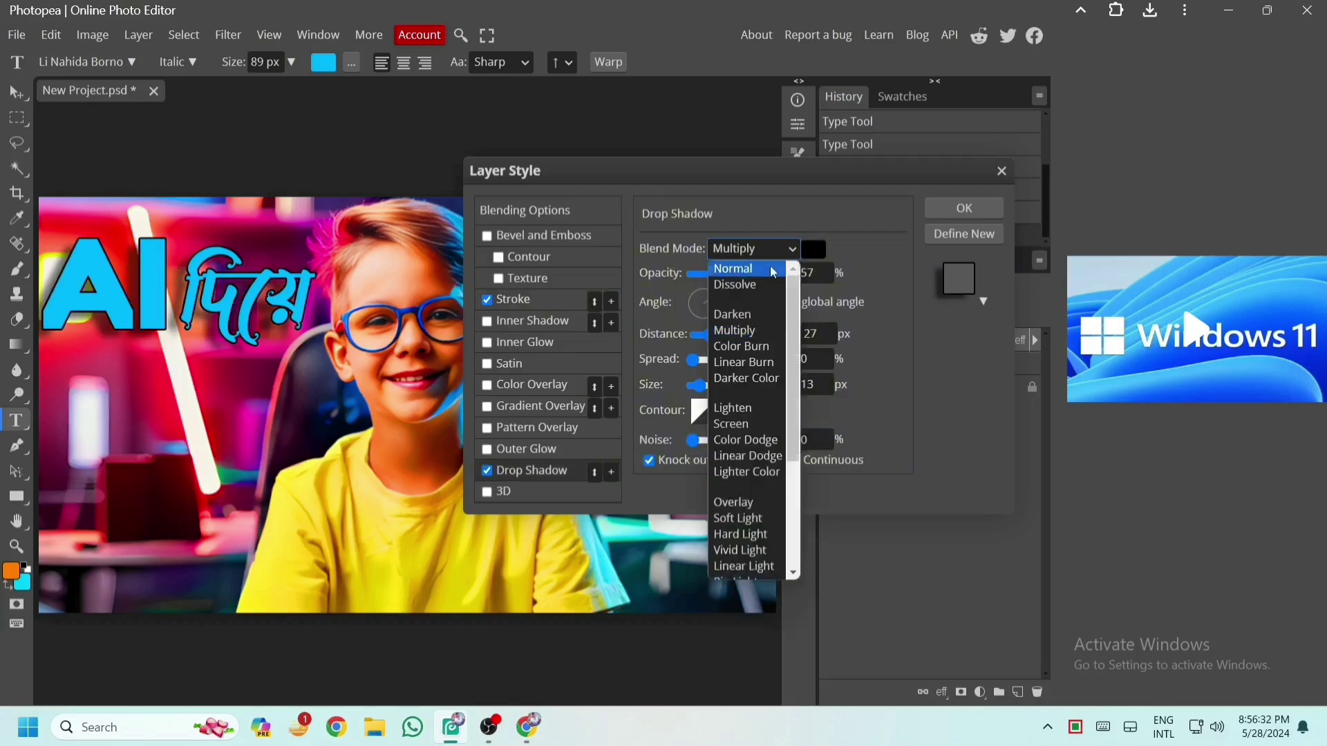
pyautogui.click(753, 263)
pyautogui.click(813, 249)
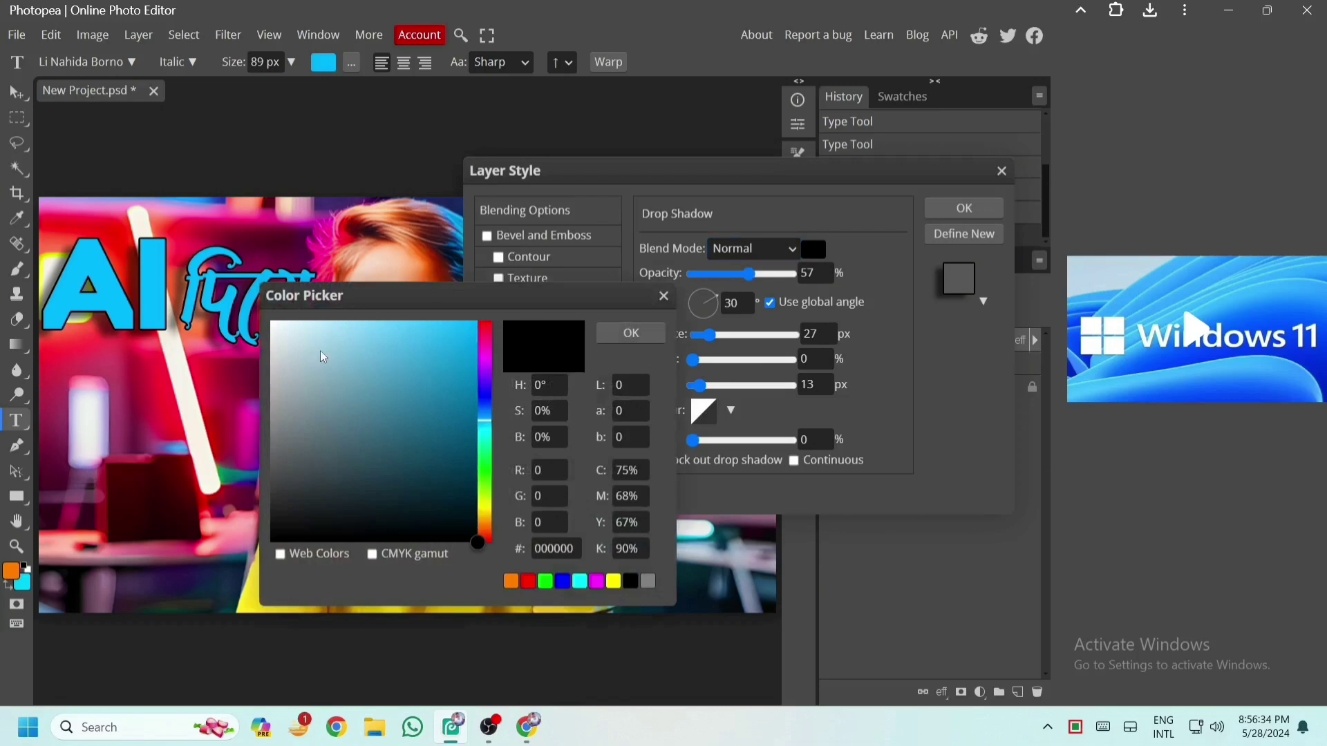
pyautogui.click(271, 321)
pyautogui.click(662, 334)
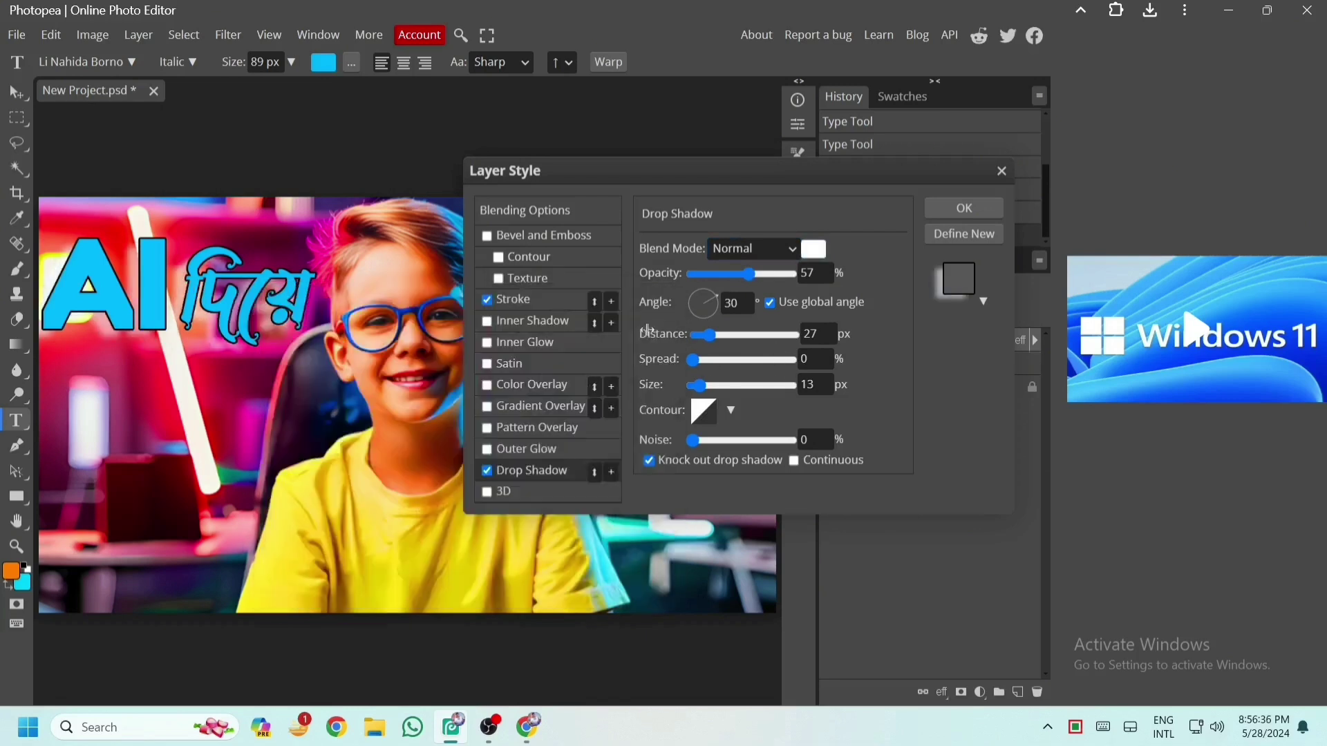
# Step: Turn off the shadow's global angle and set opacity 92%, angle -51°, distance 3 px, spread 66% and size 6 px
pyautogui.click(769, 303)
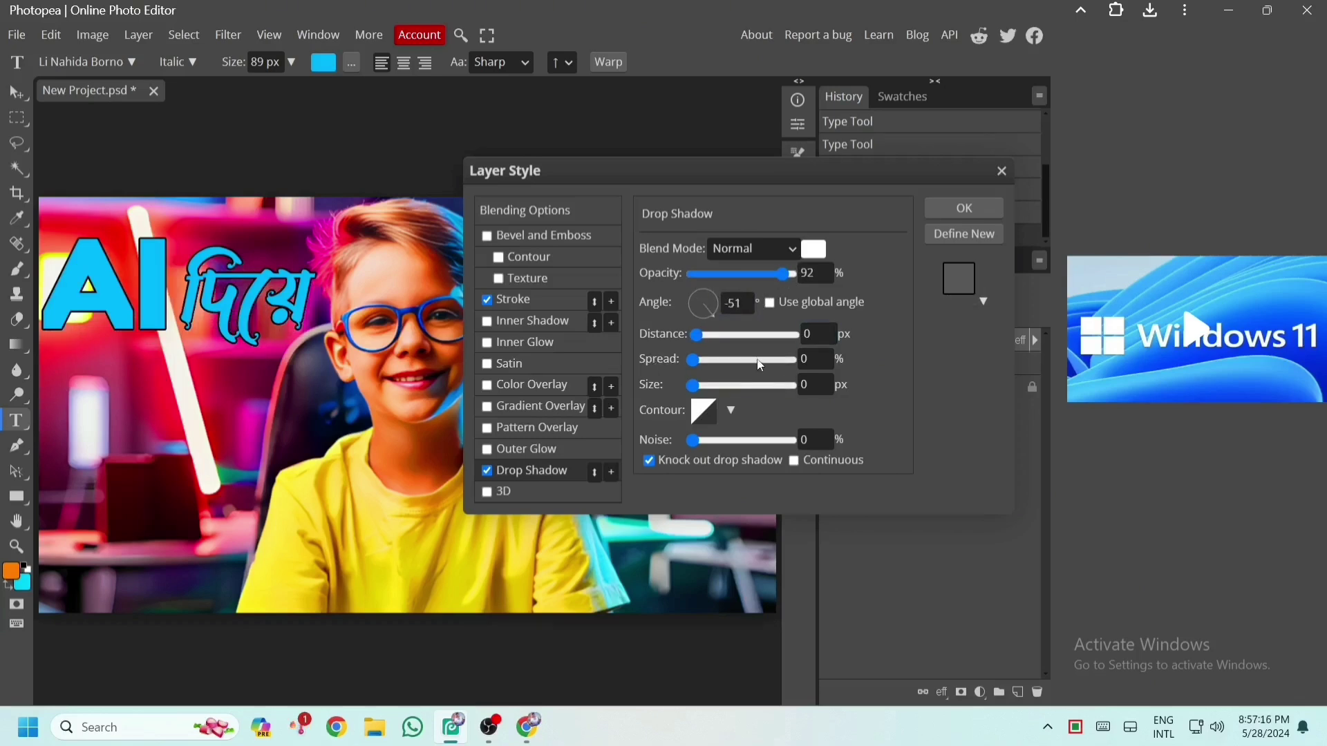
pyautogui.click(759, 362)
pyautogui.click(822, 386)
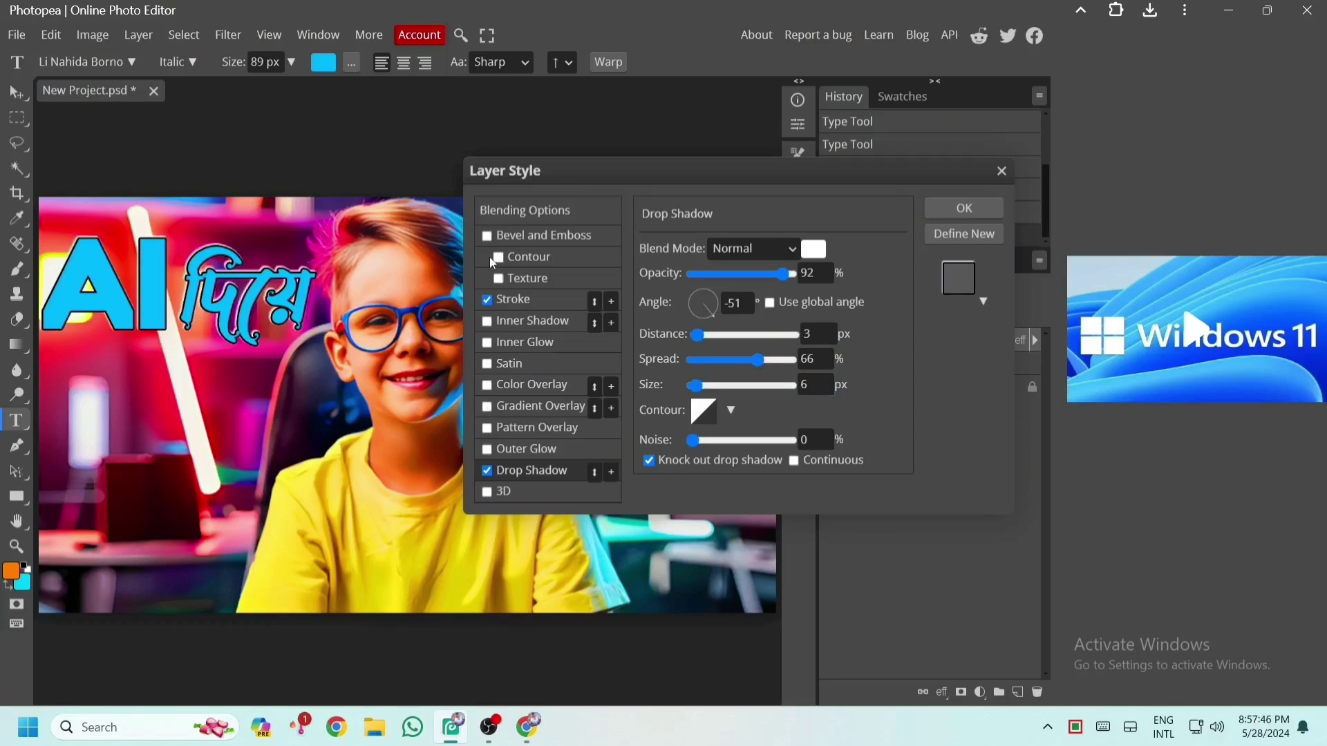
# Step: Enable Bevel and Emboss with its Contour option for Folder 1 and set the contour range to 58%
pyautogui.click(498, 258)
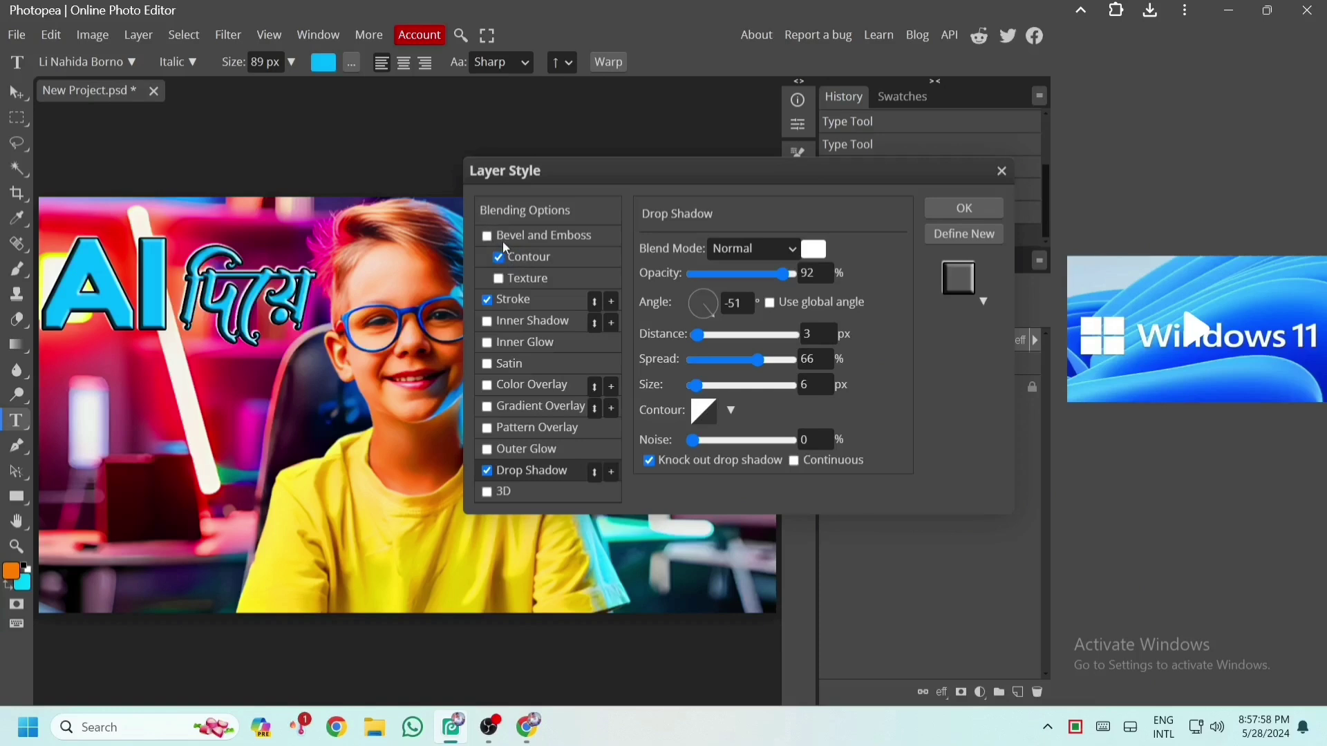
pyautogui.click(487, 236)
pyautogui.click(529, 257)
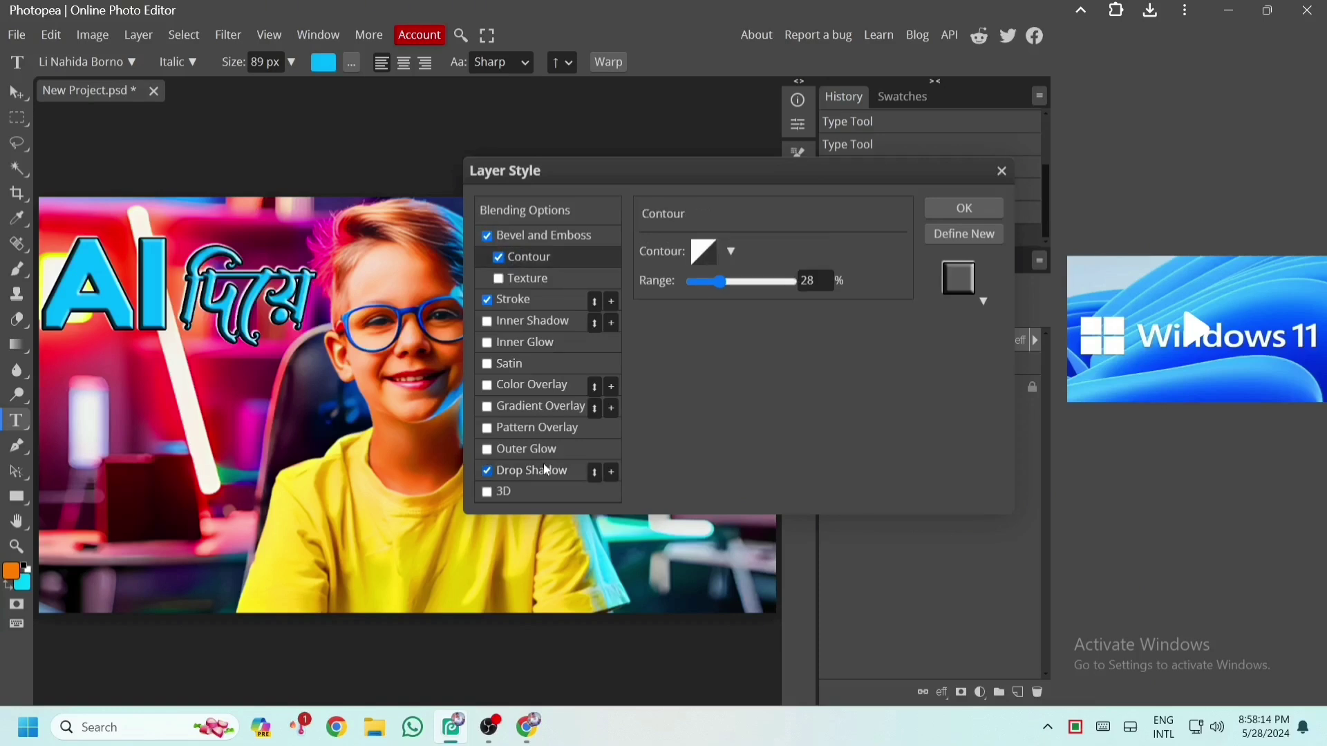
pyautogui.click(532, 471)
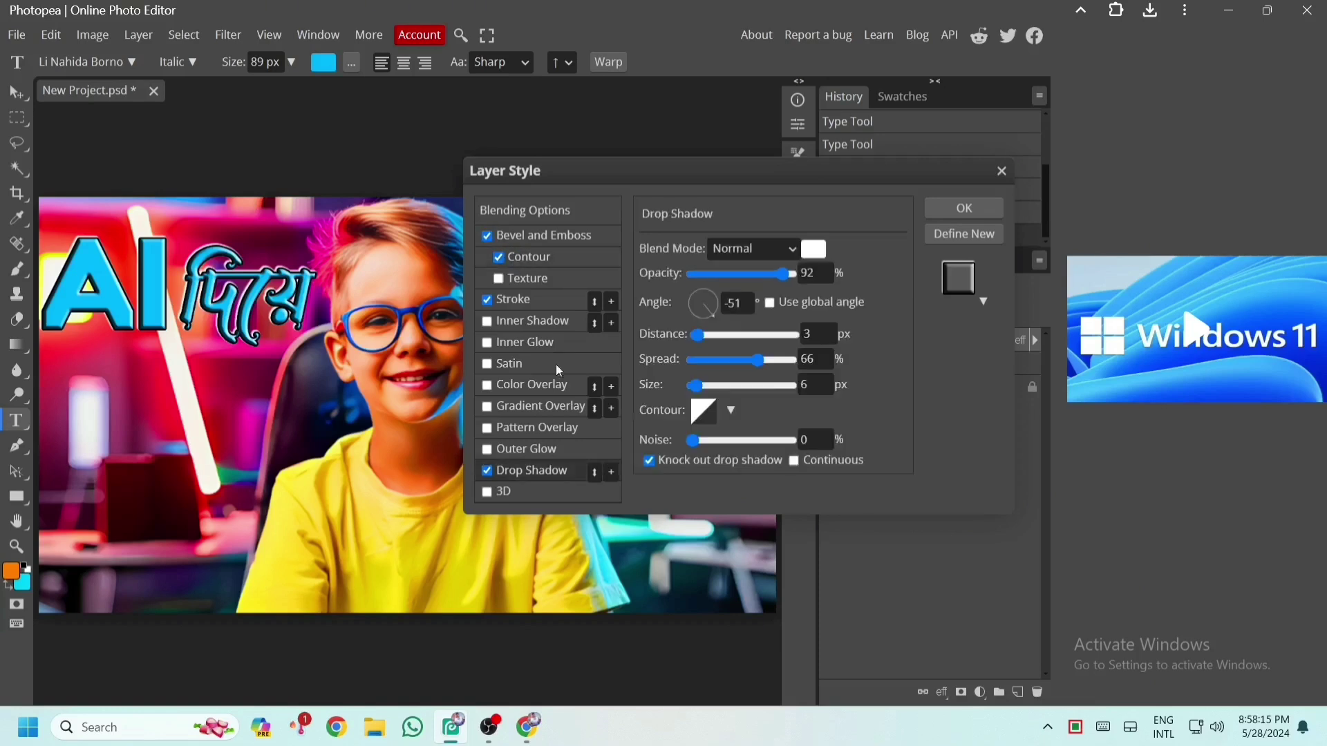
pyautogui.click(530, 259)
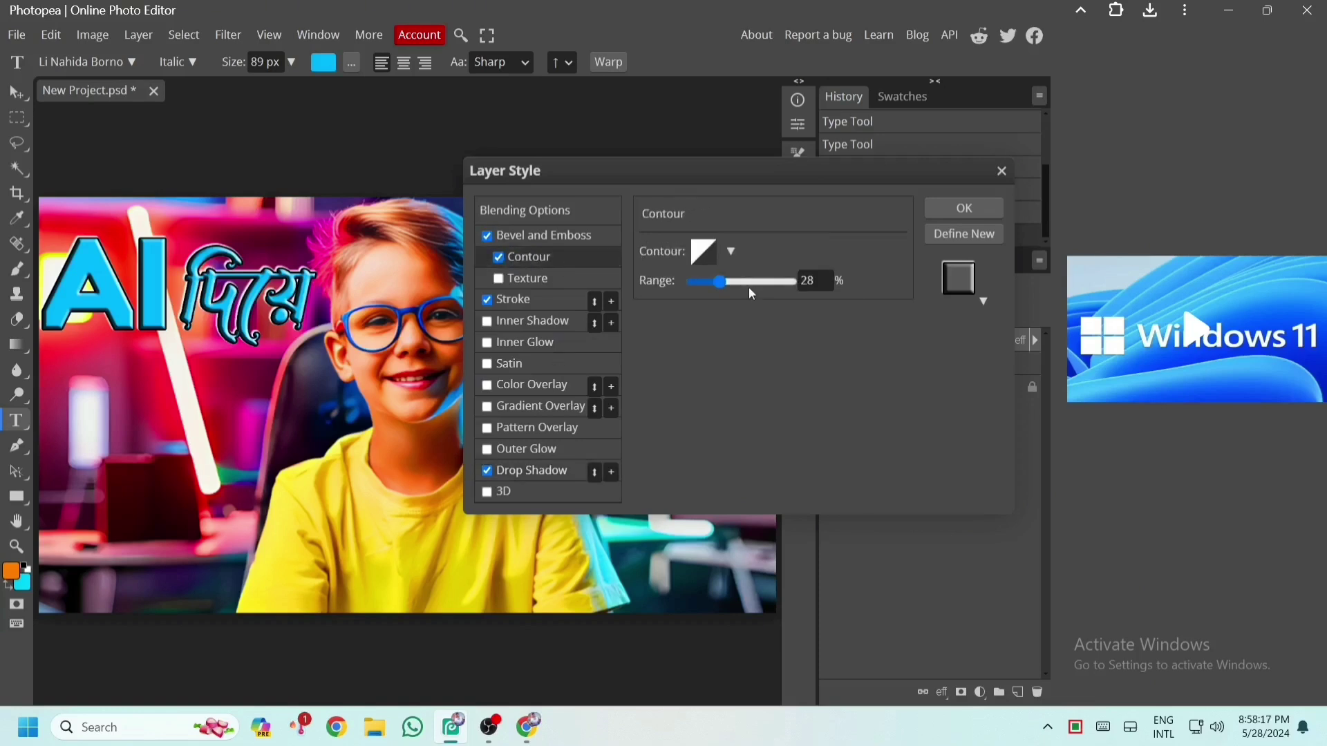
pyautogui.click(750, 282)
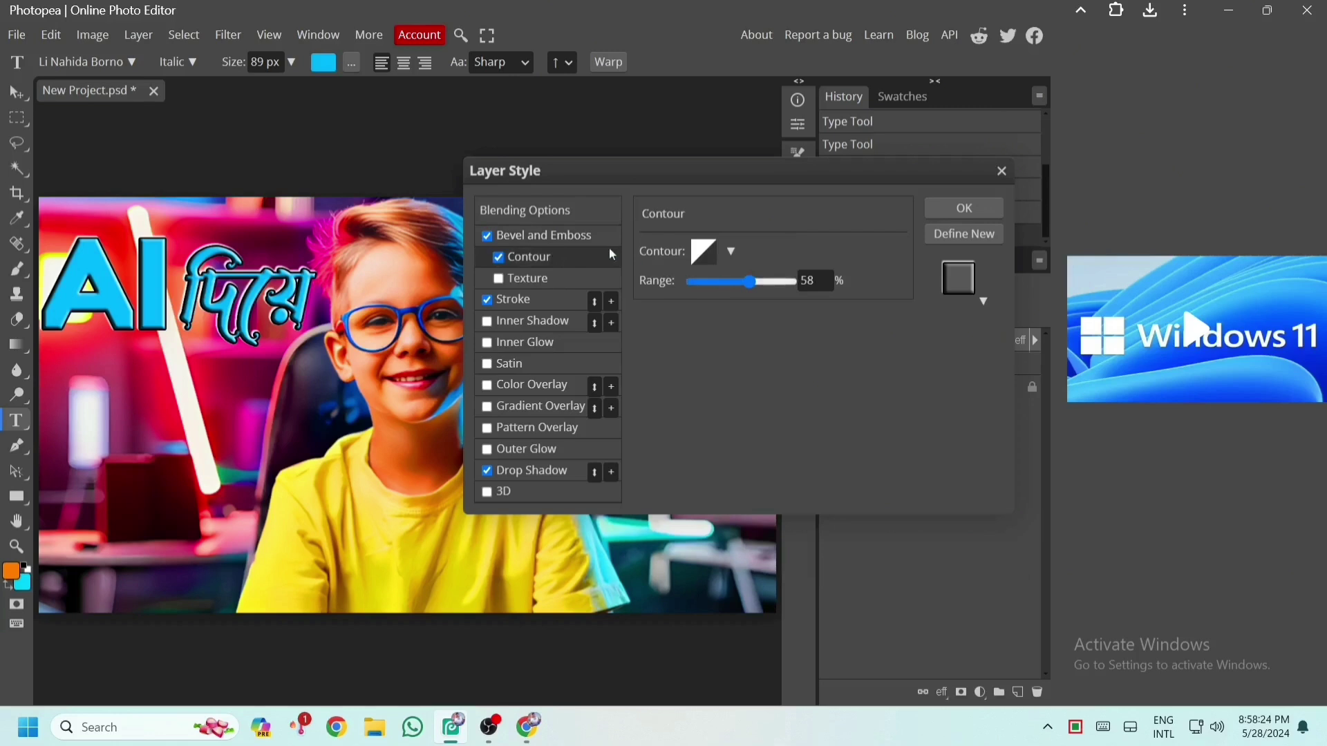
# Step: Set the bevel's depth to 72% and soften to 3 px, and turn off its global angle
pyautogui.click(571, 236)
pyautogui.moveTo(703, 297); pyautogui.dragTo(700, 295)
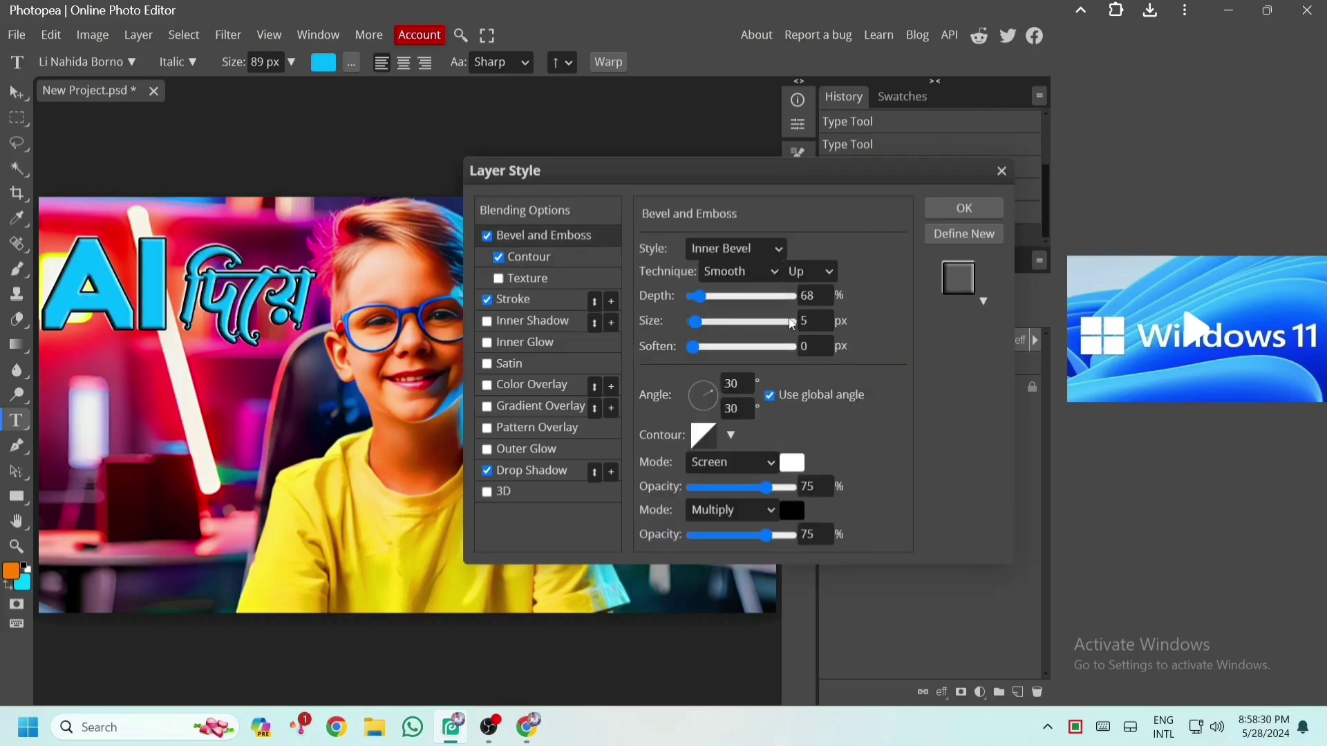
pyautogui.click(833, 346)
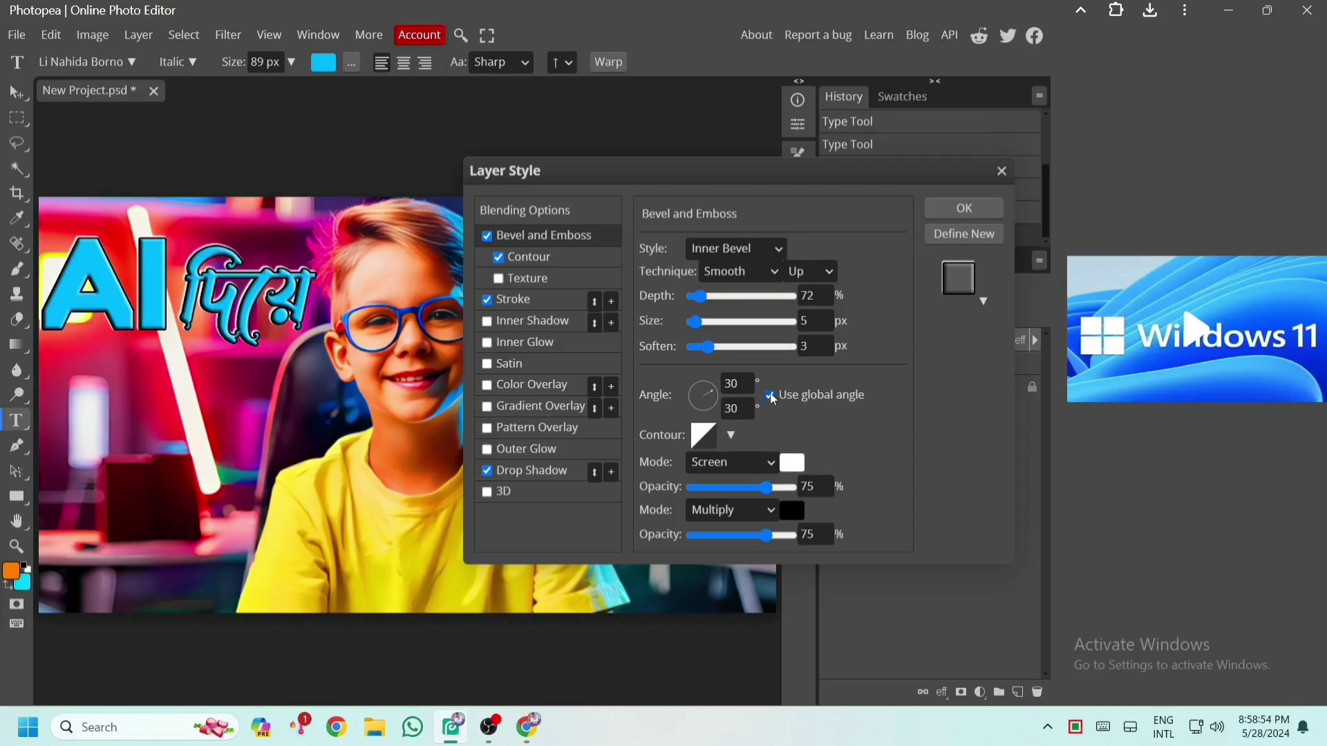
pyautogui.click(770, 396)
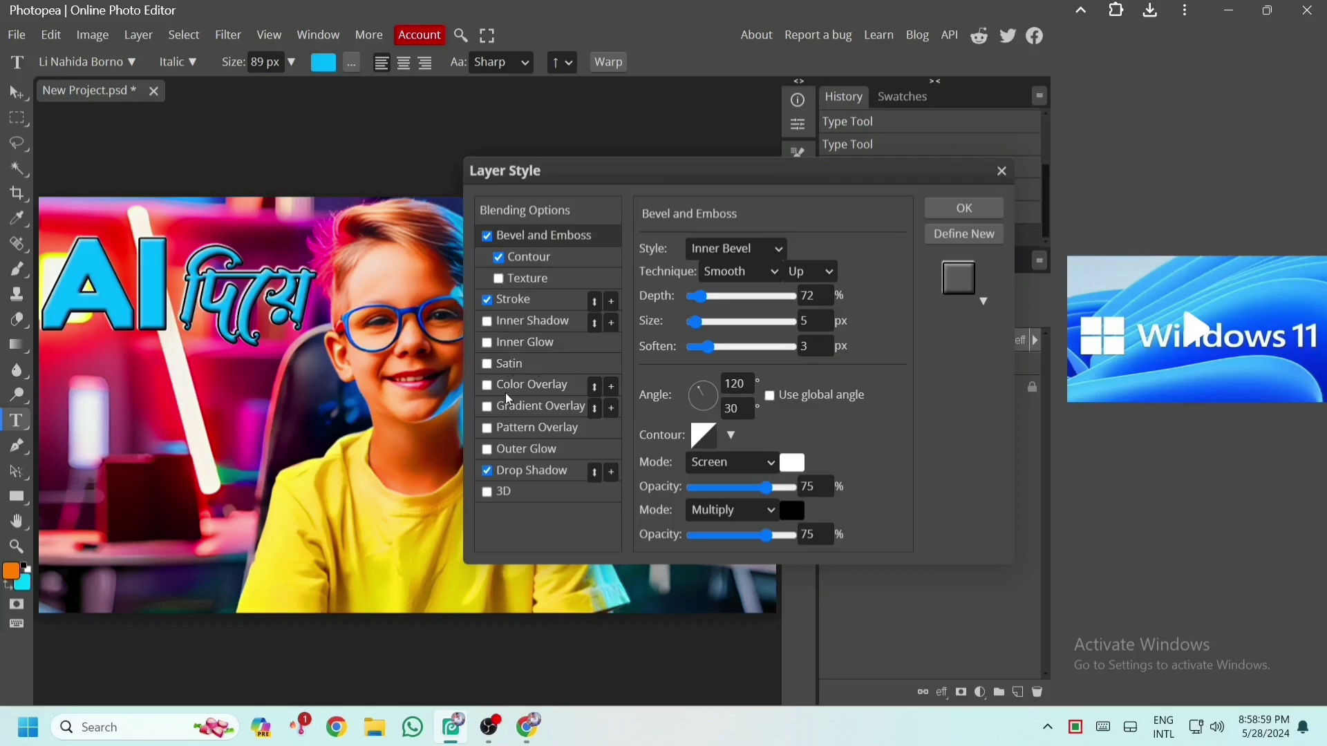
# Step: Add an outer glow to Folder 1 and set its colour to blue 00aaff
pyautogui.click(487, 451)
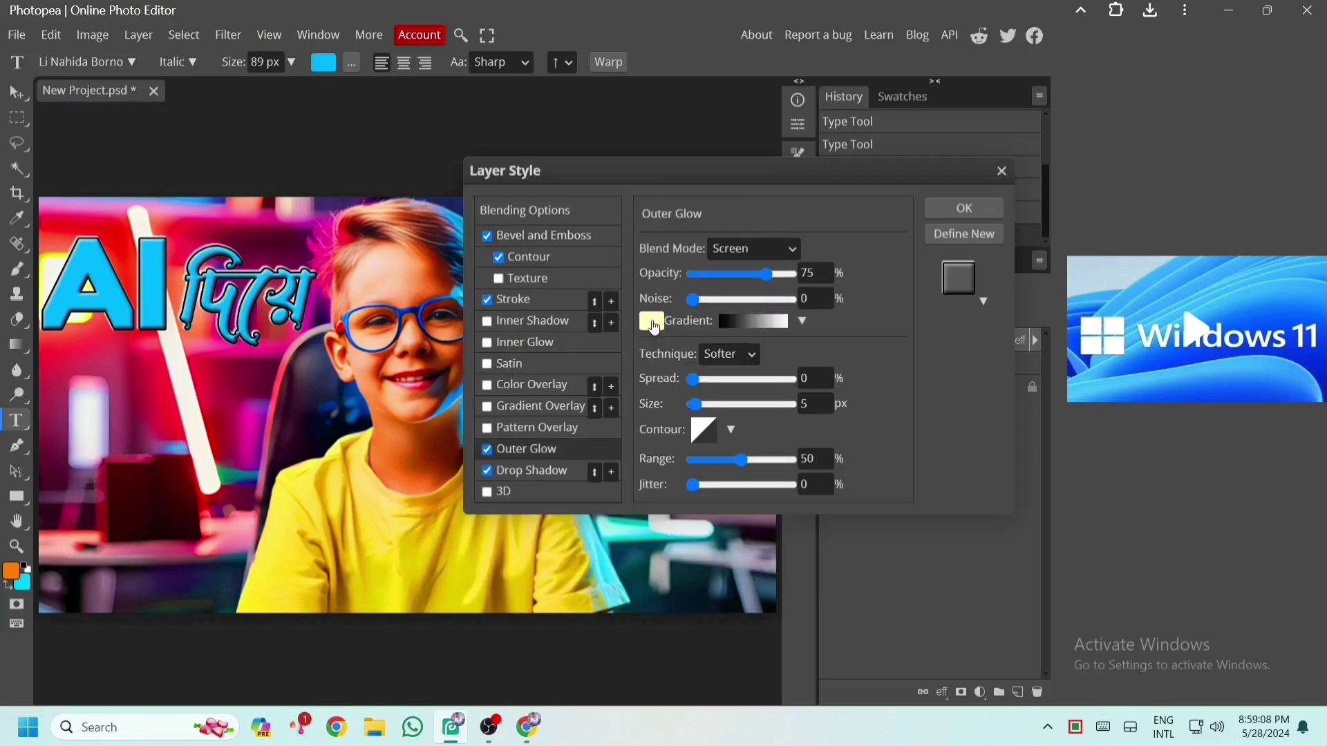
pyautogui.click(651, 322)
pyautogui.moveTo(484, 428); pyautogui.dragTo(485, 420)
pyautogui.click(476, 321)
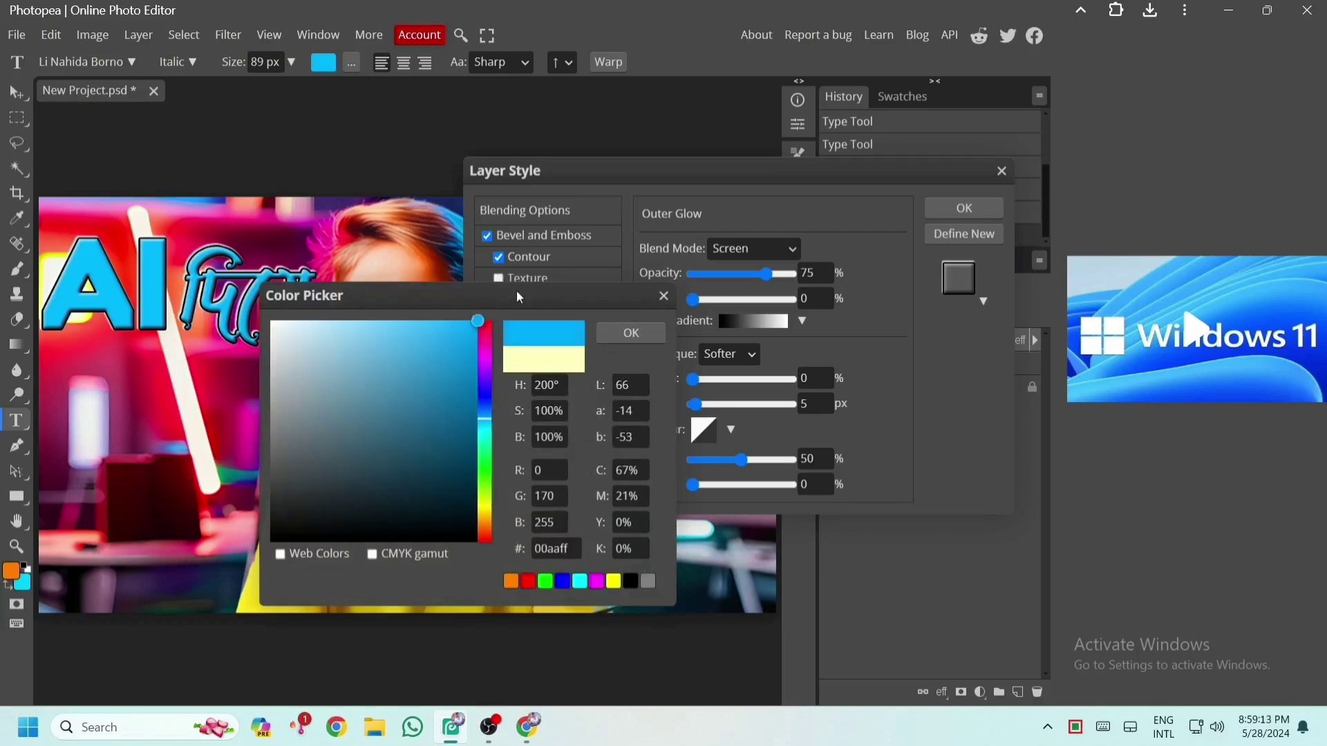
pyautogui.click(608, 333)
# Step: Set the outer glow's opacity to 81%, size to 42 px and range to 69%, and apply the layer style
pyautogui.moveTo(766, 273); pyautogui.dragTo(771, 273)
pyautogui.click(804, 272)
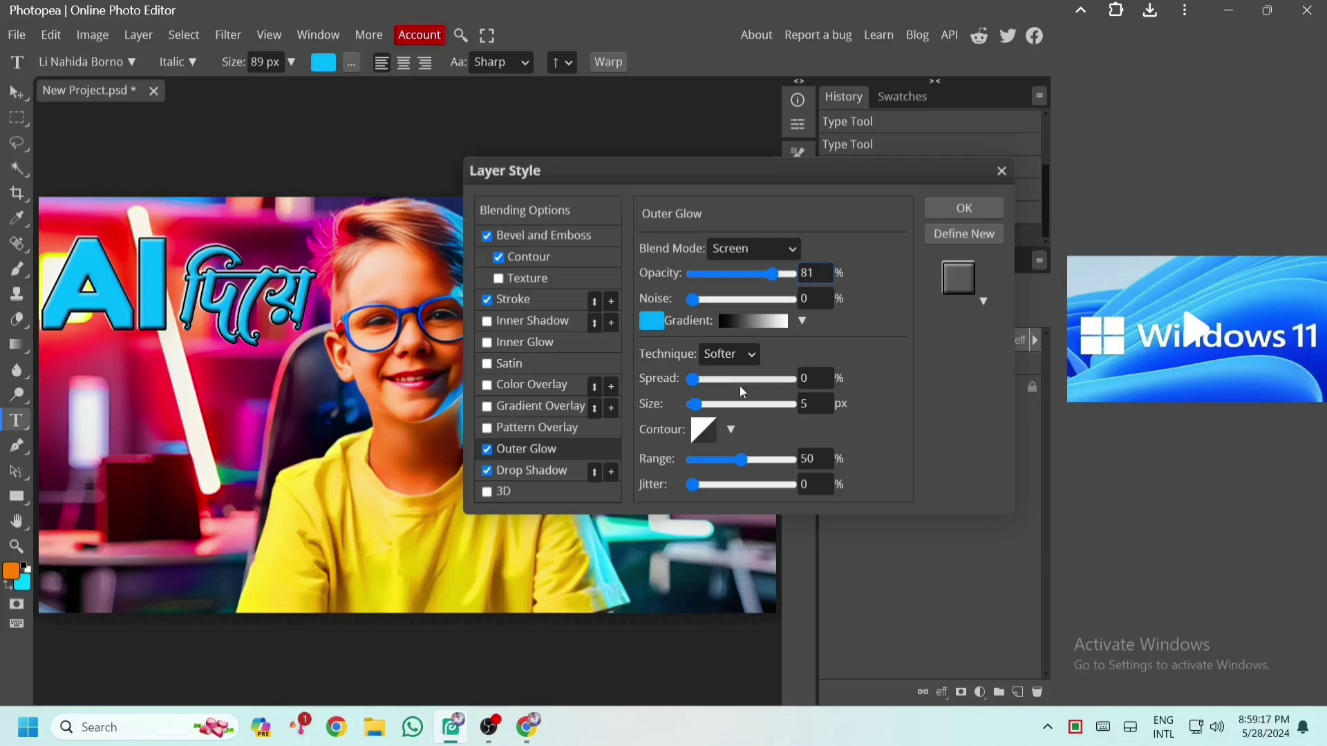
pyautogui.click(714, 406)
pyautogui.moveTo(713, 403); pyautogui.dragTo(715, 404)
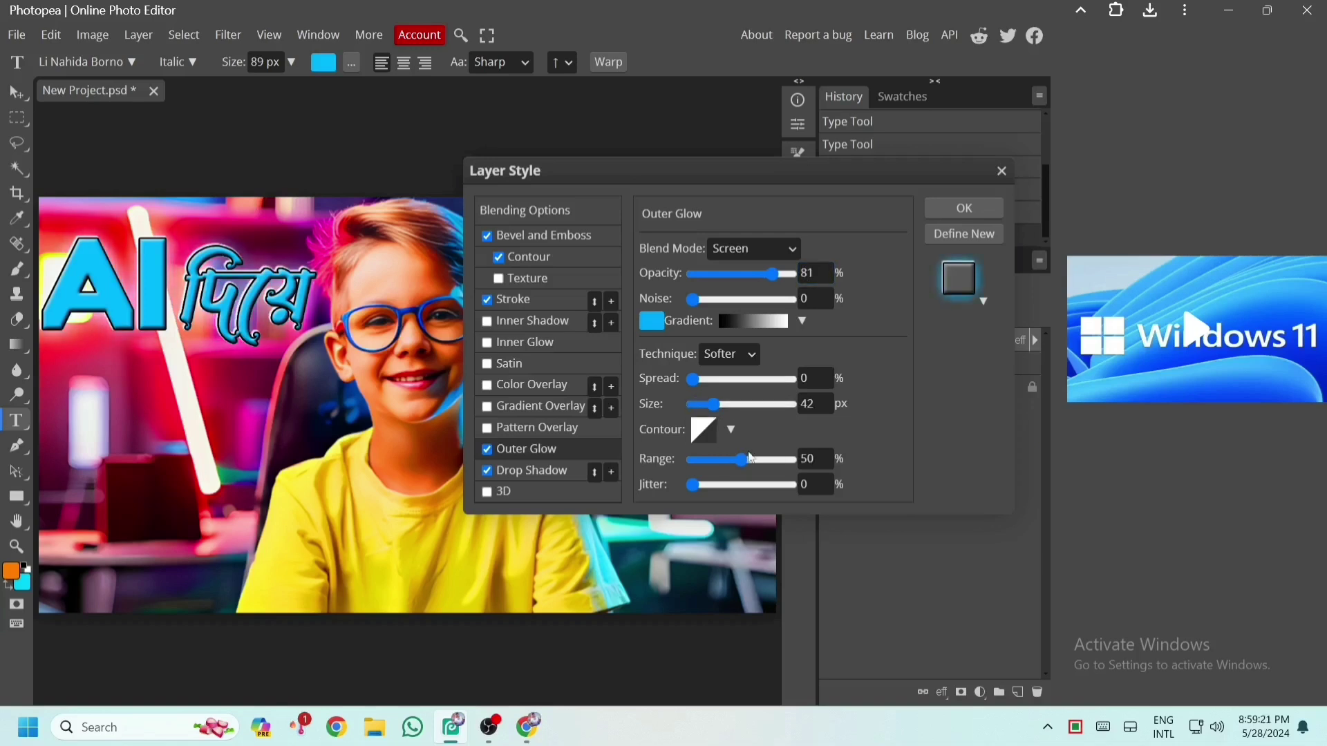
pyautogui.click(761, 460)
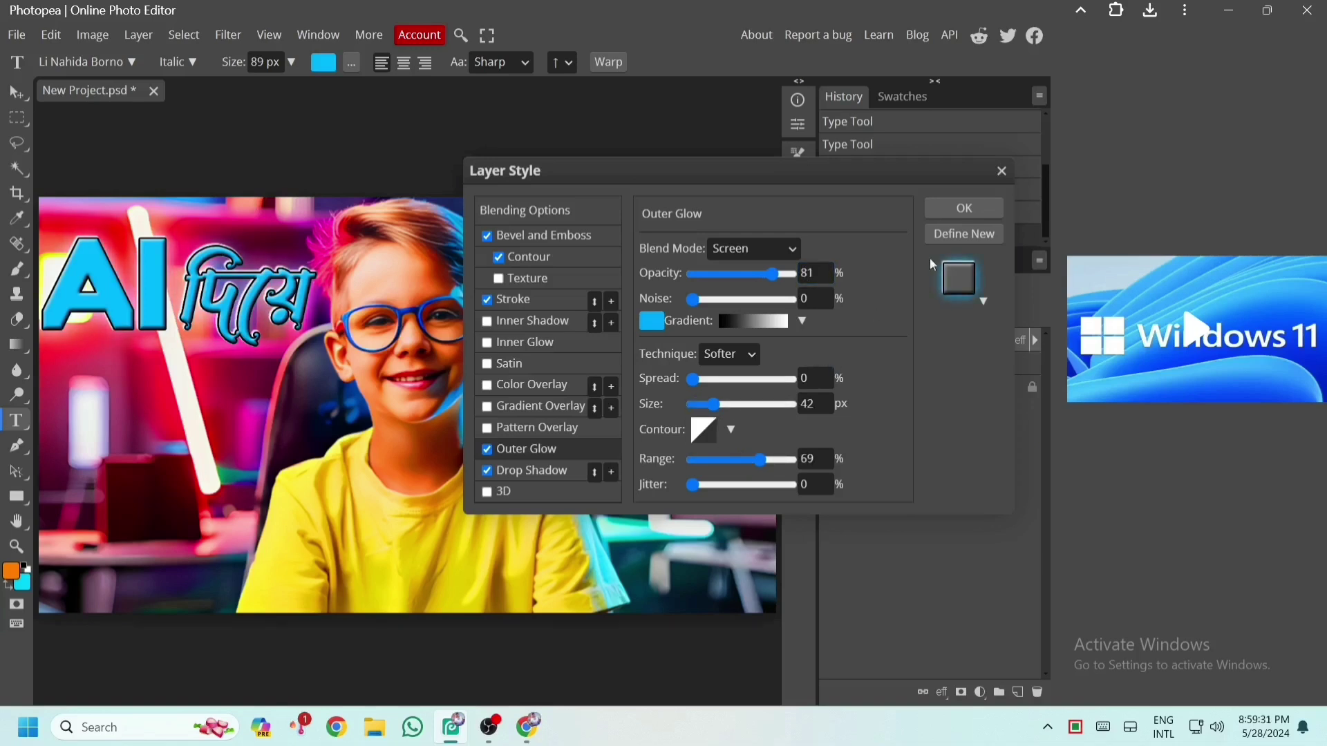
pyautogui.click(992, 206)
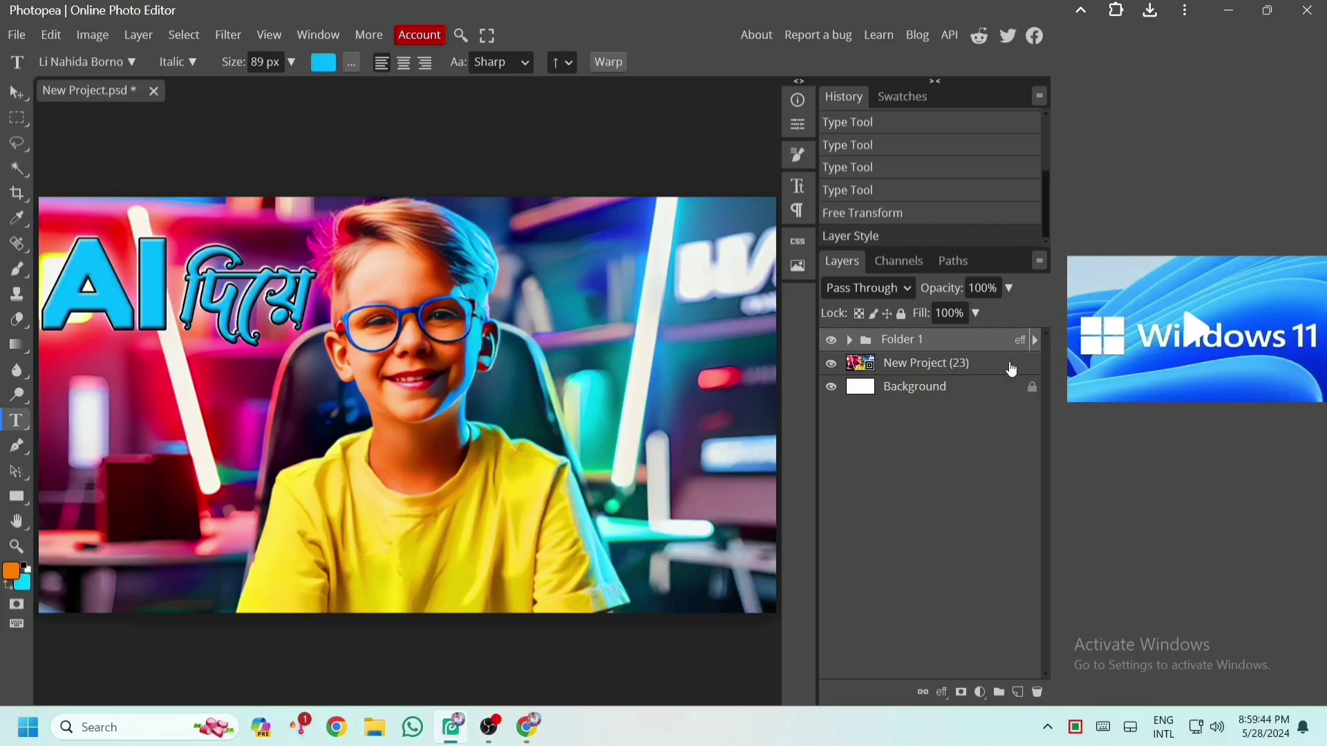
# Step: Create a new folder with a Li Nahida Borno Regular text layer reading "থাম্বনেল ডিজাইন", placed low across the boy's shirt
pyautogui.click(999, 691)
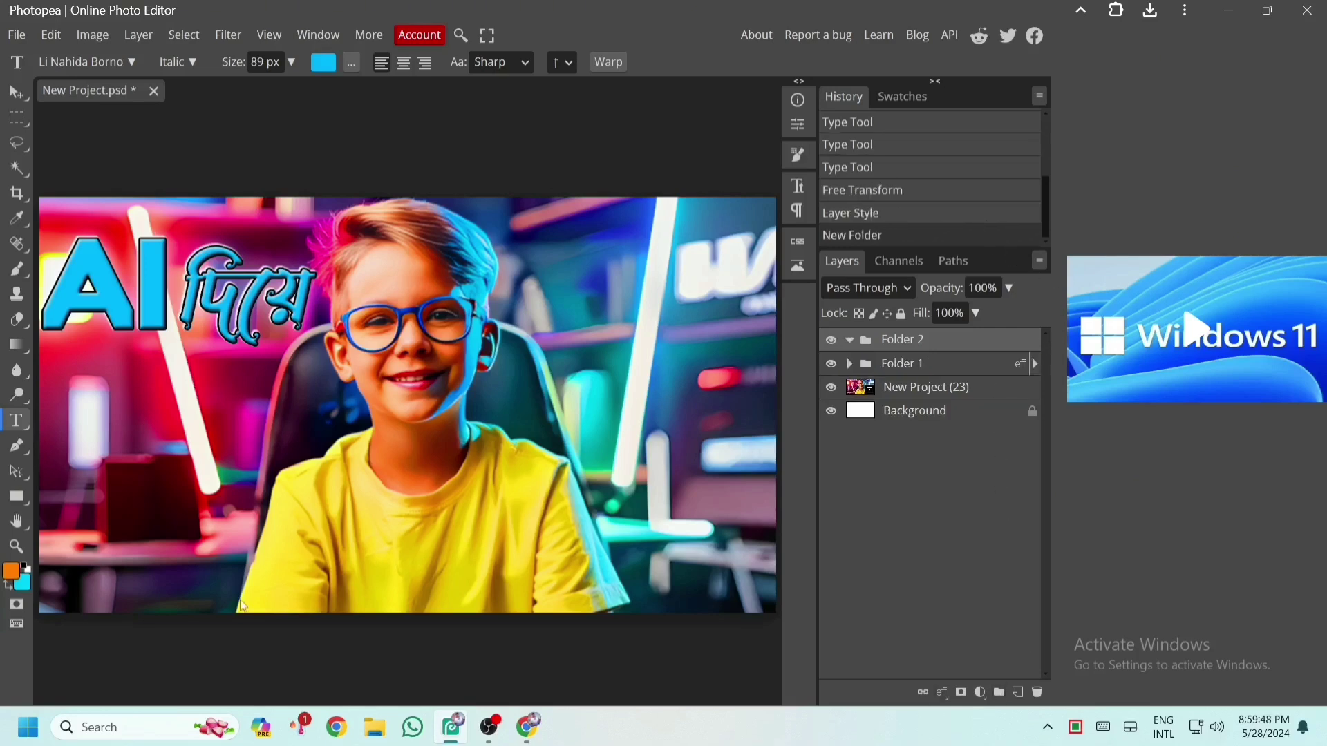
pyautogui.click(389, 505)
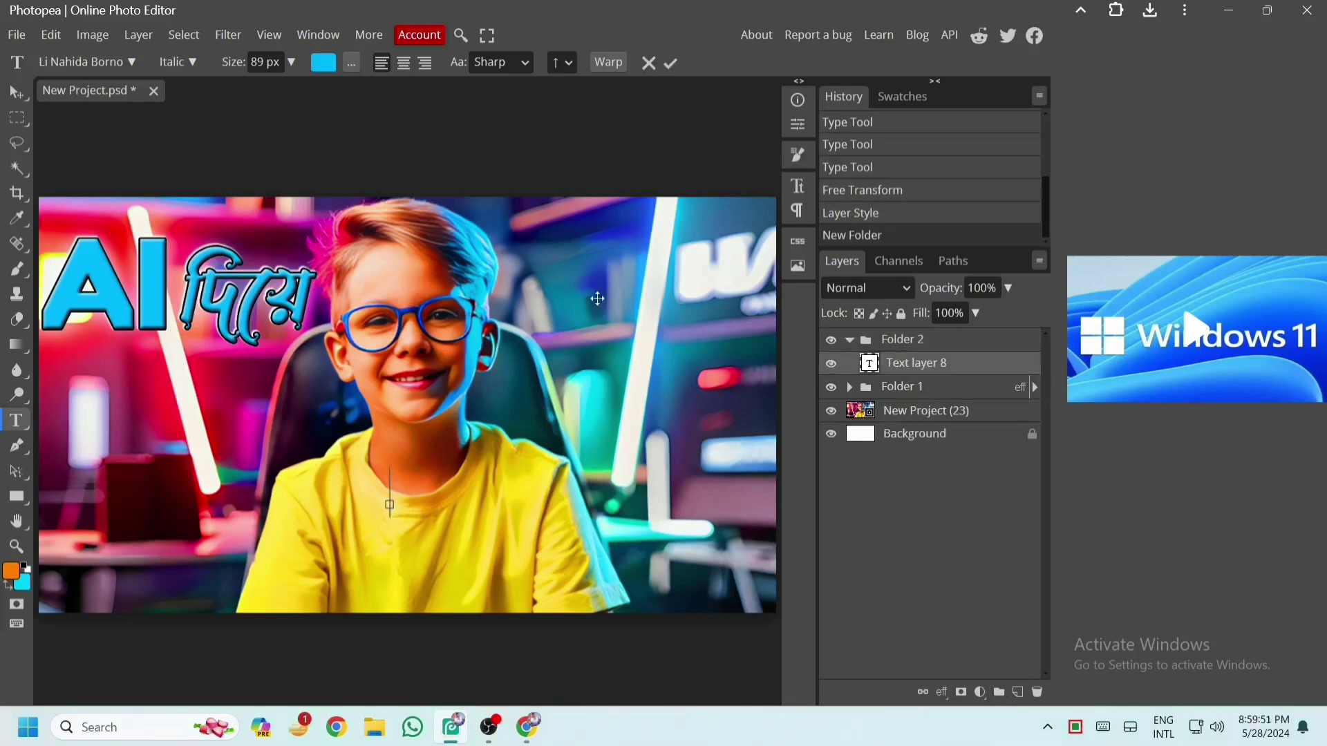
pyautogui.click(798, 187)
pyautogui.click(640, 129)
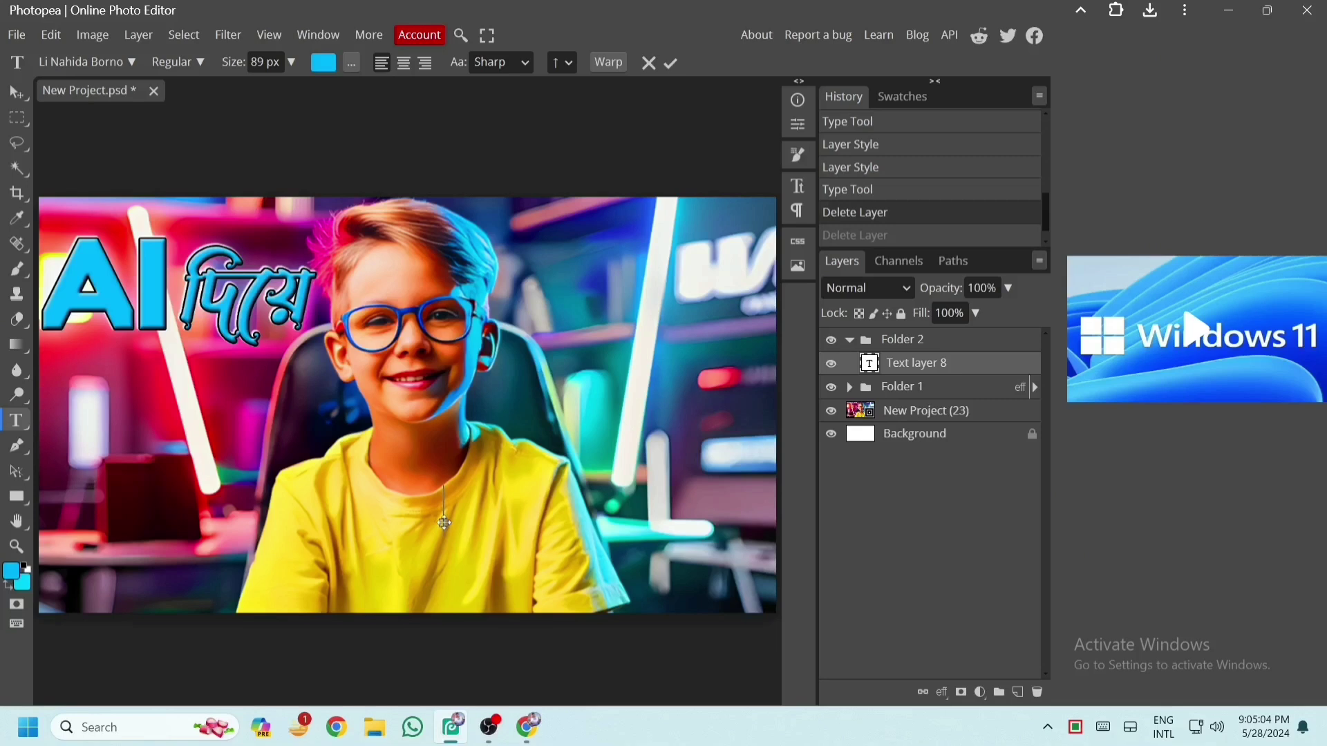
pyautogui.write('থাম্বনেল')
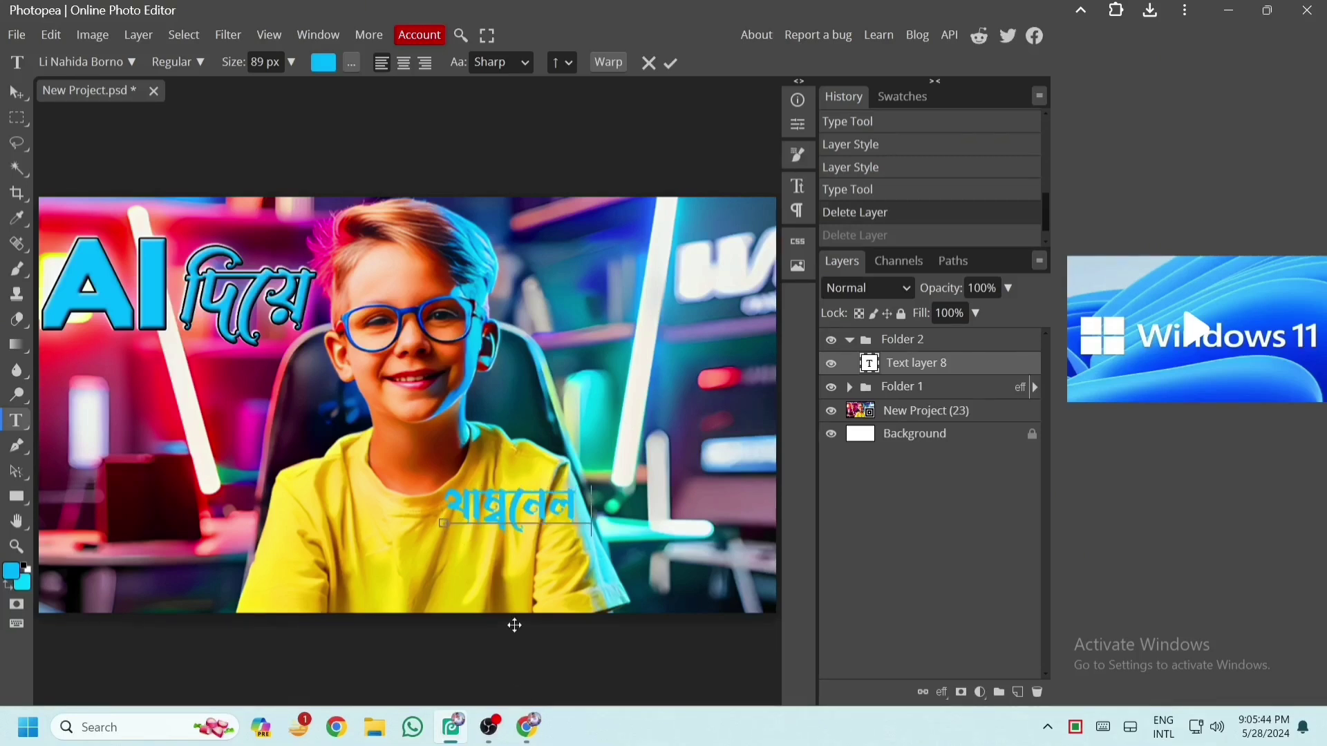
pyautogui.write(' ডিজাইন')
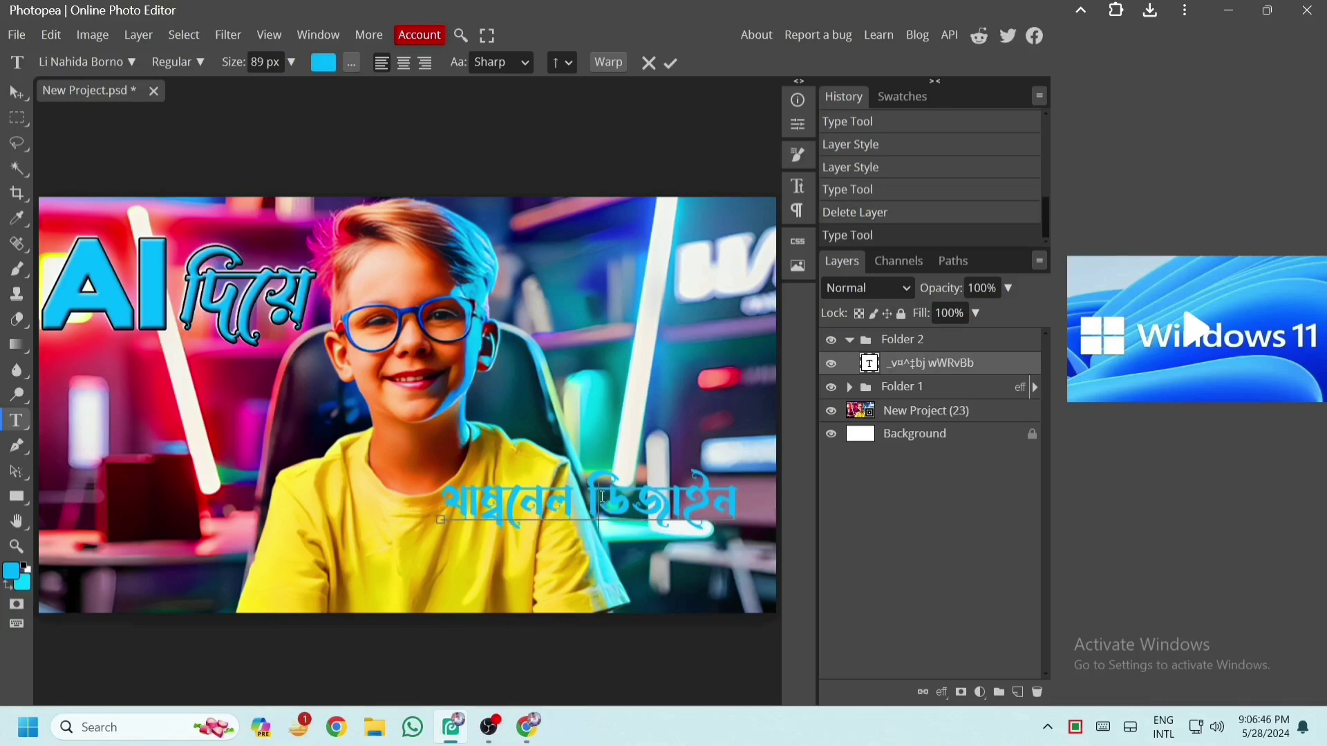
pyautogui.moveTo(603, 566); pyautogui.dragTo(435, 636)
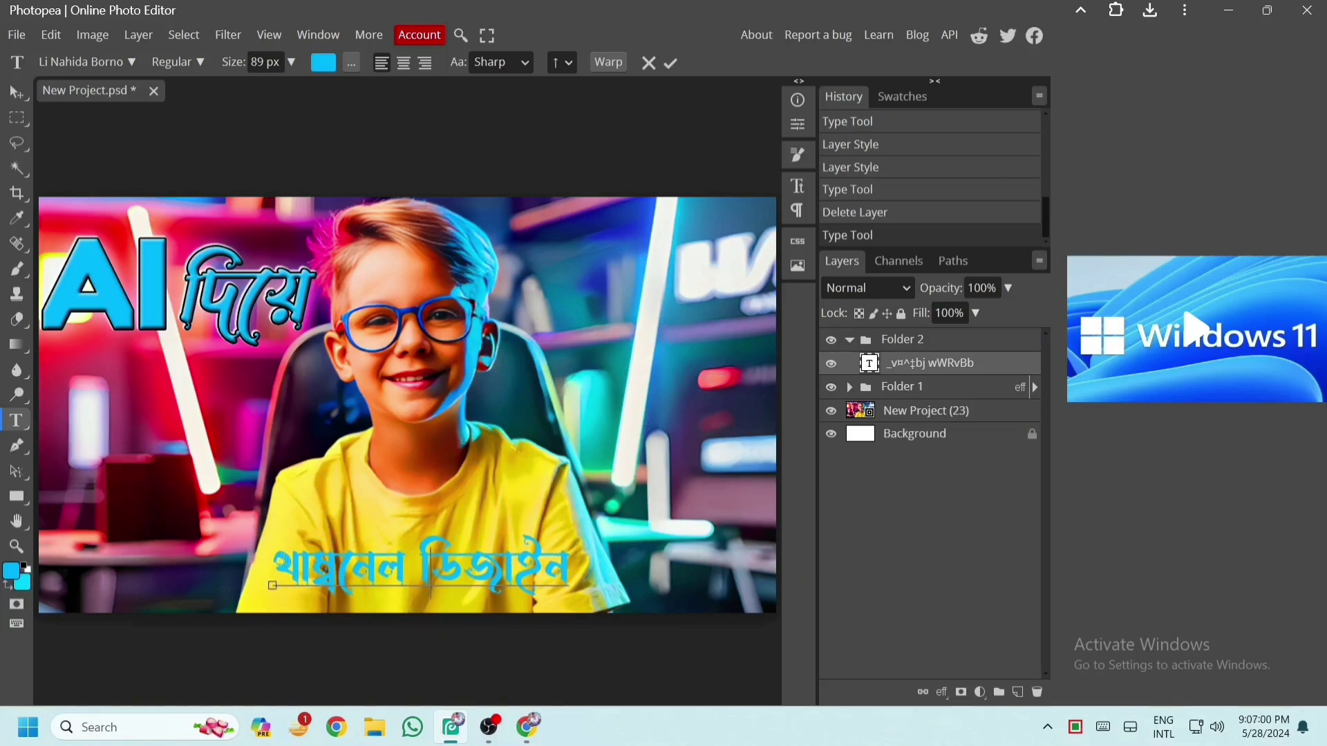
# Step: Recolour the whole "থাম্বনেল ডিজাইন" text to orange-yellow with a hue of 40°
pyautogui.hotkey('ctrl', 'a')
pyautogui.click(335, 64)
pyautogui.click(354, 383)
pyautogui.click(499, 203)
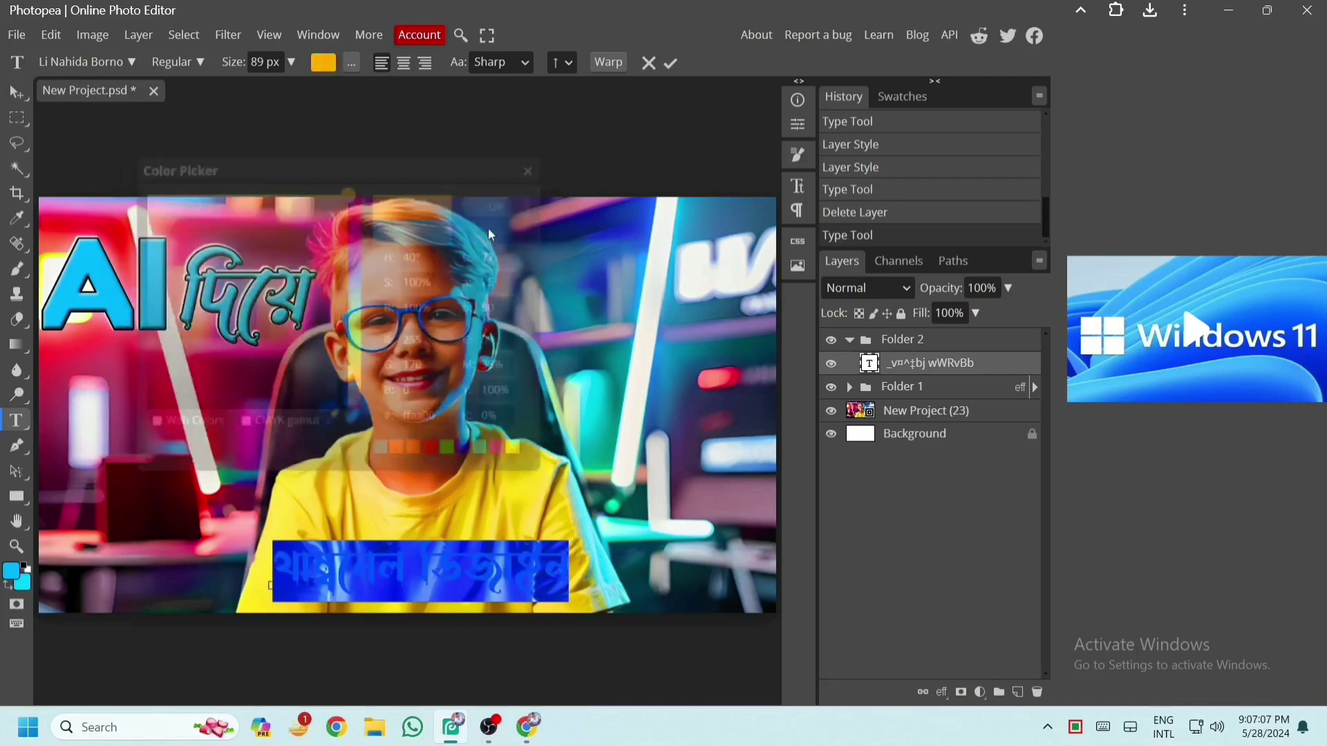
pyautogui.click(463, 573)
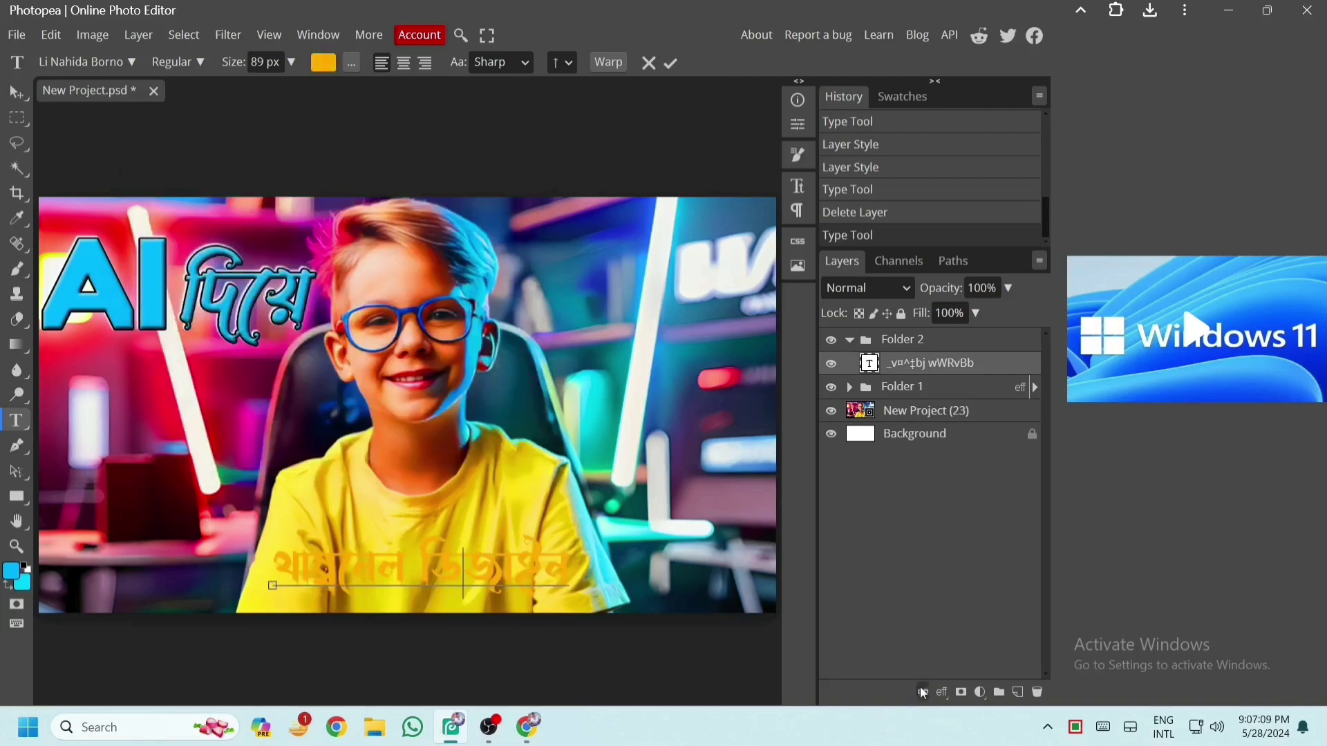
# Step: Add a black 3 px outside stroke, bevel contour, drop shadow and outer glow to the "থাম্বনেল ডিজাইন" text layer
pyautogui.click(941, 692)
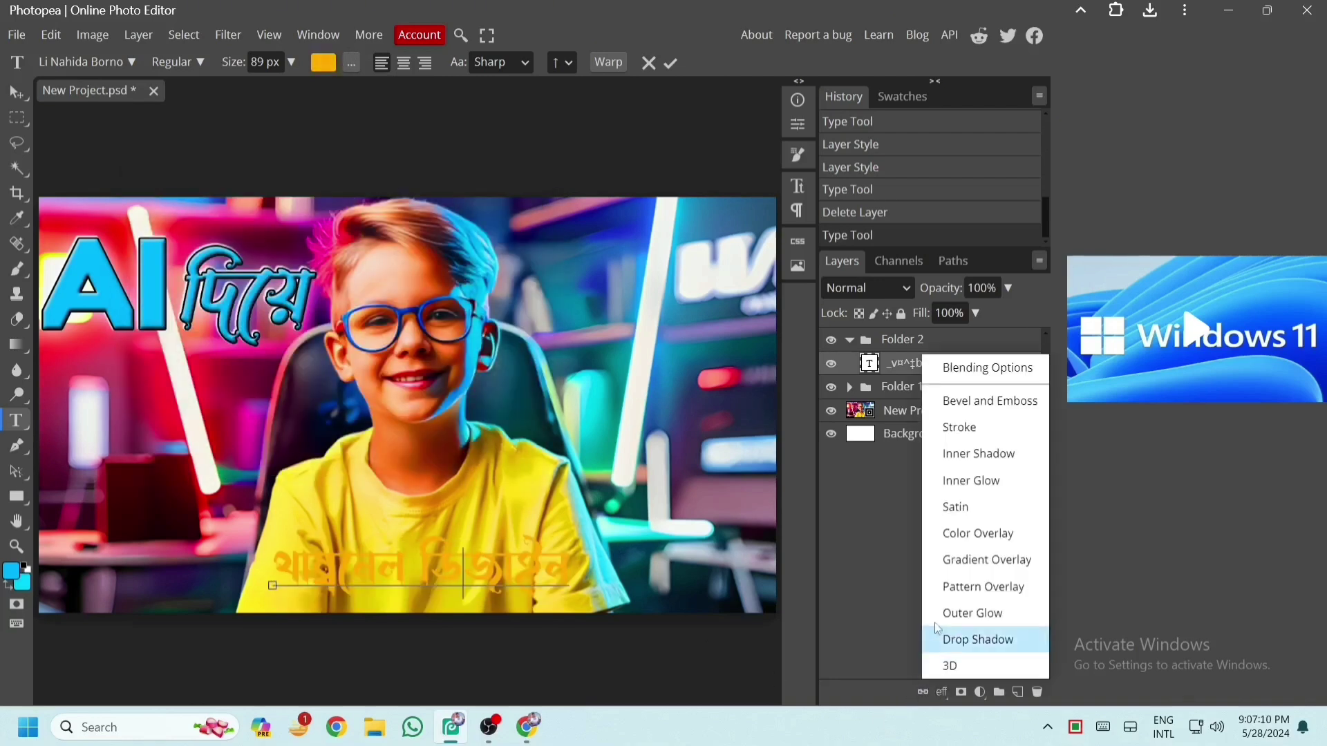
pyautogui.click(964, 425)
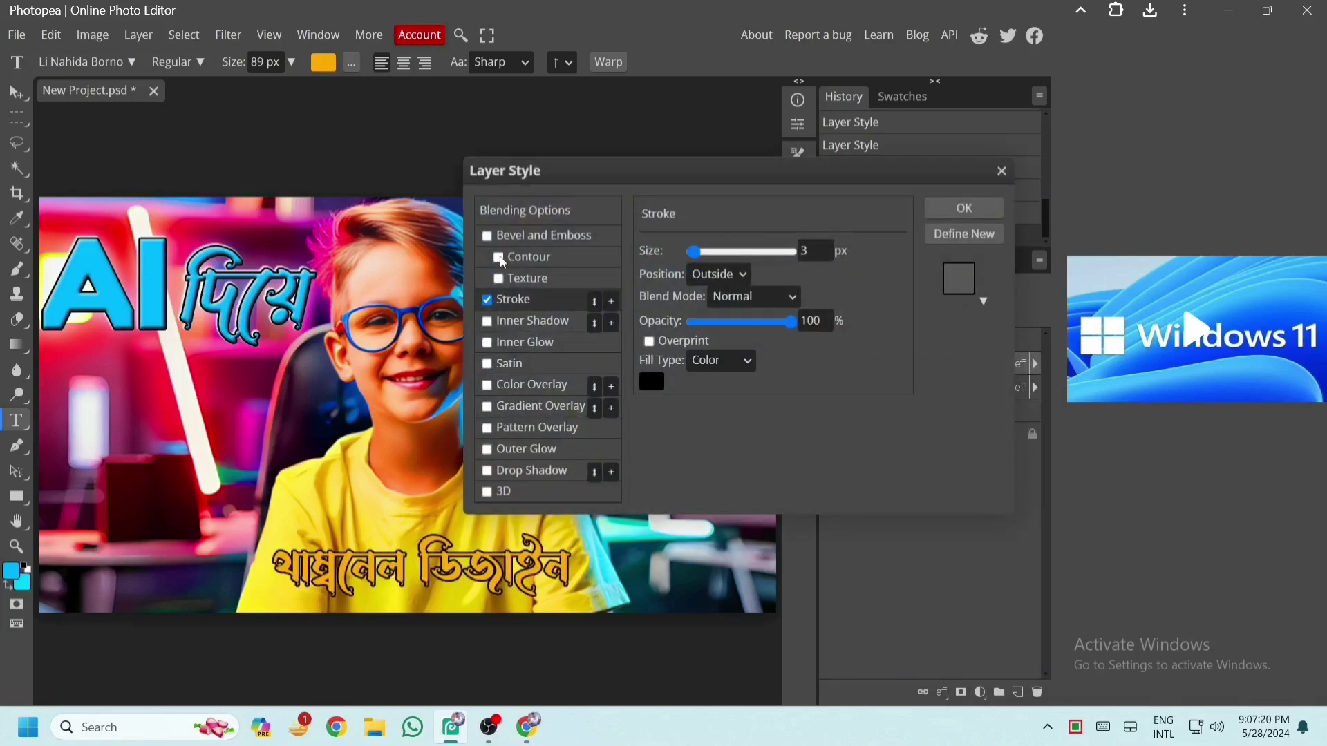
pyautogui.click(499, 257)
pyautogui.click(487, 470)
pyautogui.click(488, 449)
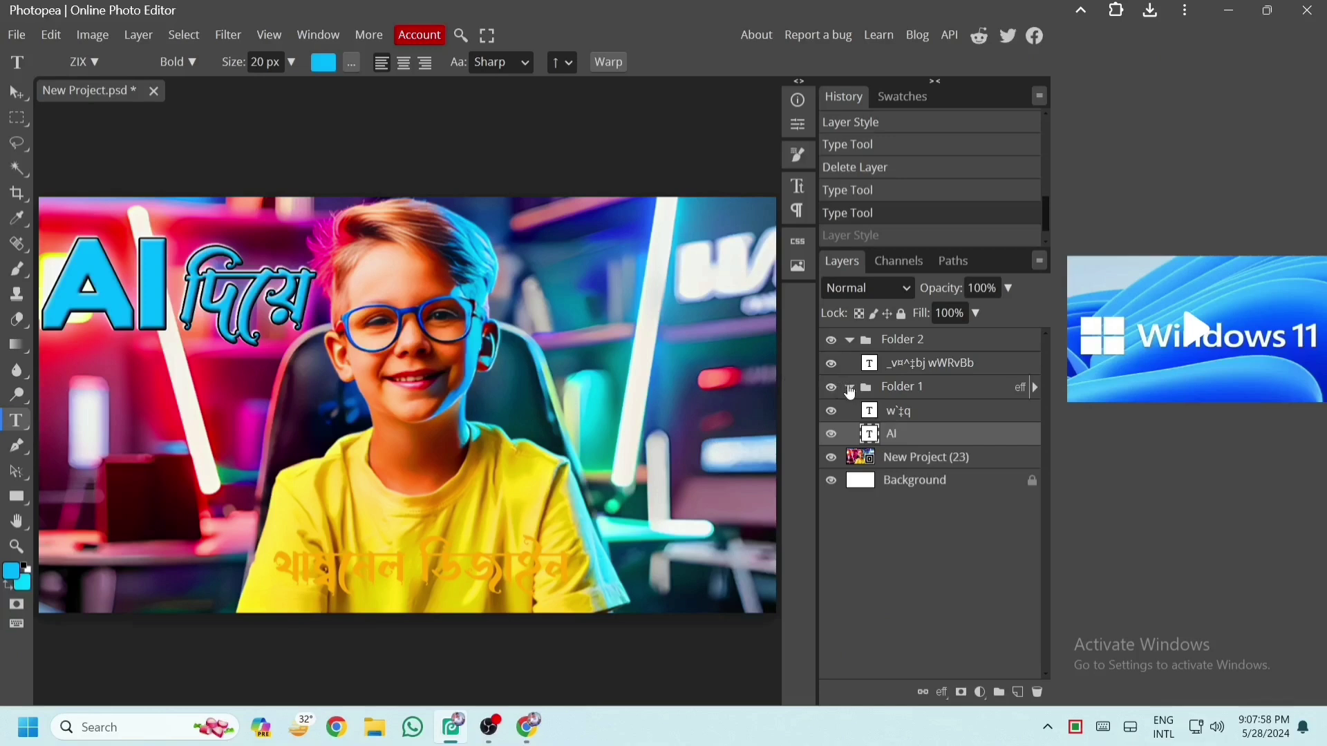
# Step: Collapse Folder 1 and use Free Transform to move the "AI দিয়ে" title onto the shirt, directly above "থাম্বনেল ডিজাইন"
pyautogui.click(849, 388)
pyautogui.click(51, 35)
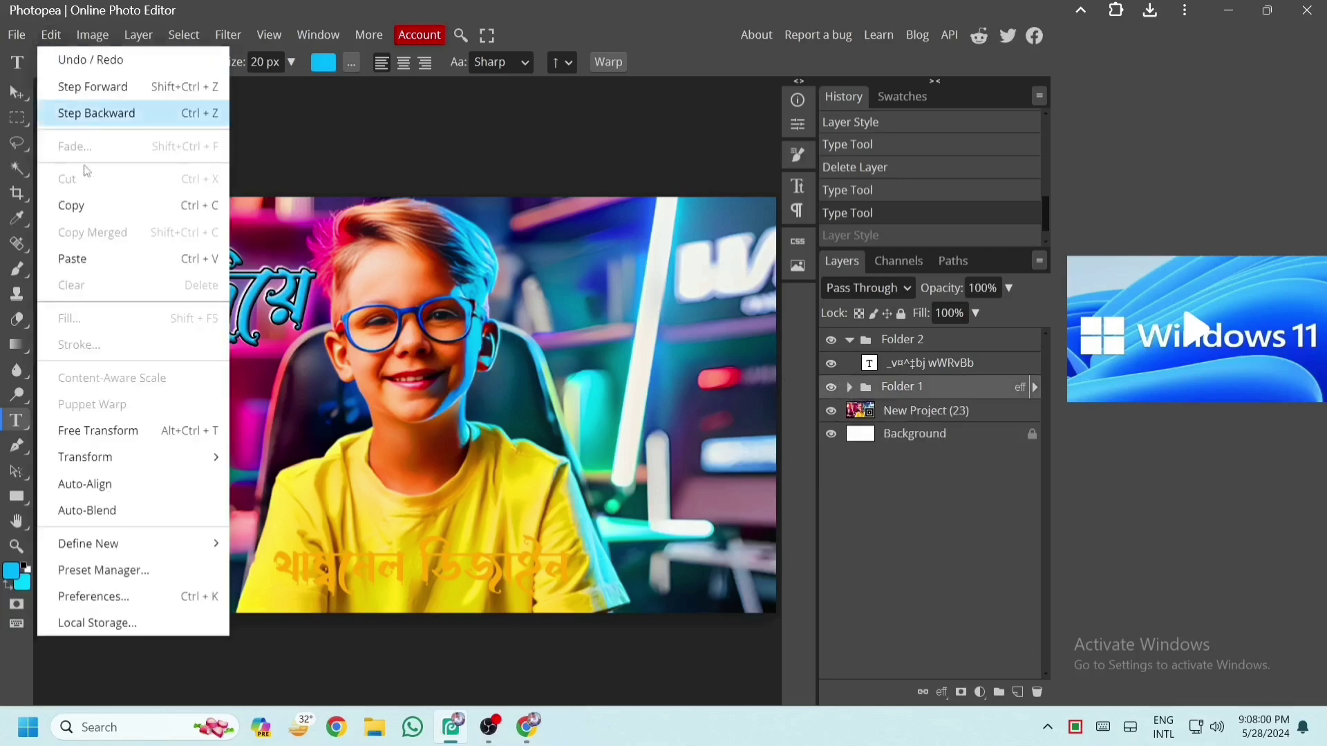
pyautogui.click(118, 432)
pyautogui.moveTo(202, 383); pyautogui.dragTo(451, 520)
pyautogui.press('Return')
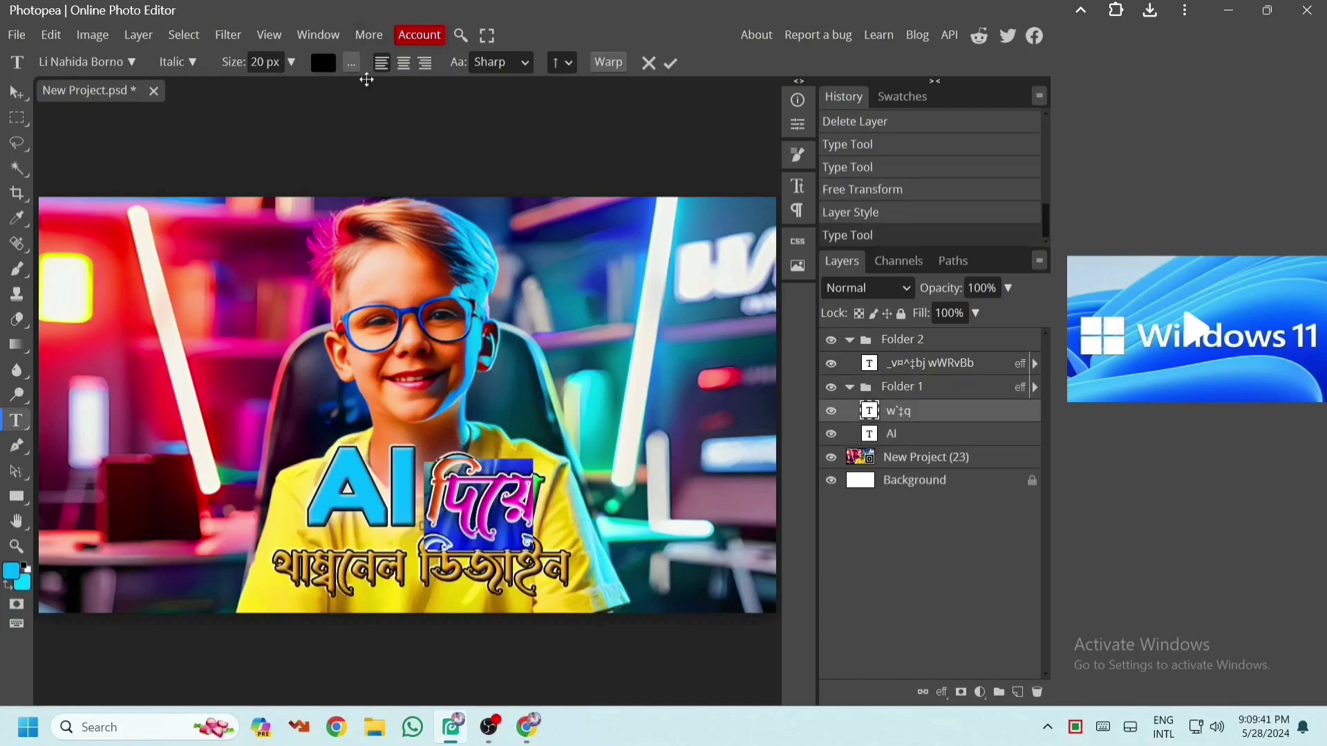
# Step: Recolour the selected "দিয়ে" text to bright green 00ff5c
pyautogui.click(321, 66)
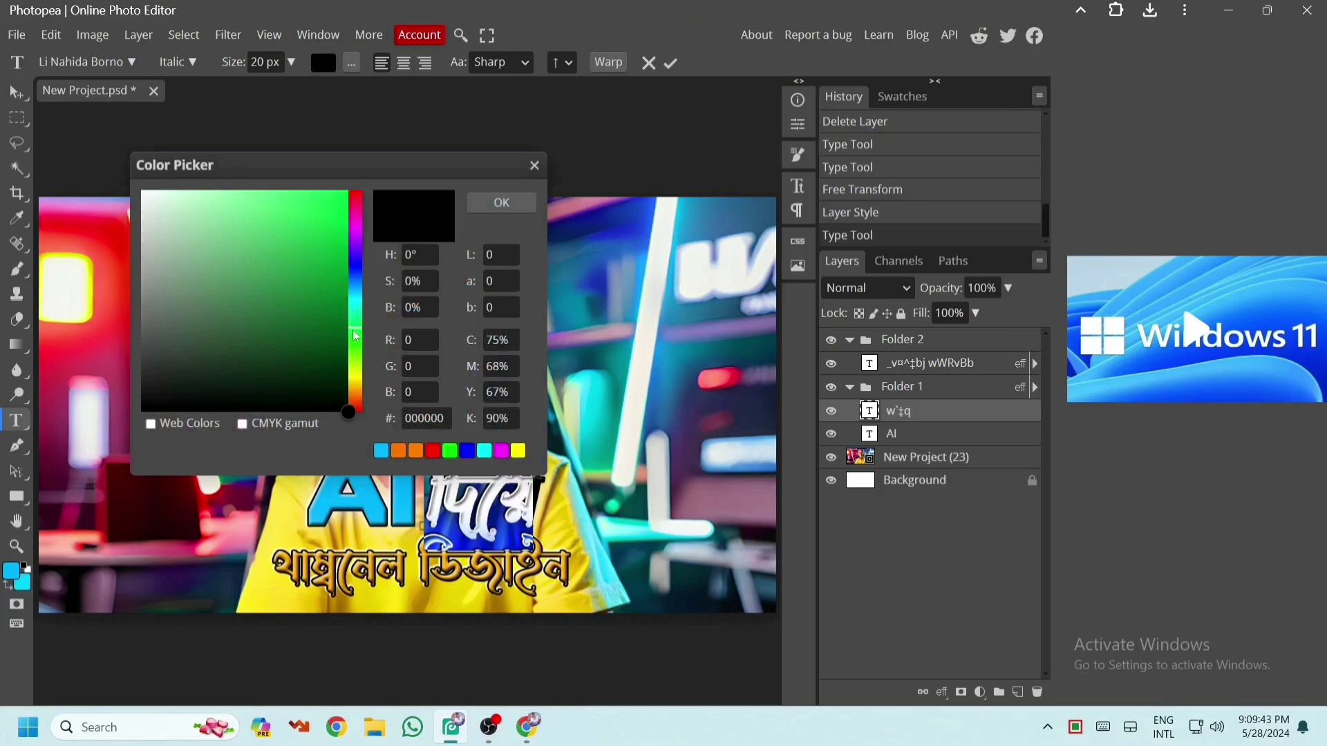
pyautogui.click(348, 191)
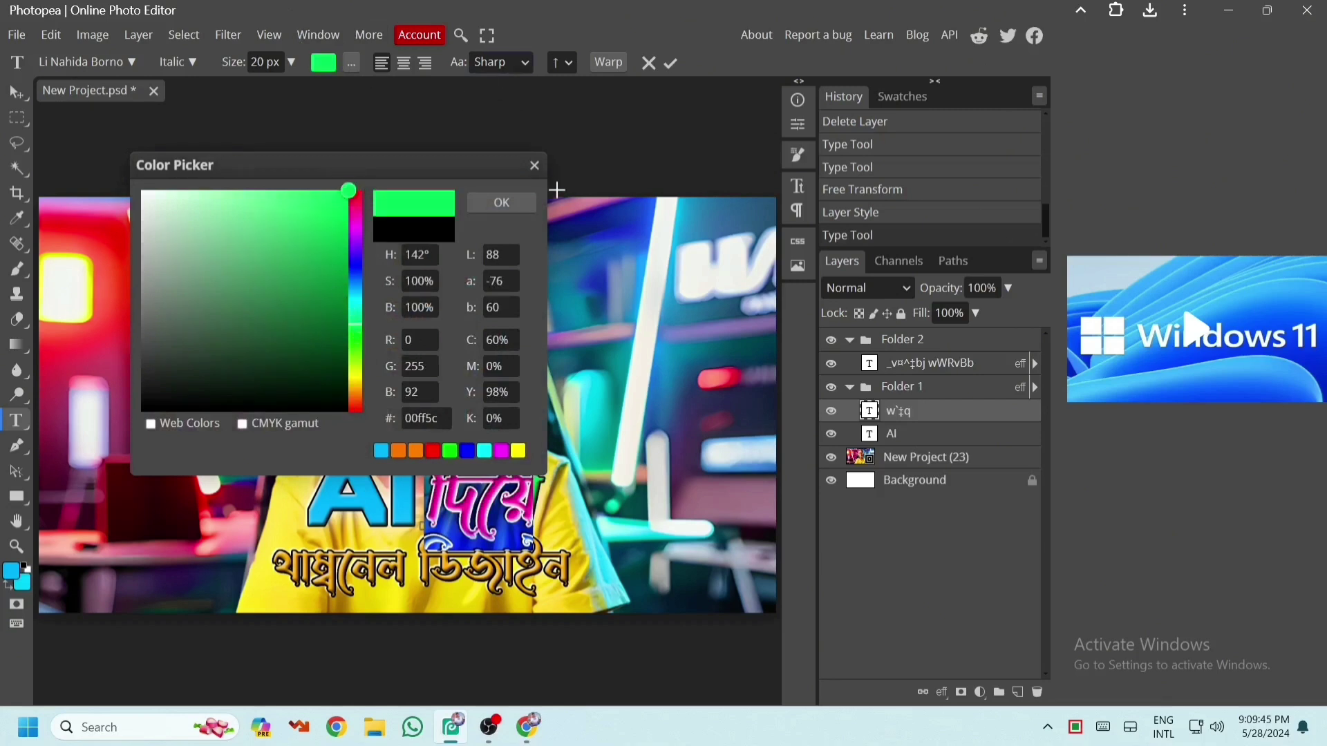
pyautogui.click(527, 204)
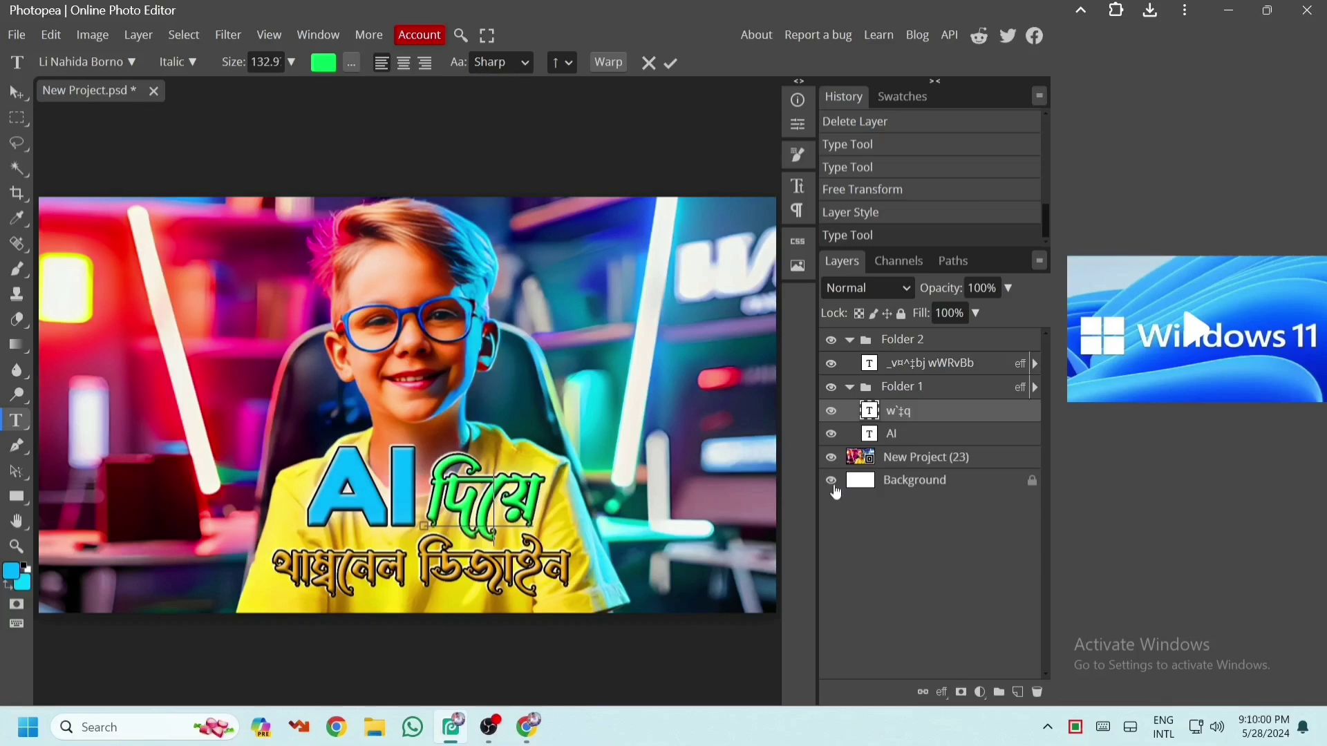
# Step: Collapse Folder 1 and move it into Folder 2, above the "থাম্বনেল ডিজাইন" text layer
pyautogui.click(850, 387)
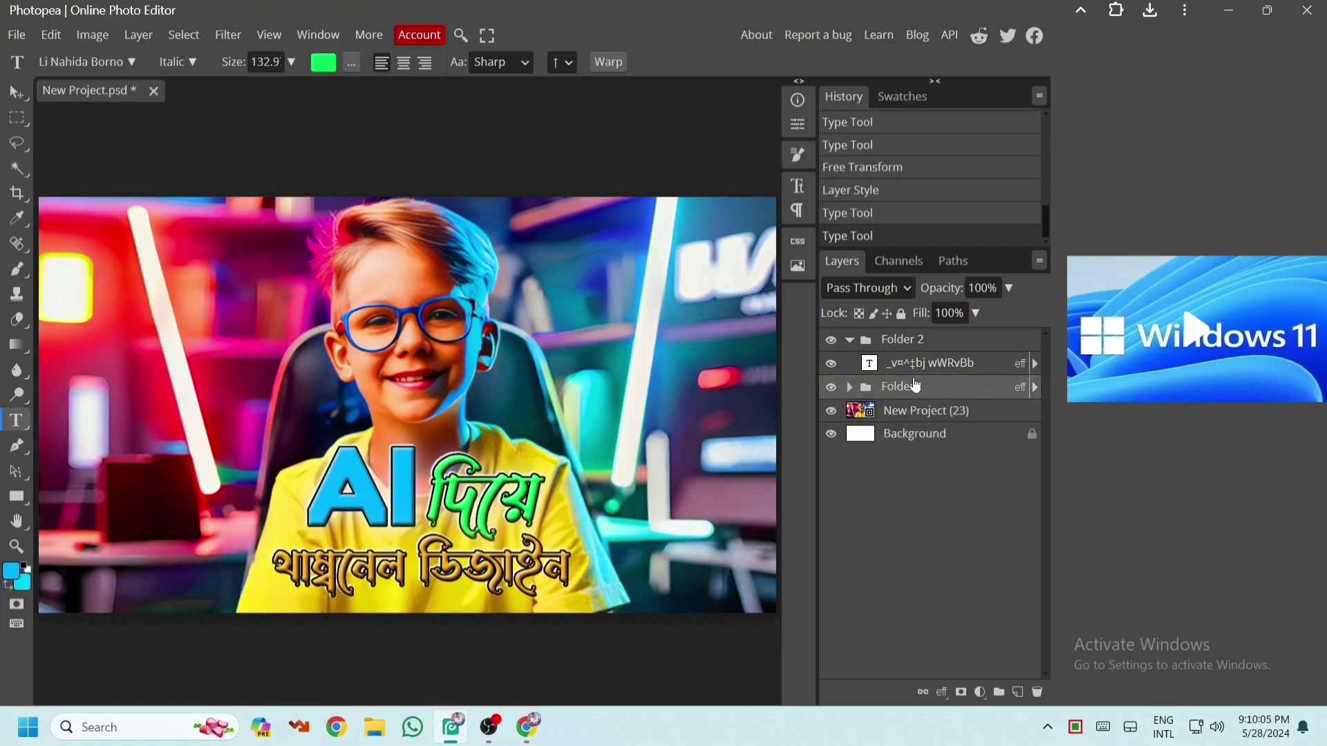
pyautogui.moveTo(914, 384); pyautogui.dragTo(918, 343)
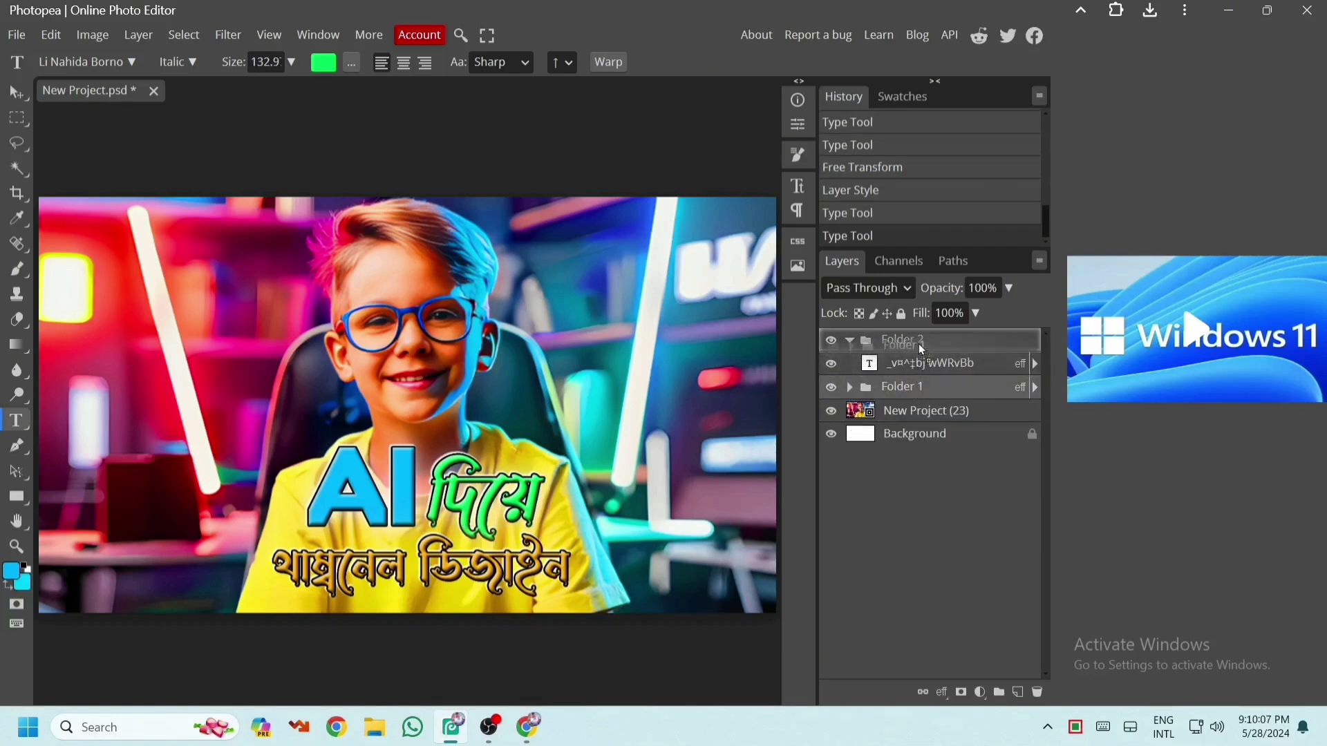
pyautogui.moveTo(919, 343); pyautogui.dragTo(918, 343)
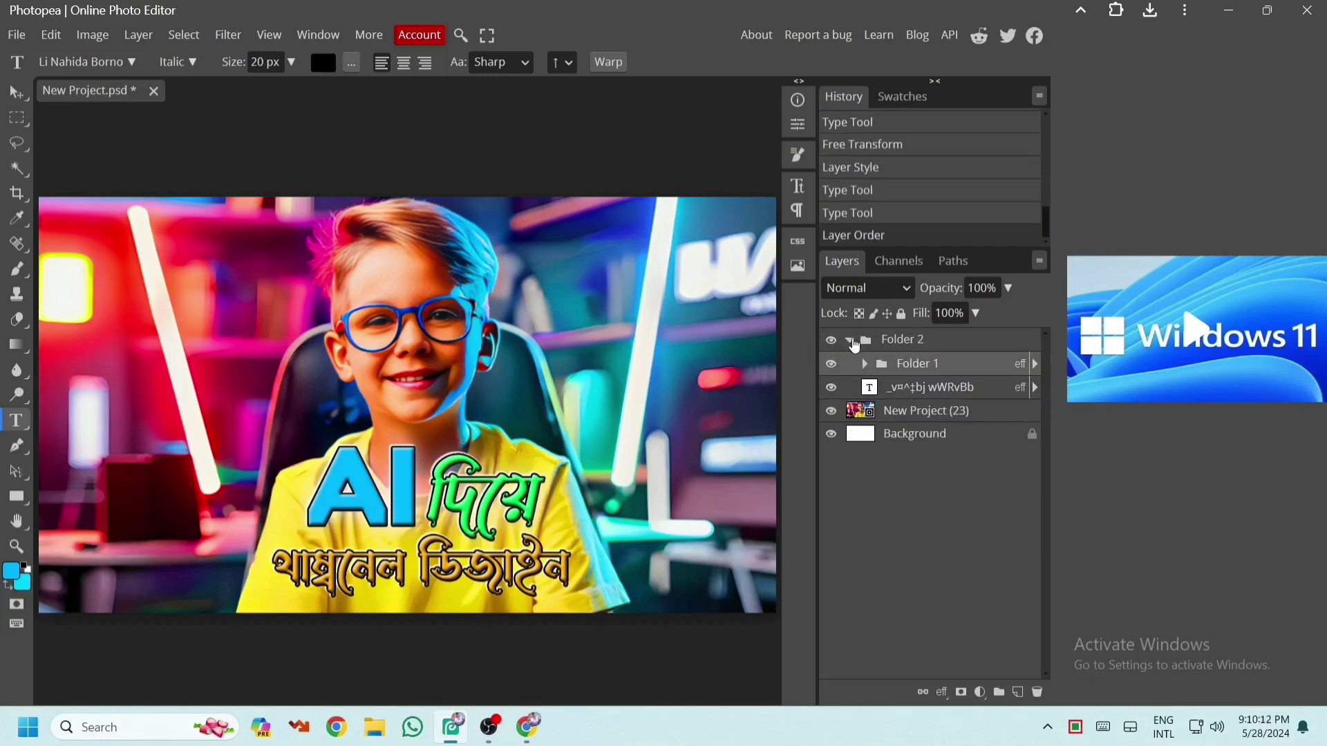
# Step: Collapse Folder 2 and transform the whole two-line title so that it slants slightly upward toward its right end
pyautogui.click(851, 341)
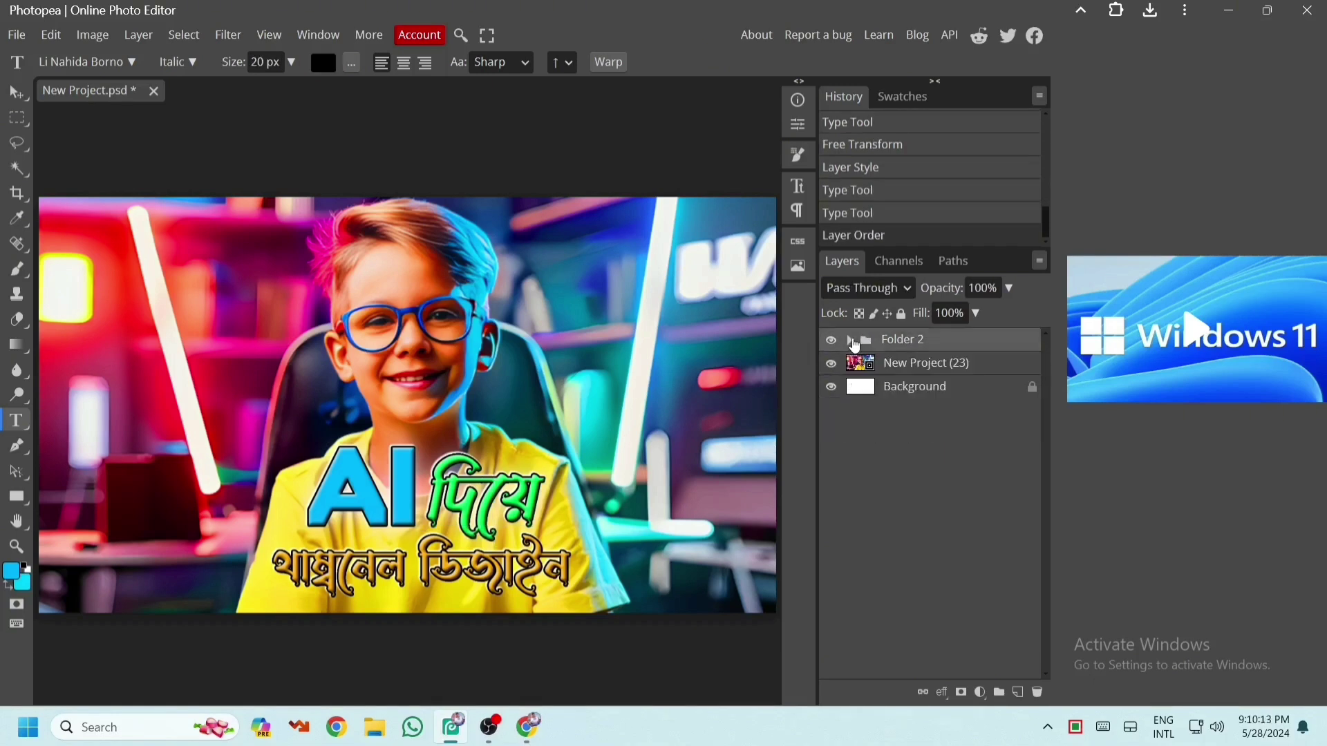
pyautogui.click(46, 38)
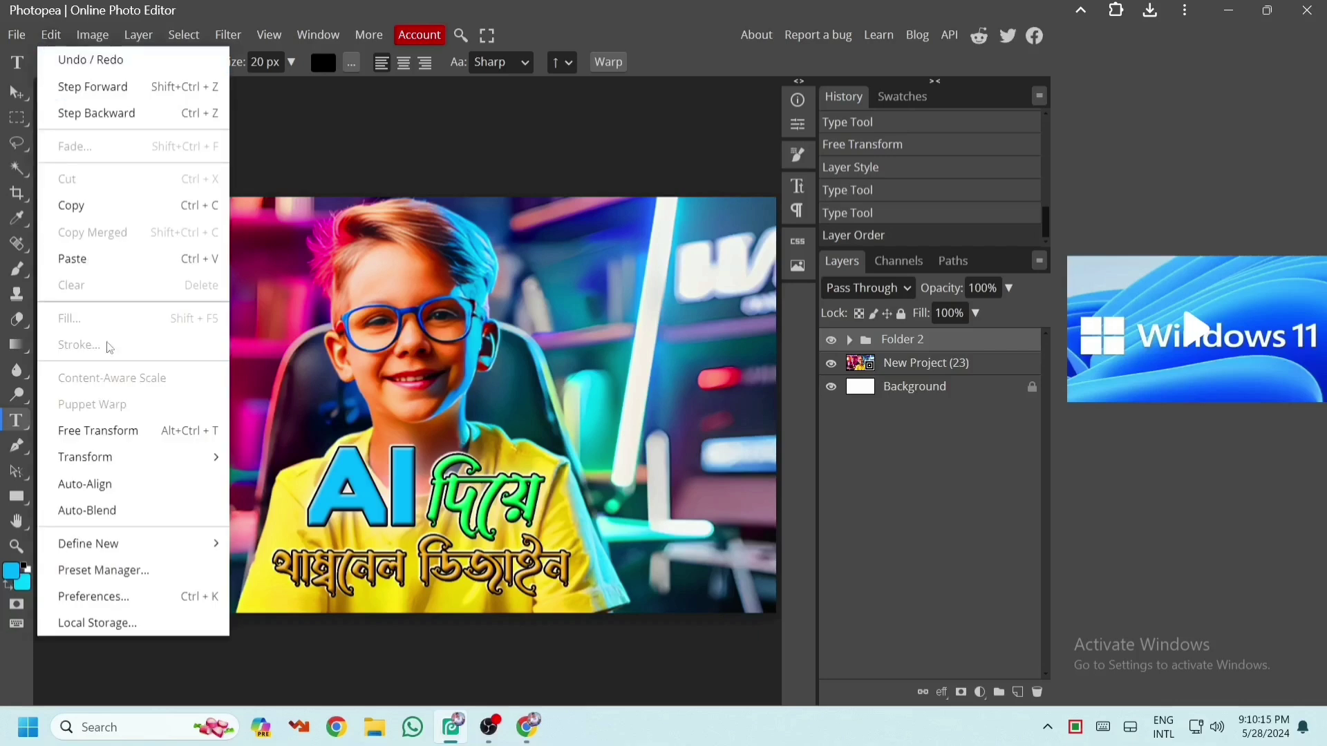
pyautogui.moveTo(130, 458)
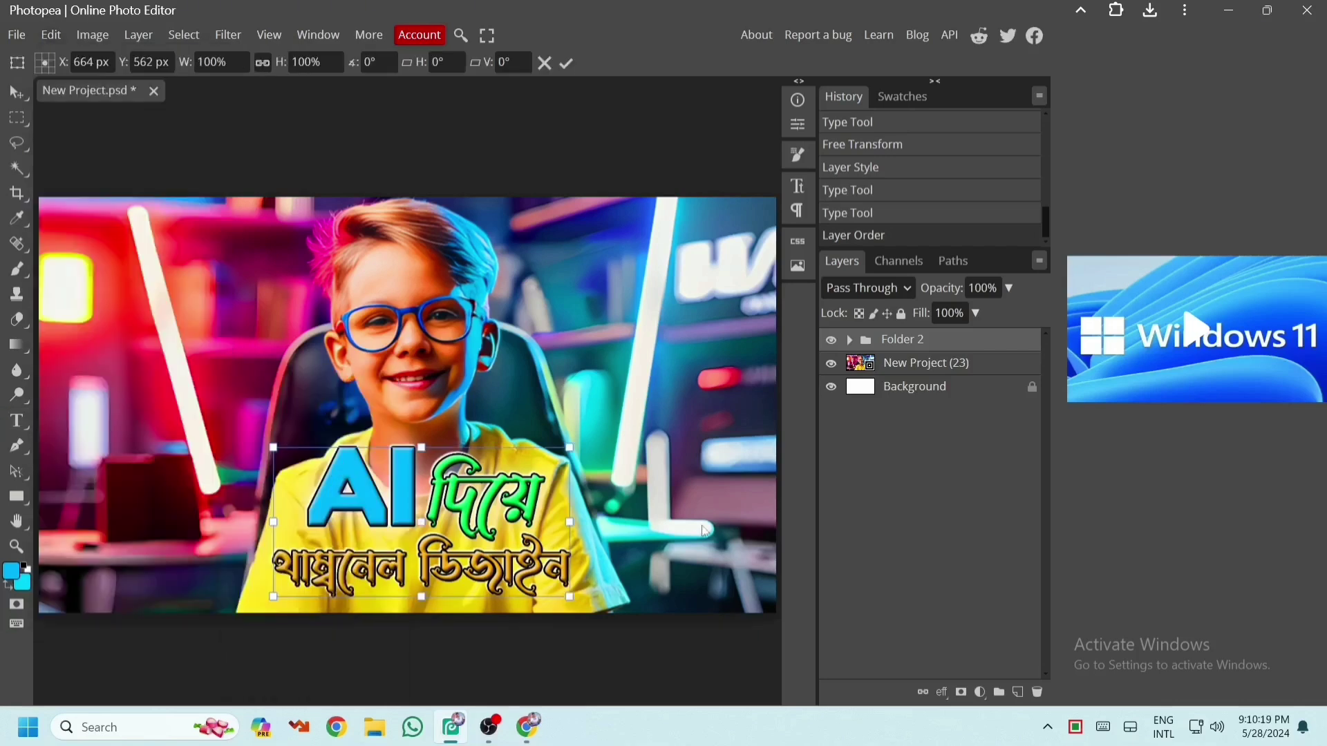
pyautogui.moveTo(570, 522); pyautogui.dragTo(573, 496)
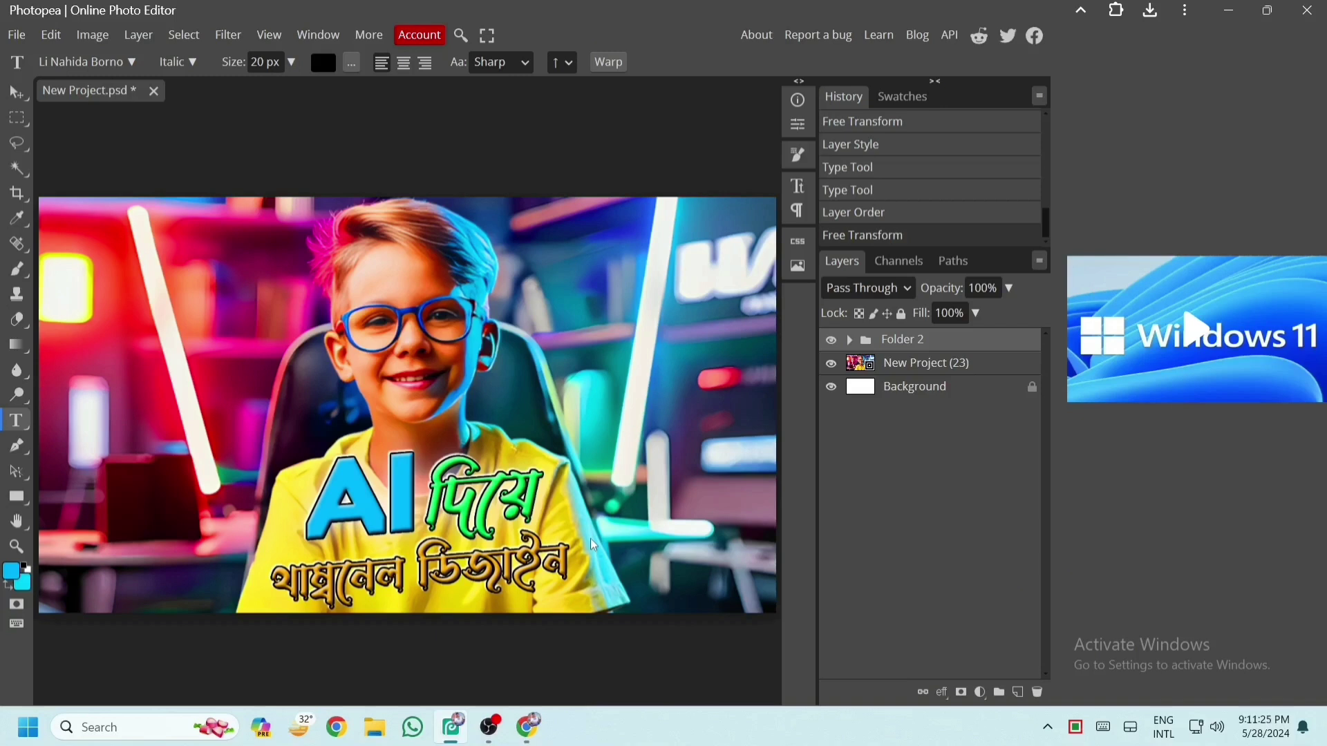
# Step: Export the thumbnail as a PNG named New Project at 1280 × 720 px and 100% quality
pyautogui.click(21, 38)
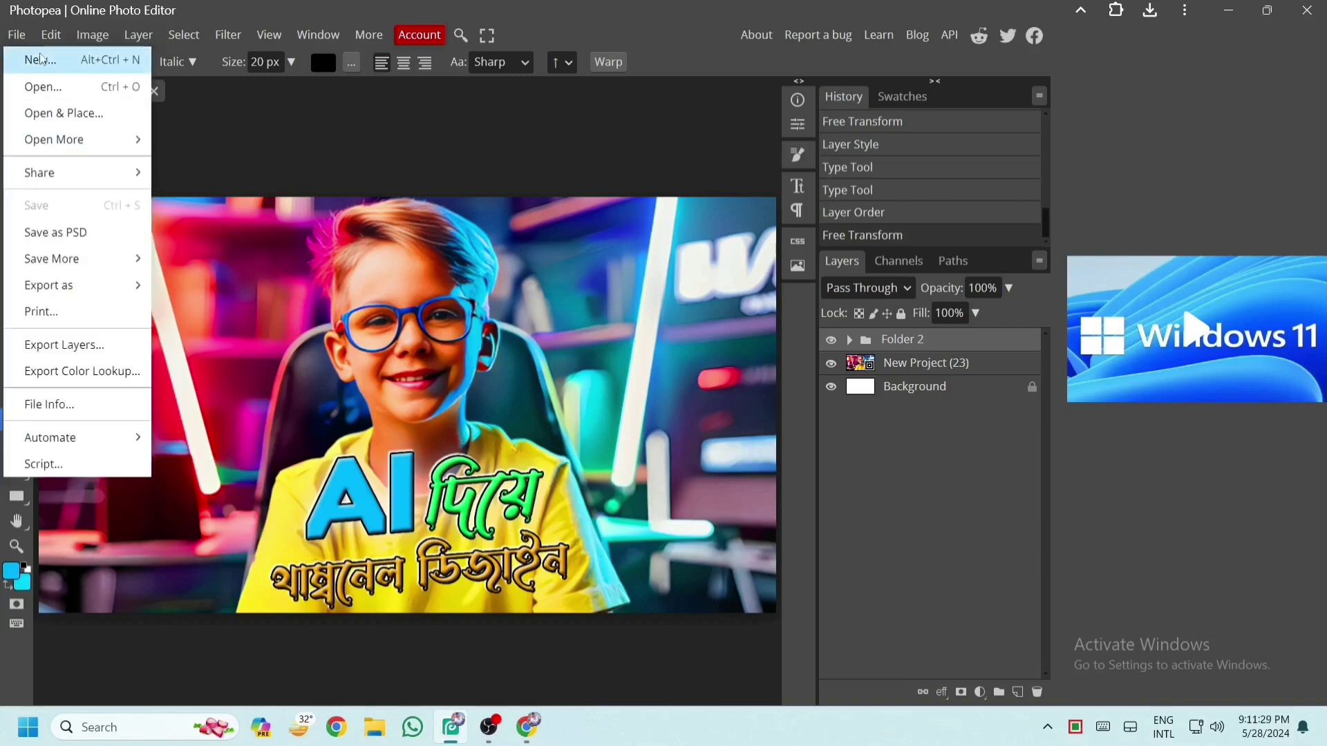
pyautogui.moveTo(104, 285)
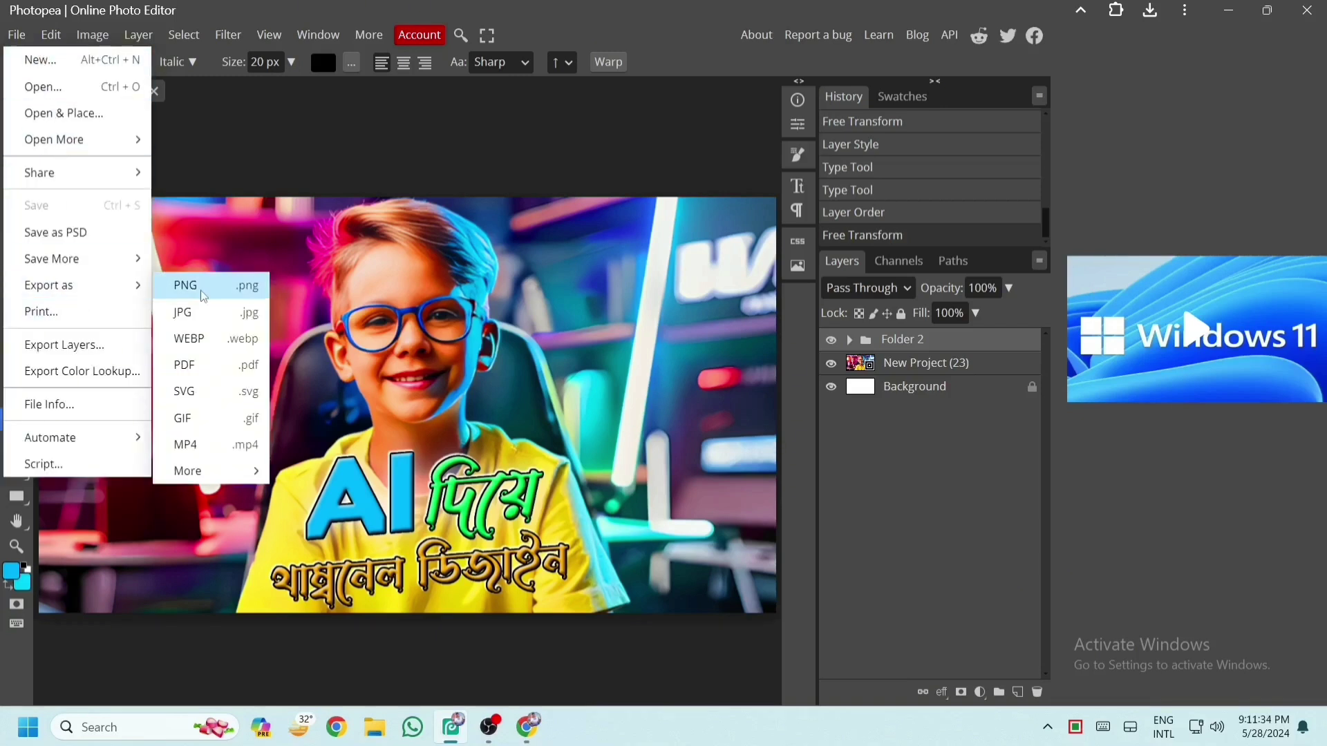
pyautogui.click(203, 293)
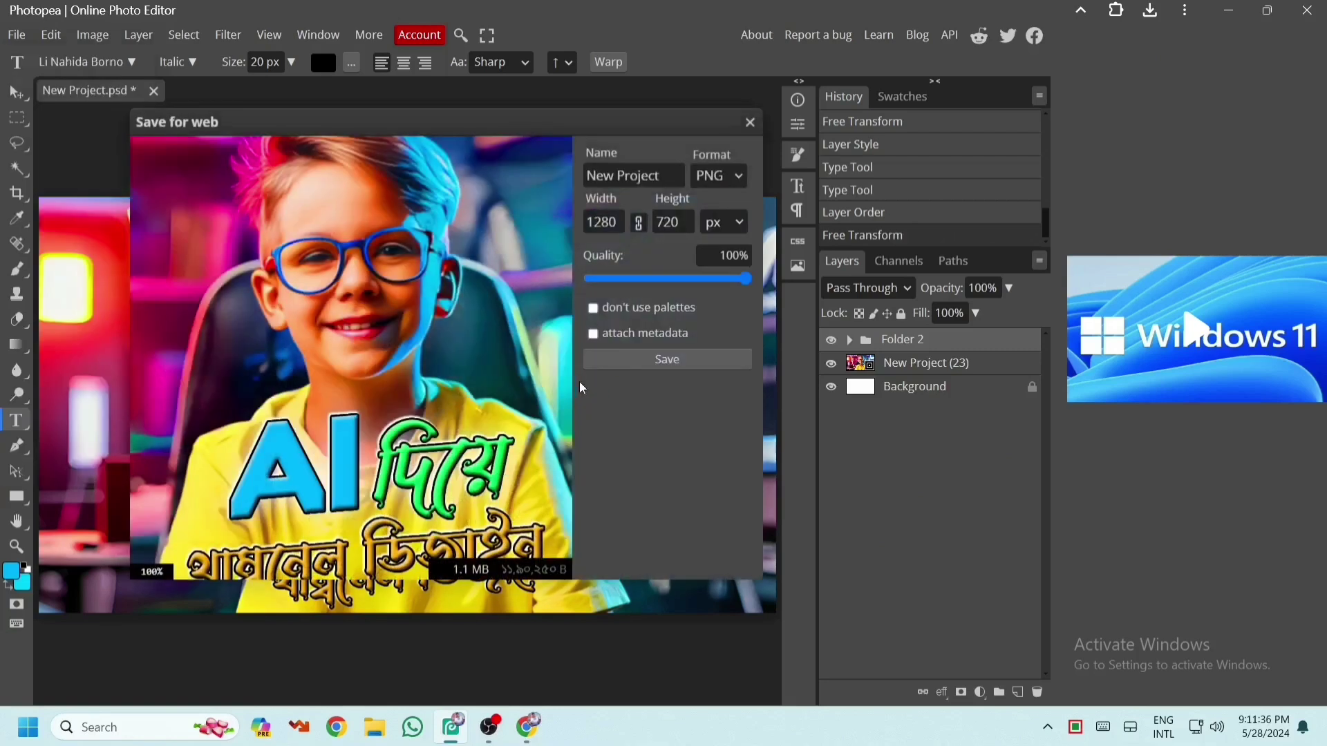
pyautogui.click(624, 357)
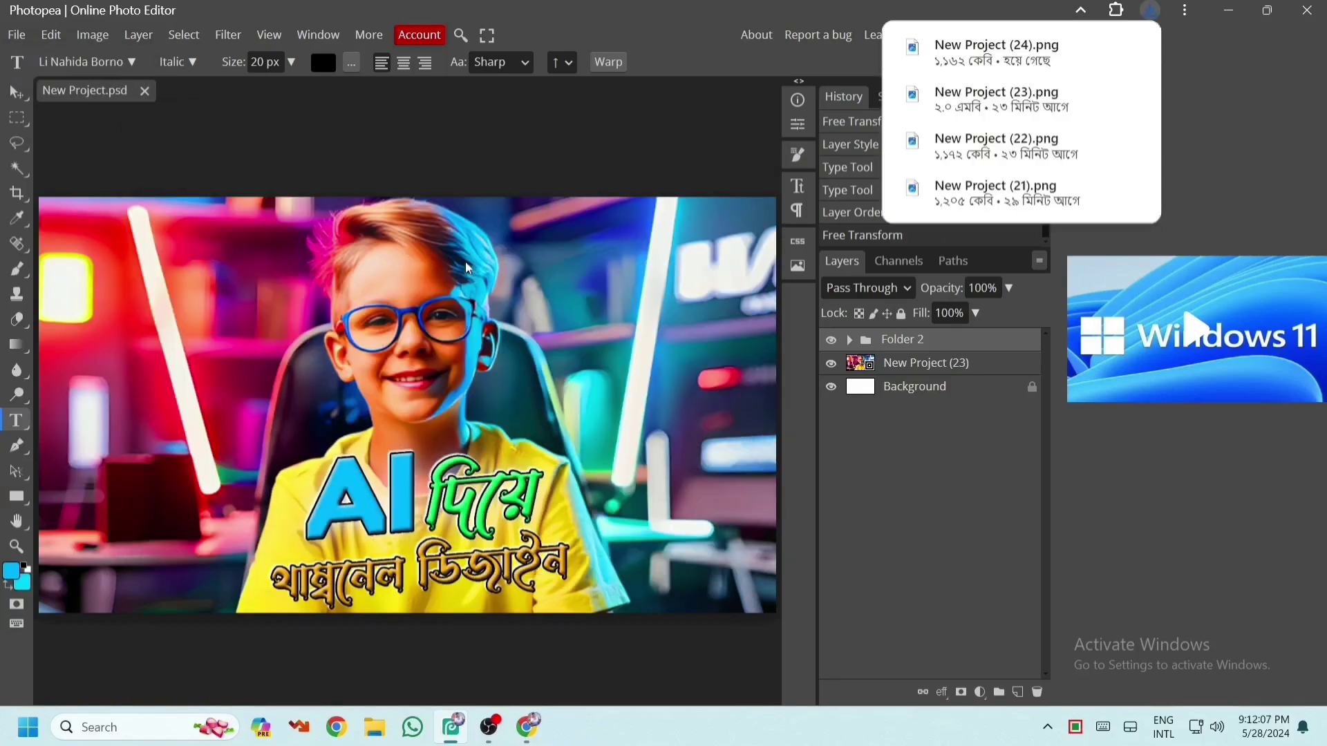